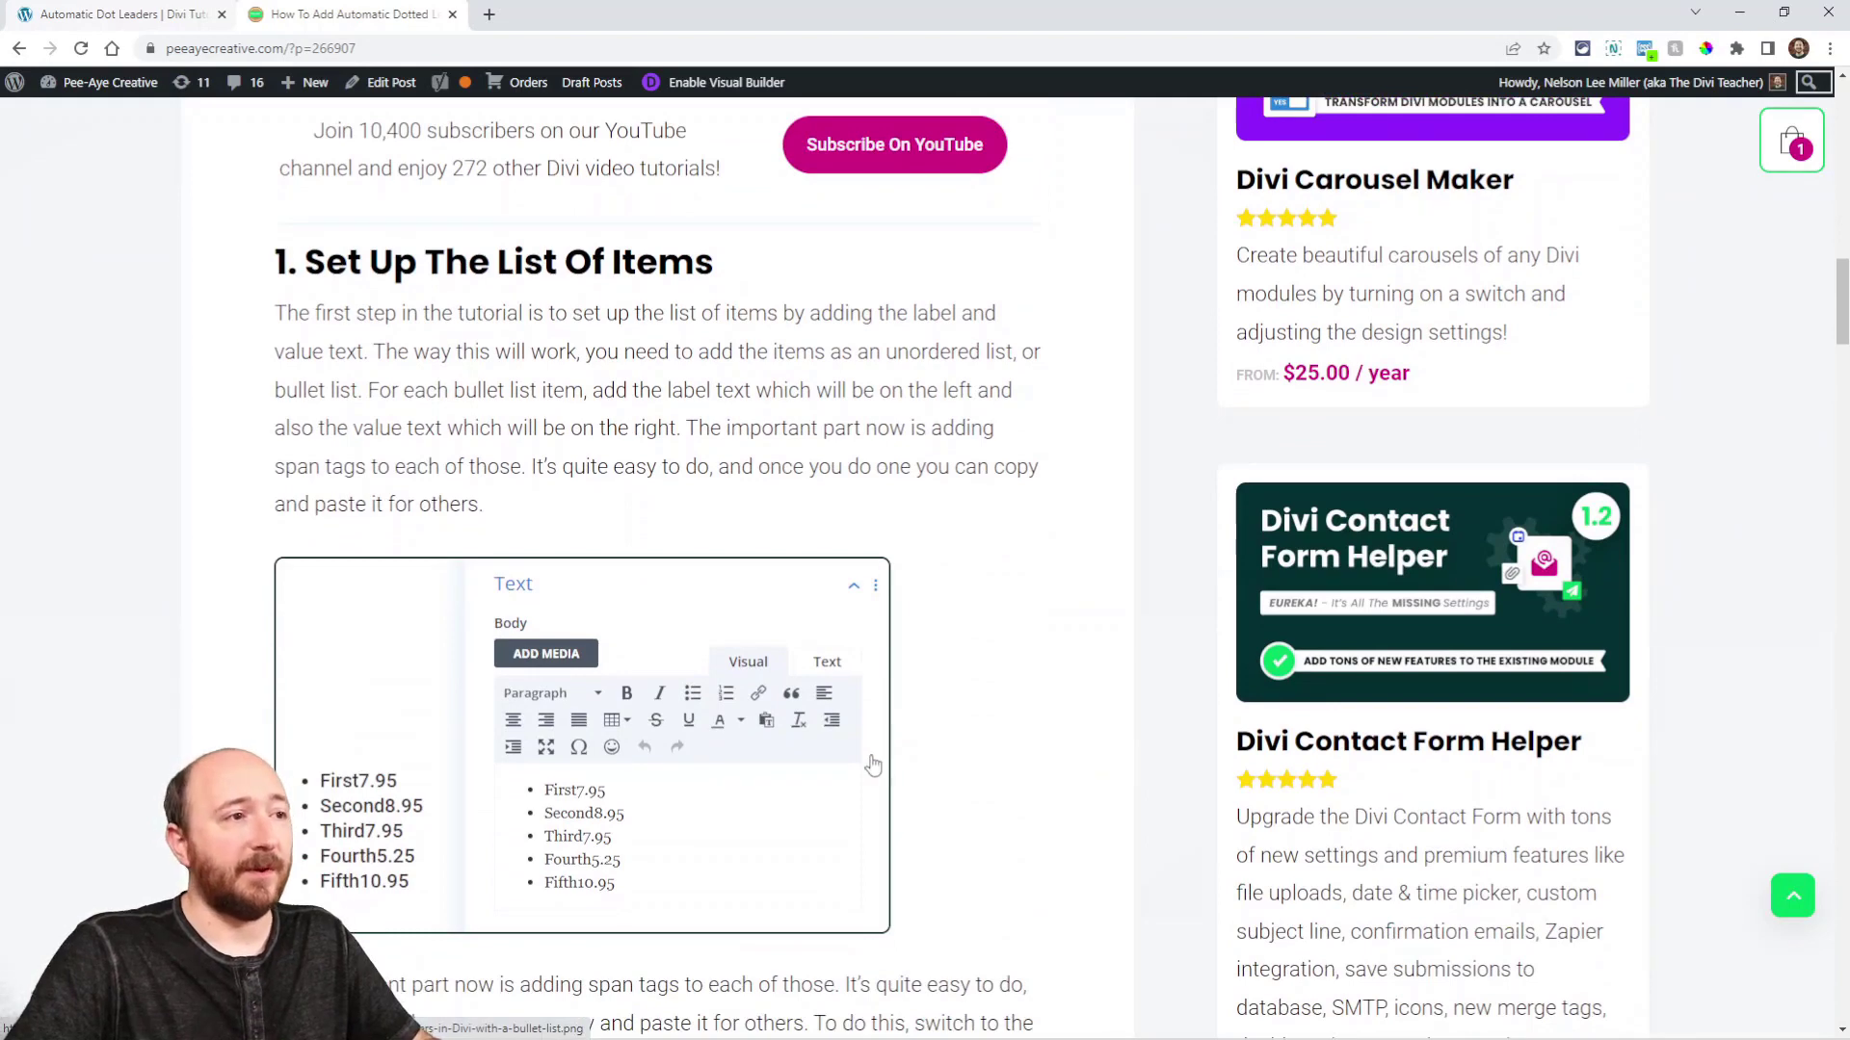
# Switch to the Divi demo page and replace the text module's placeholder body with "Steak$17.95".
pyautogui.scroll(-2, 873, 761)
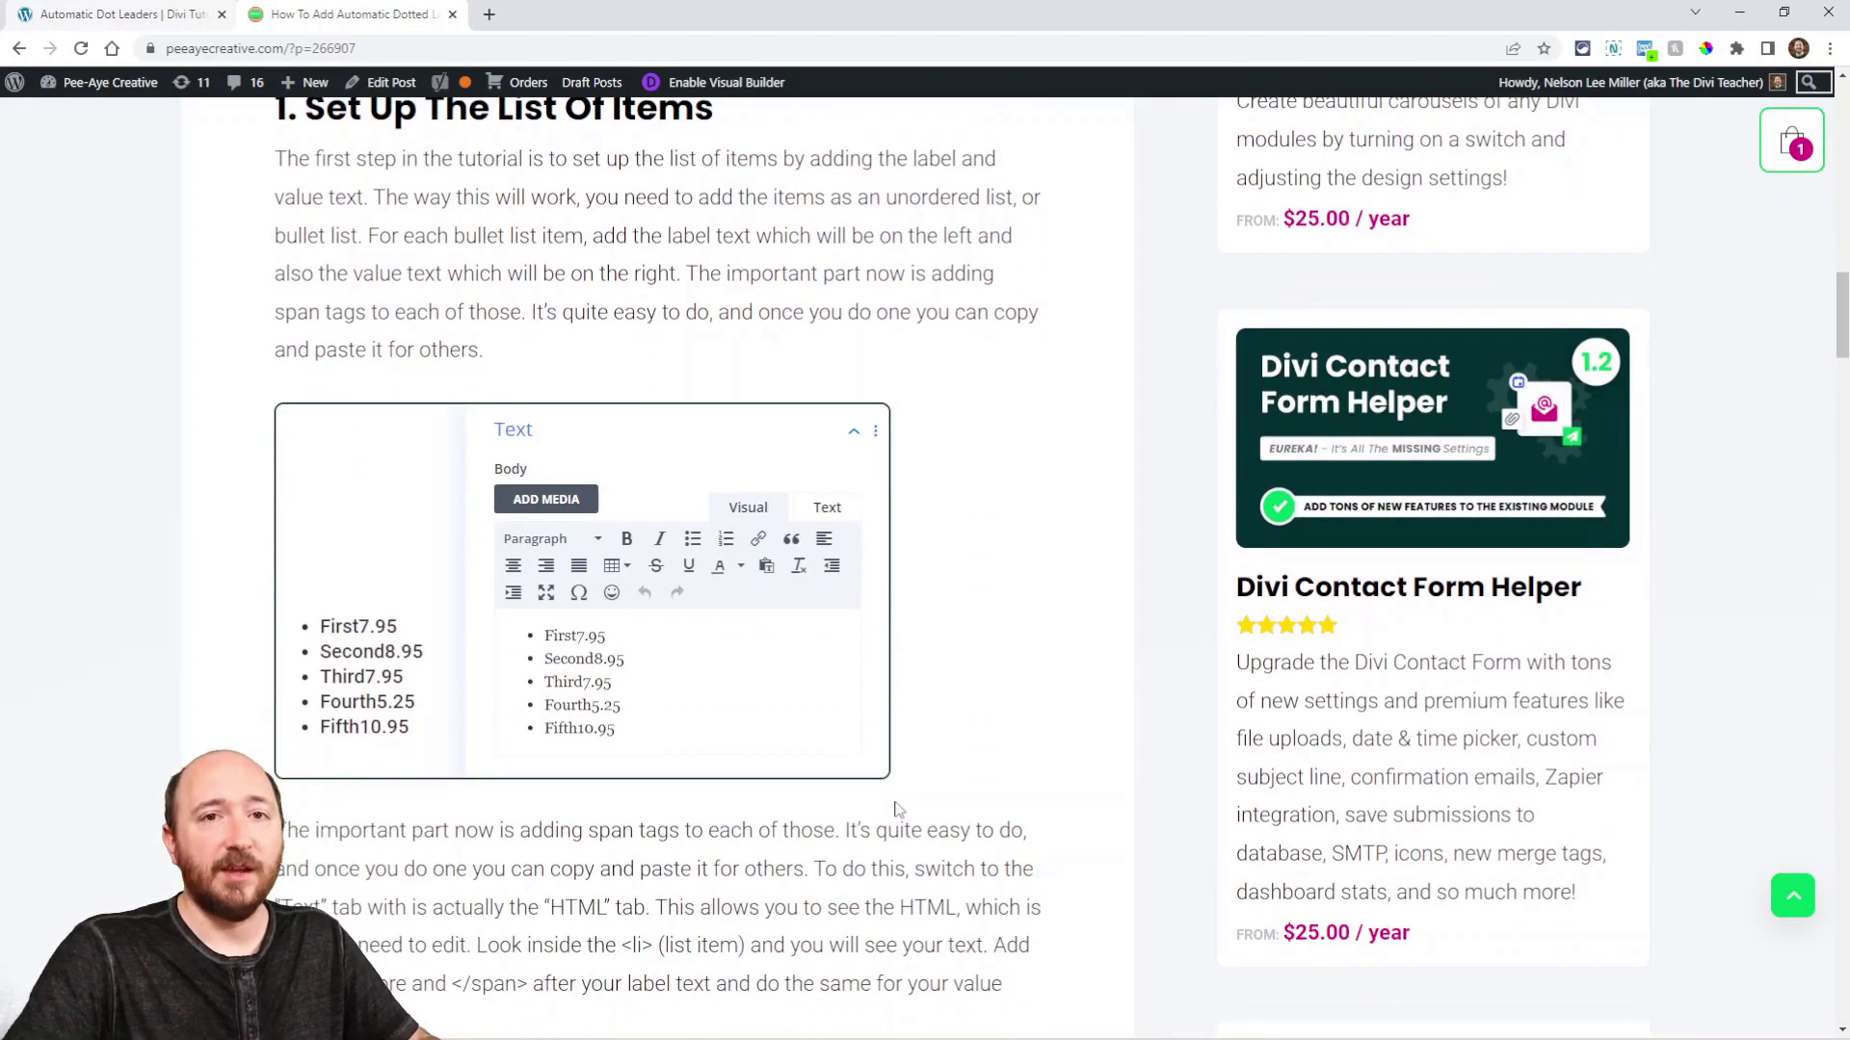
pyautogui.scroll(1, 896, 807)
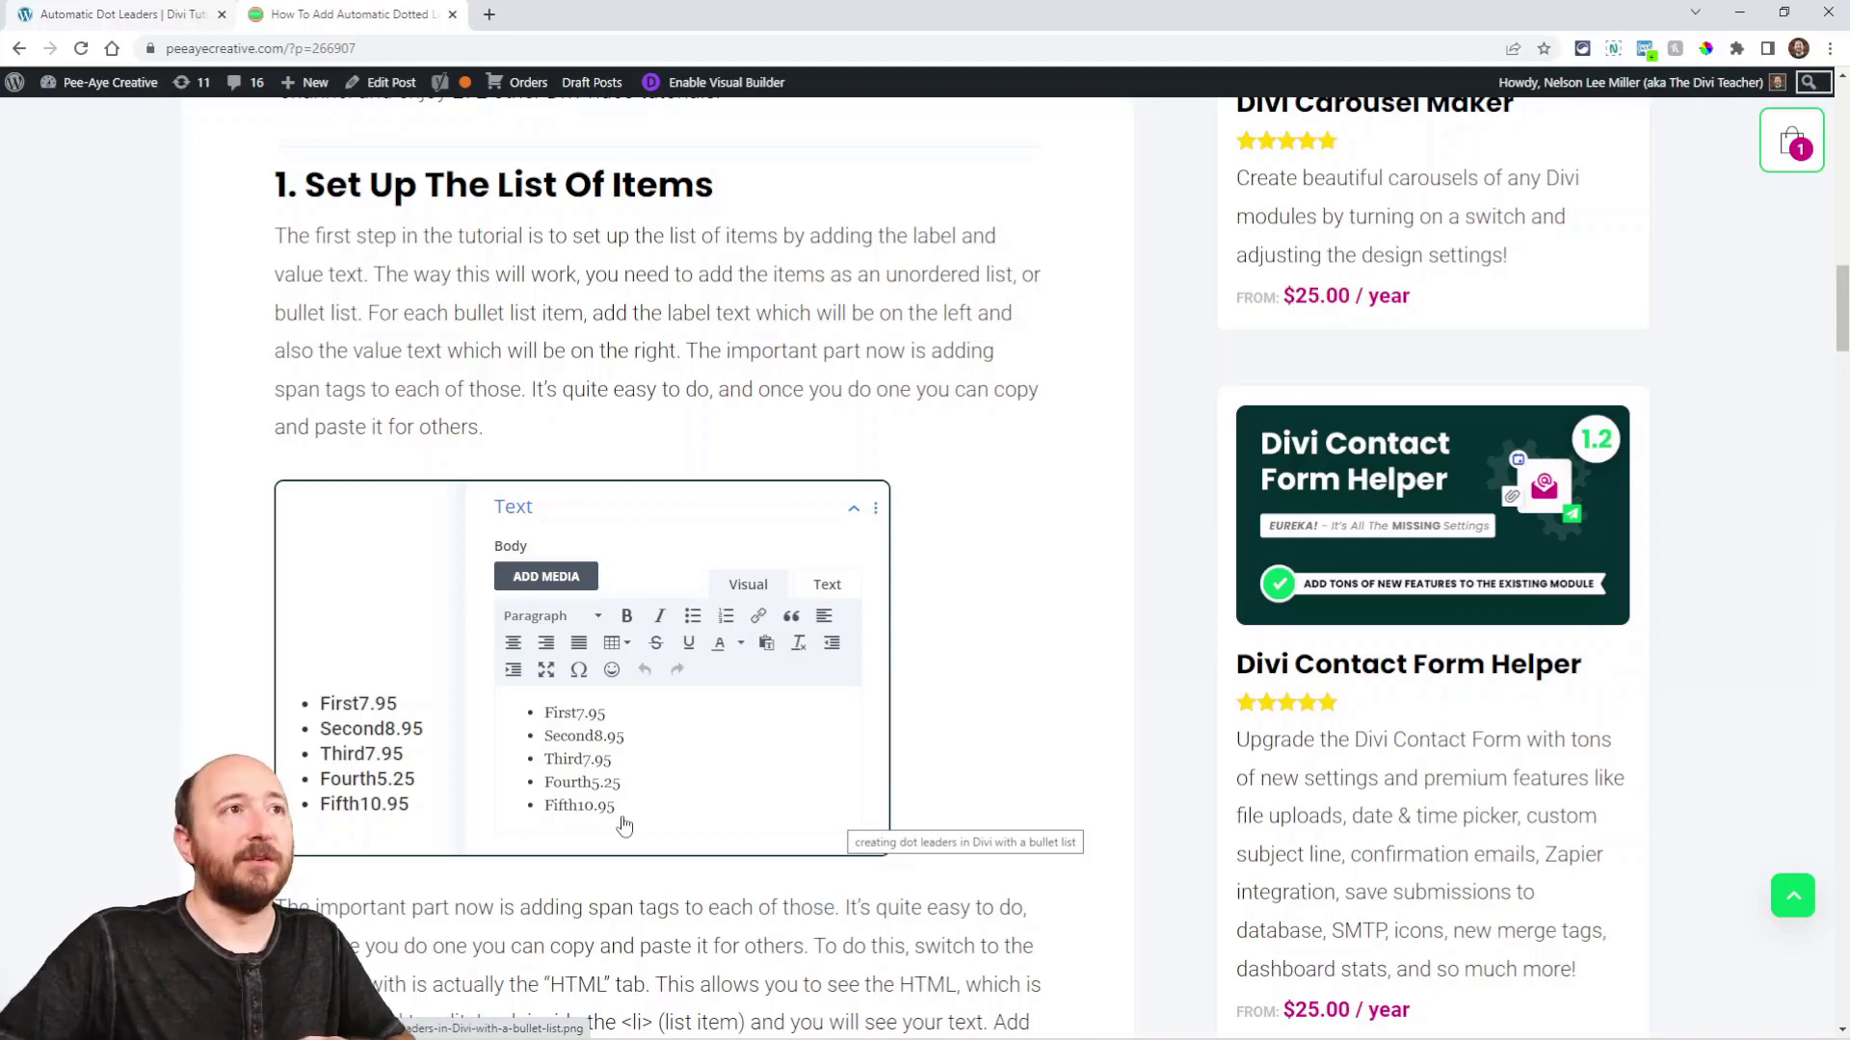
pyautogui.click(106, 13)
pyautogui.click(878, 556)
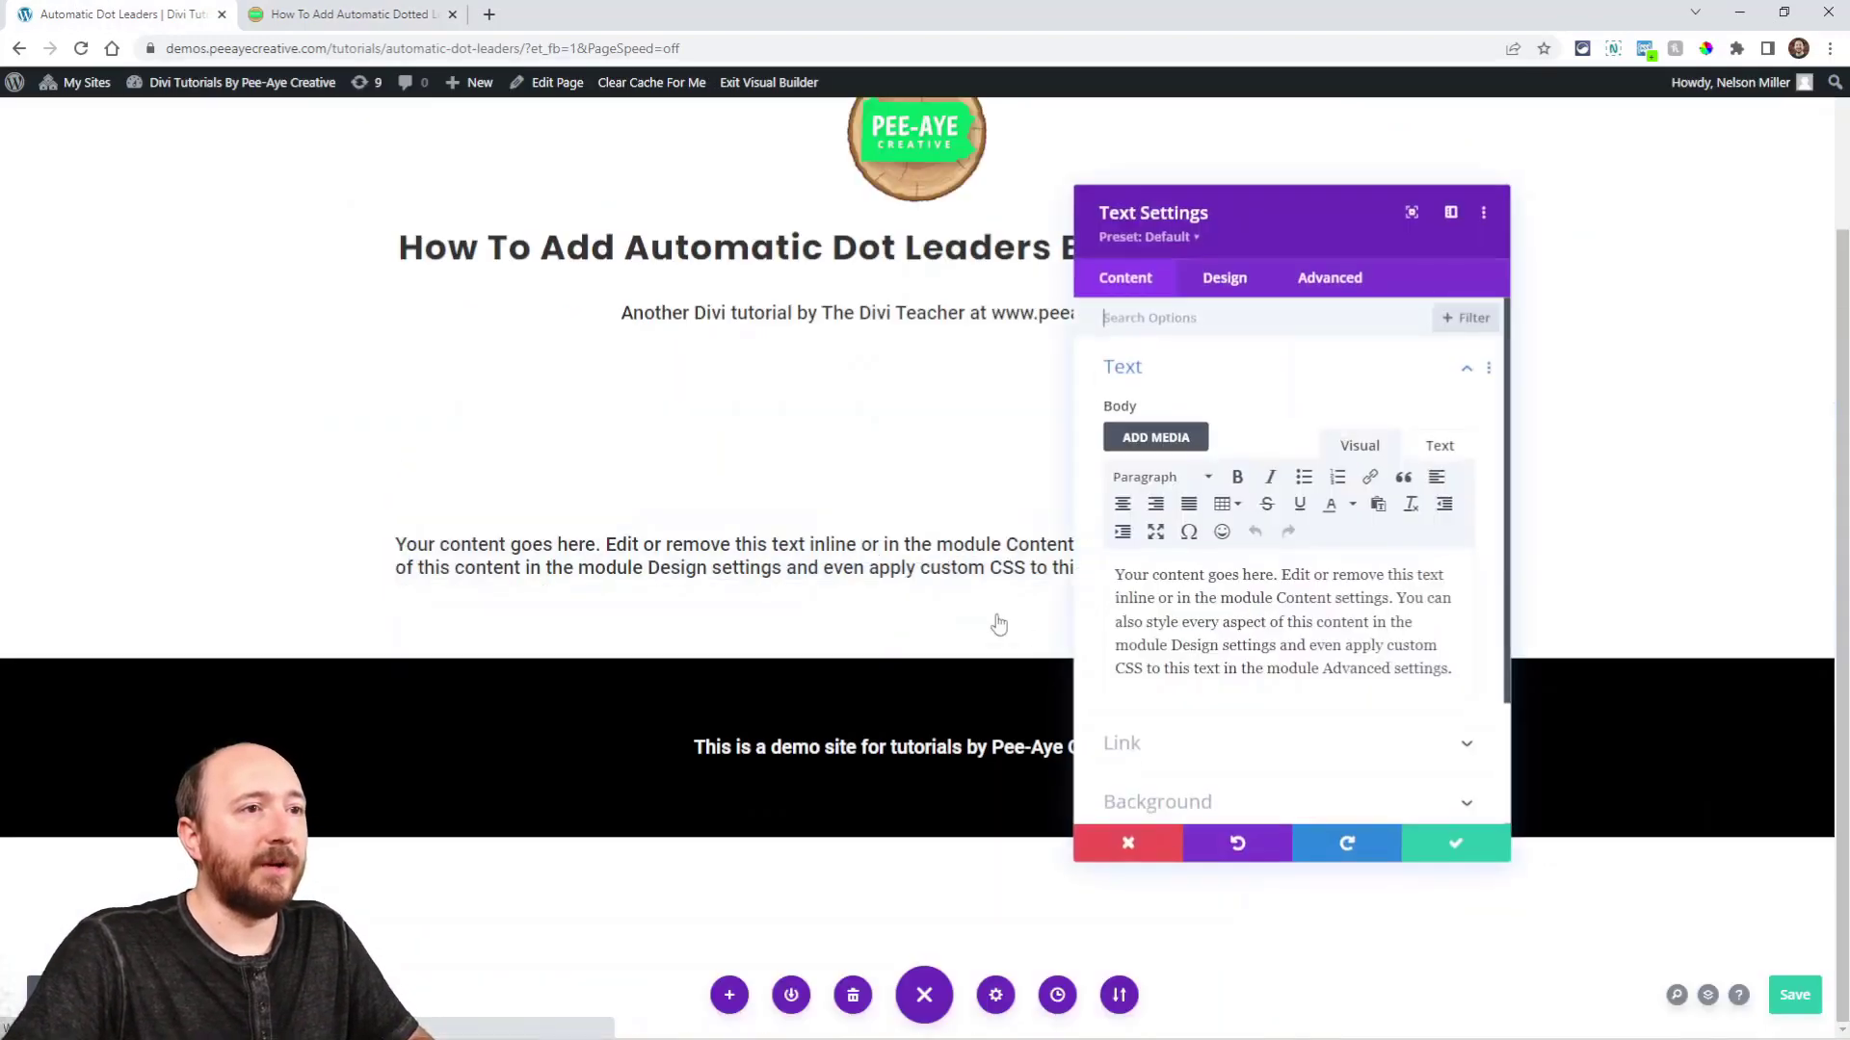
pyautogui.tripleClick(1163, 599)
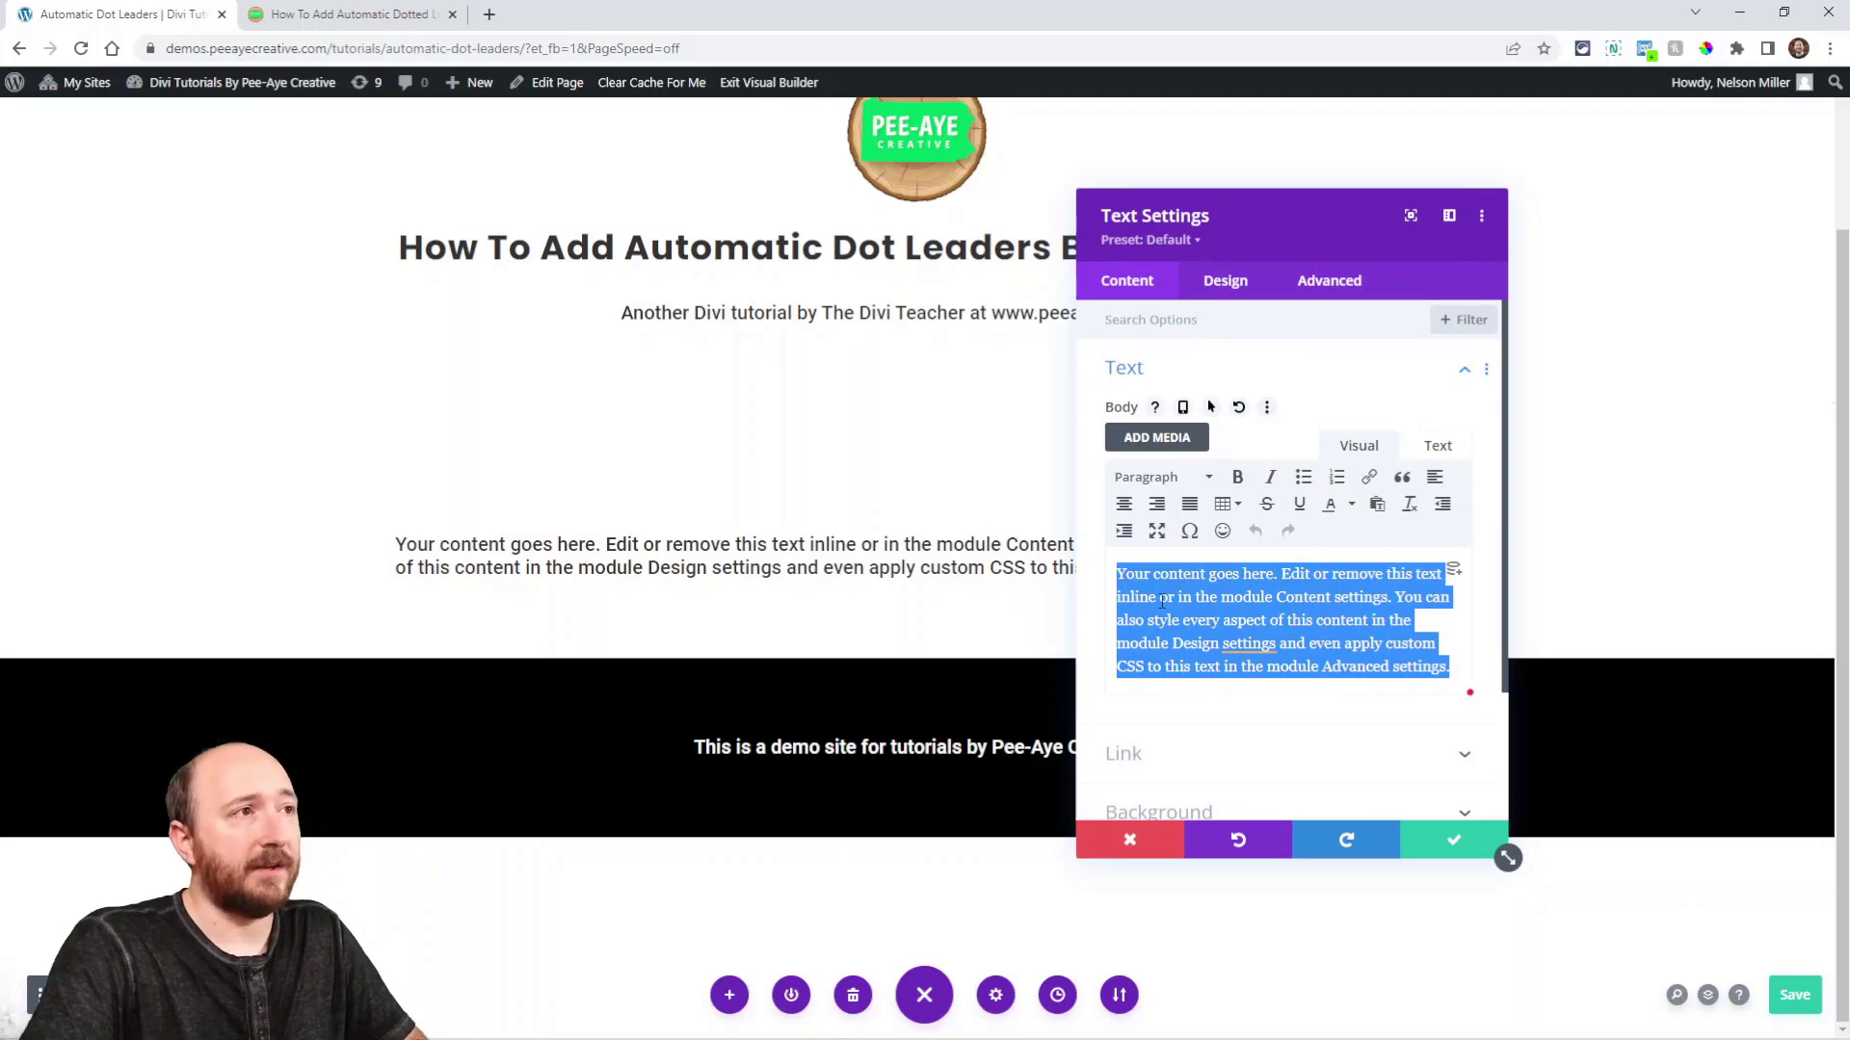
pyautogui.write('Steak')
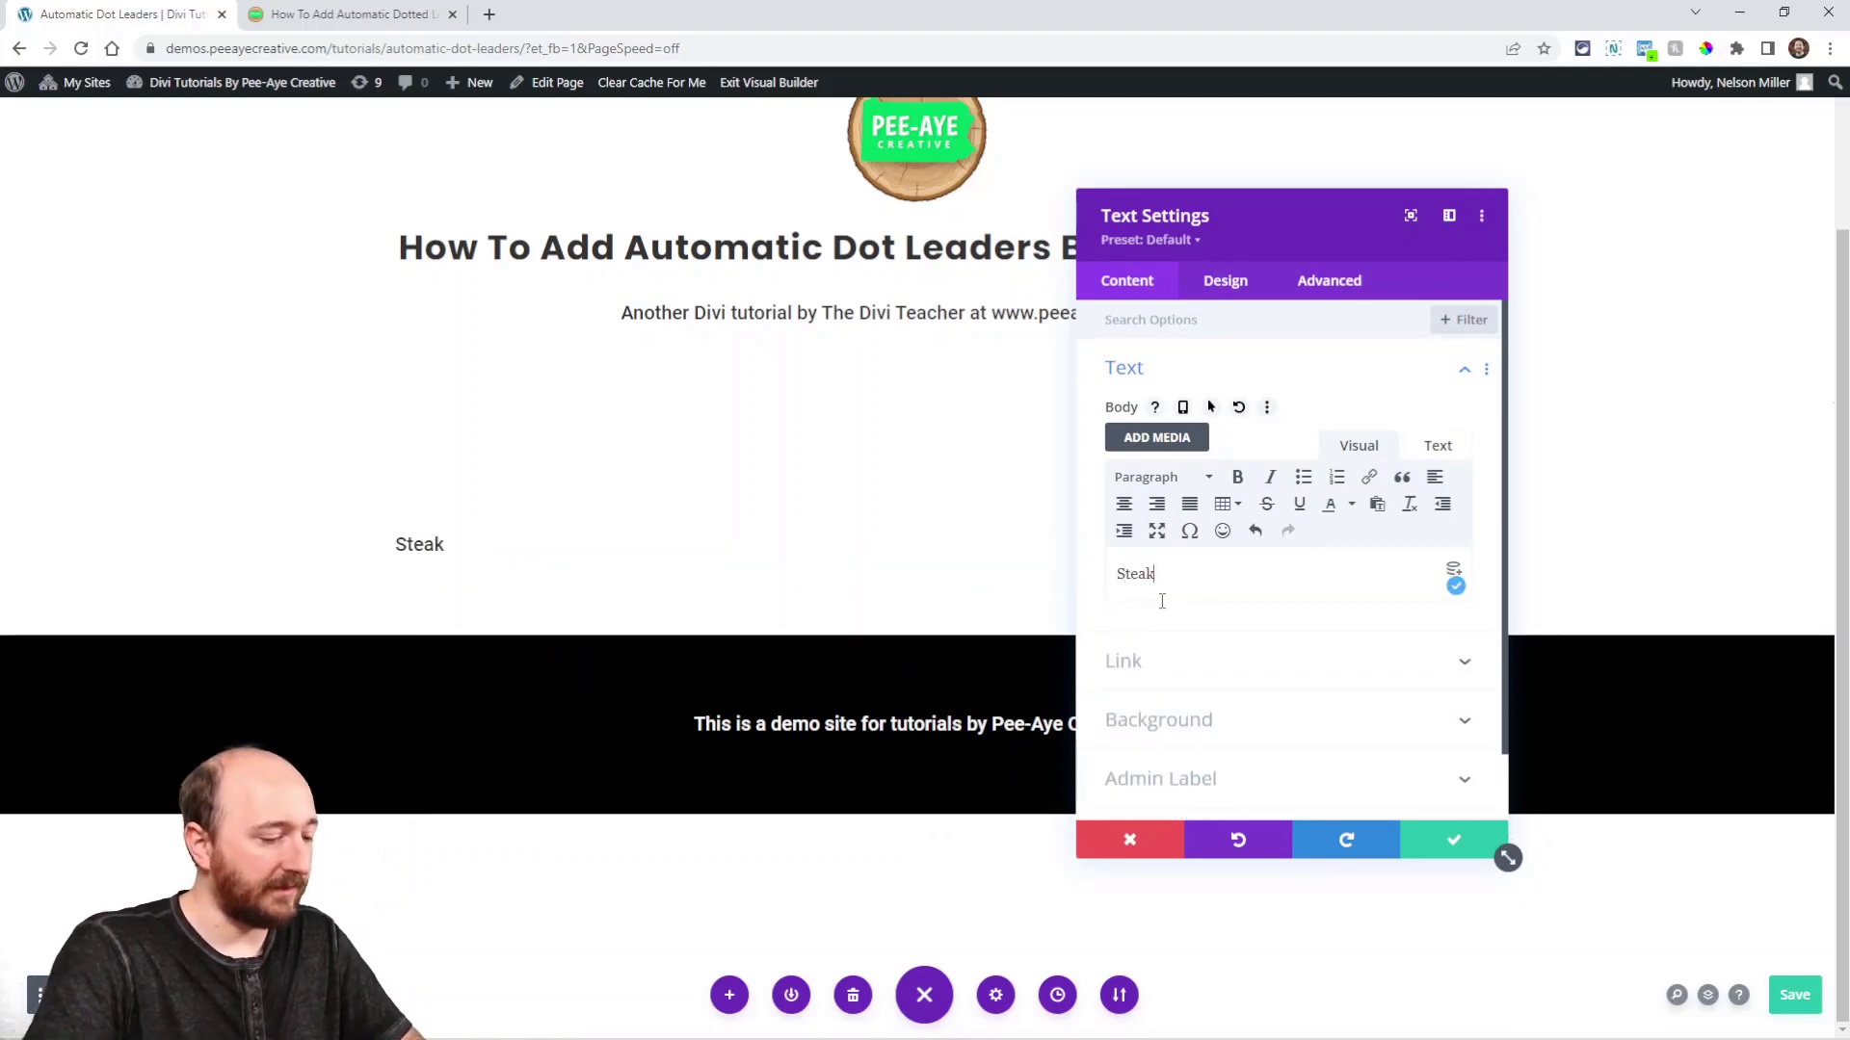
pyautogui.write('$')
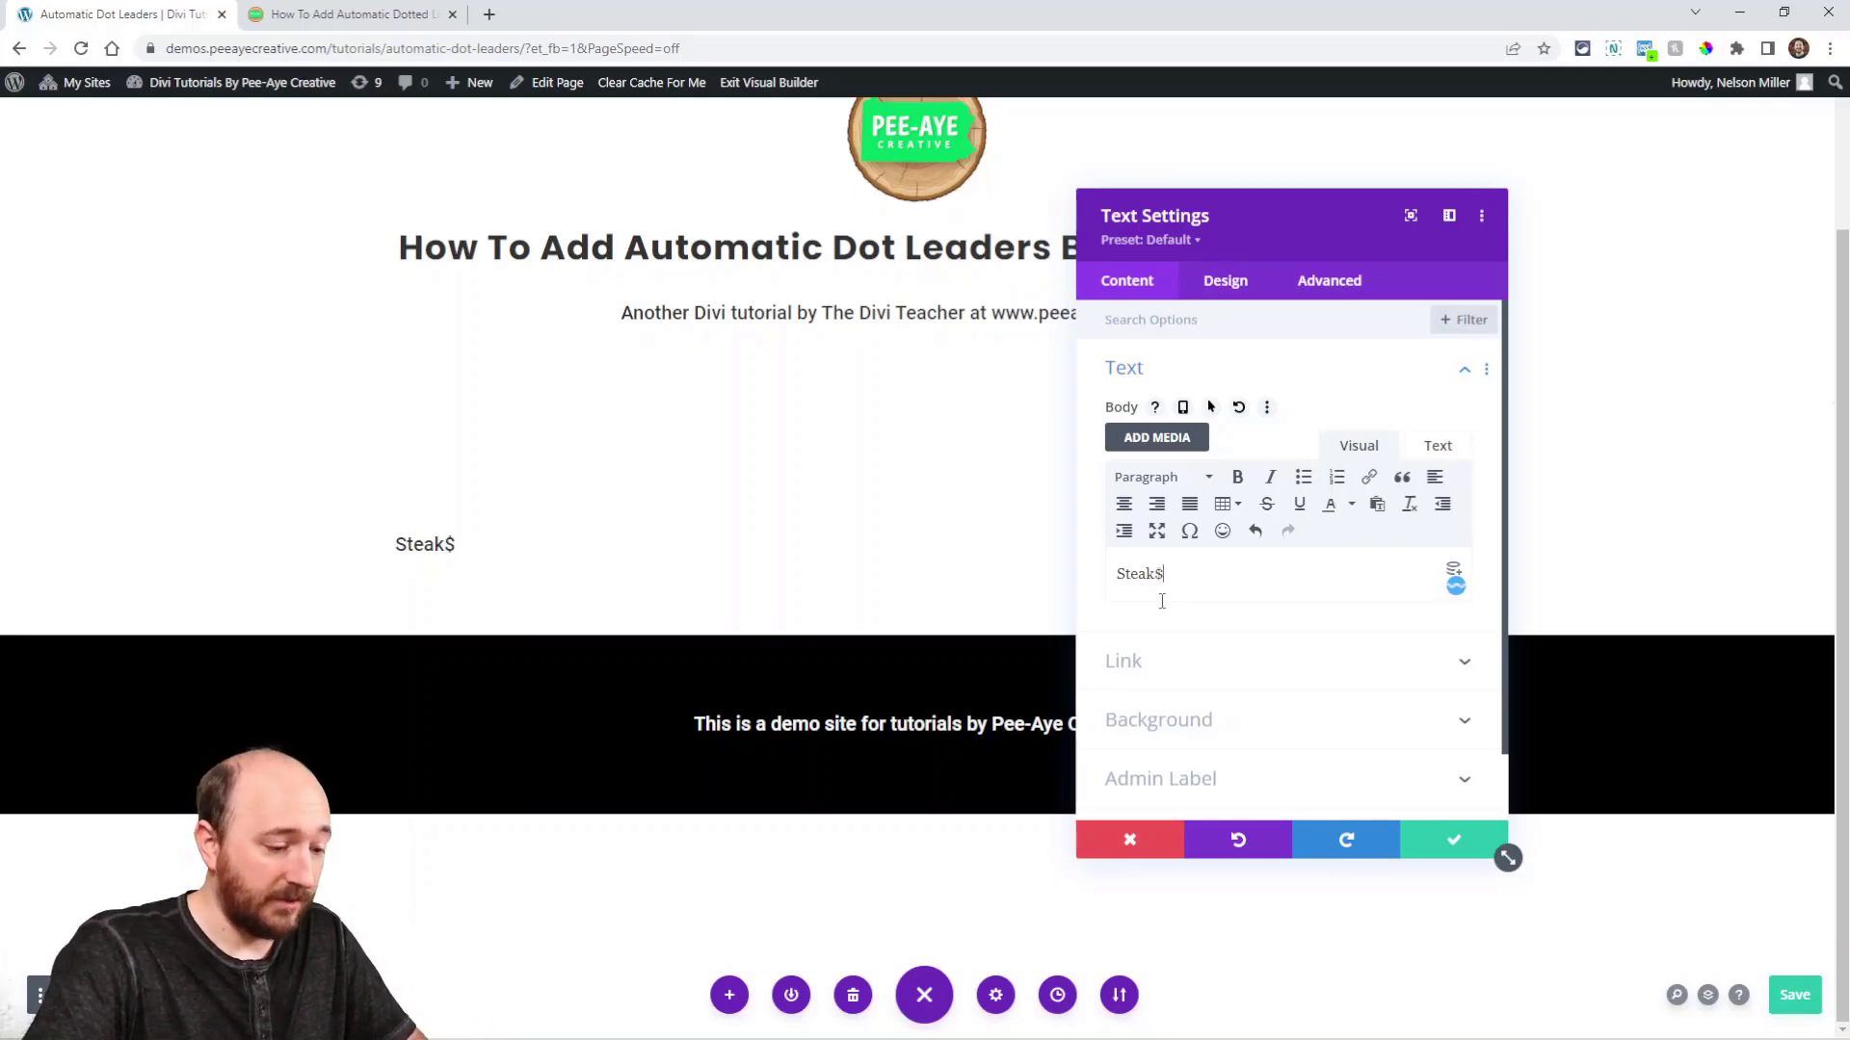
pyautogui.write('17')
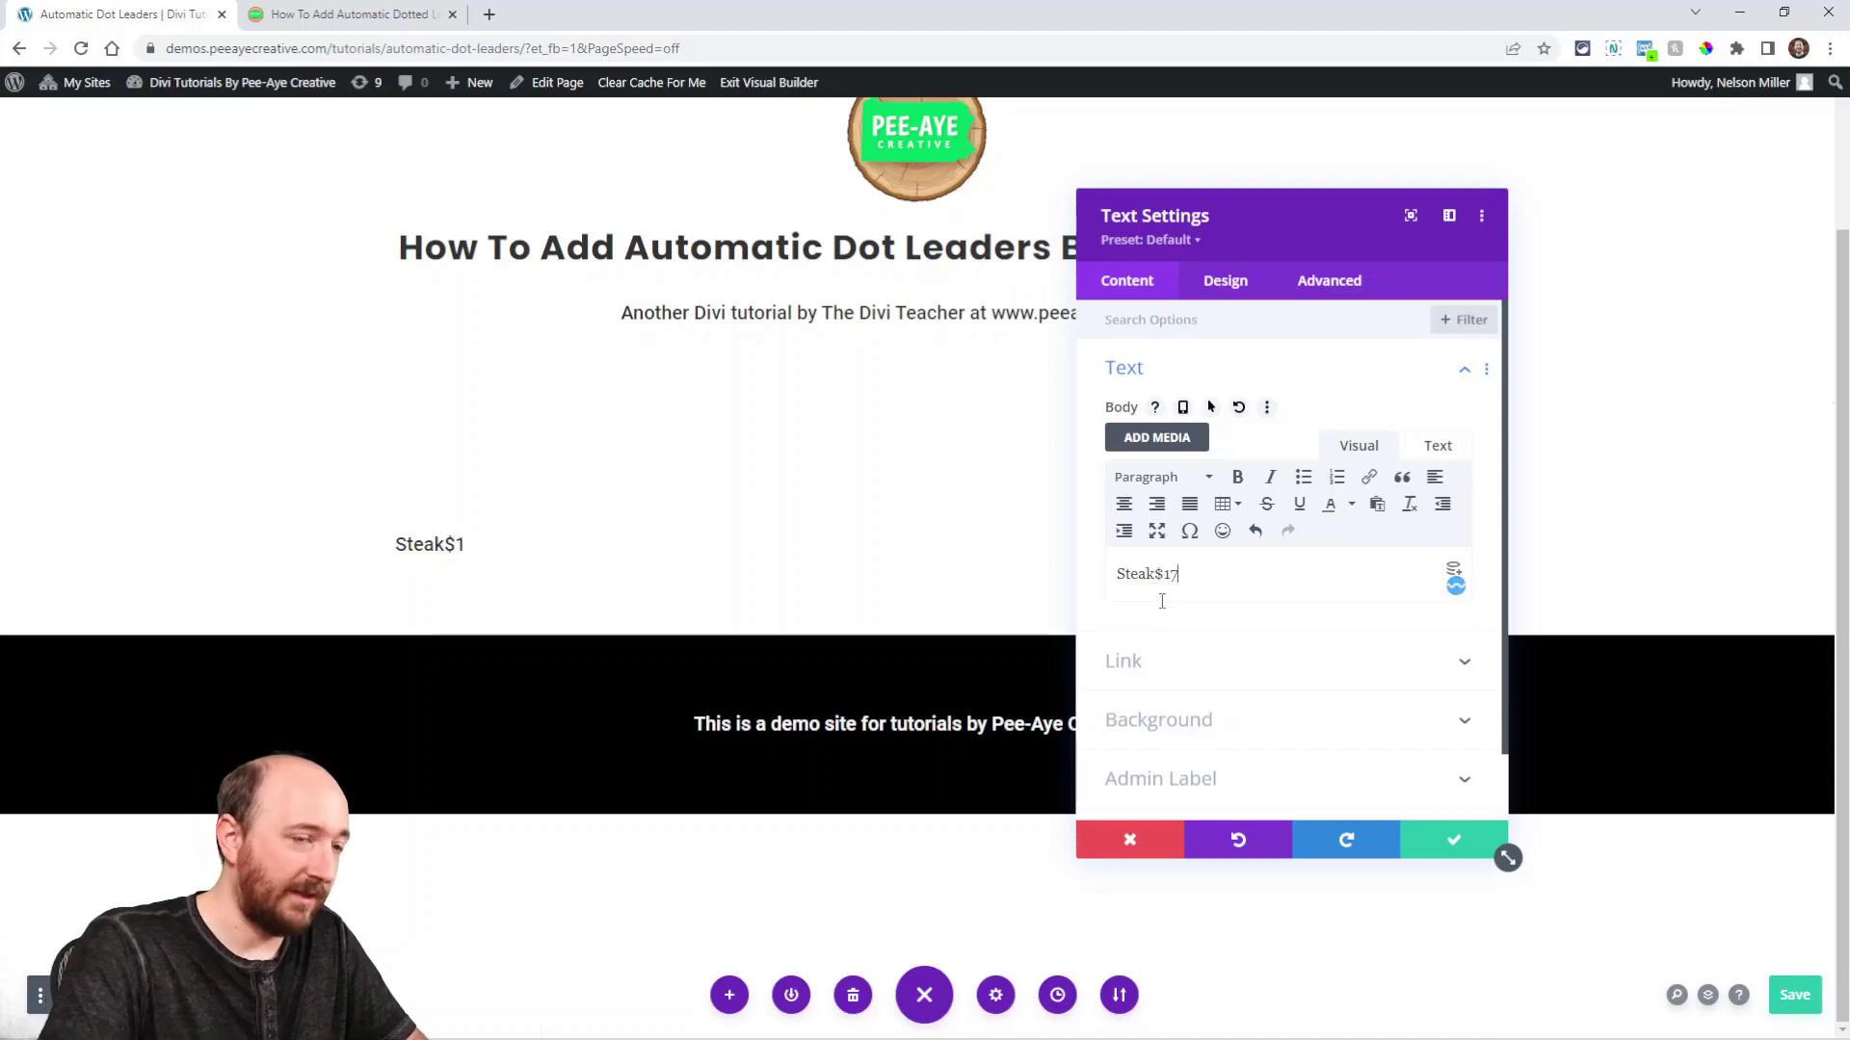
pyautogui.write('.095')
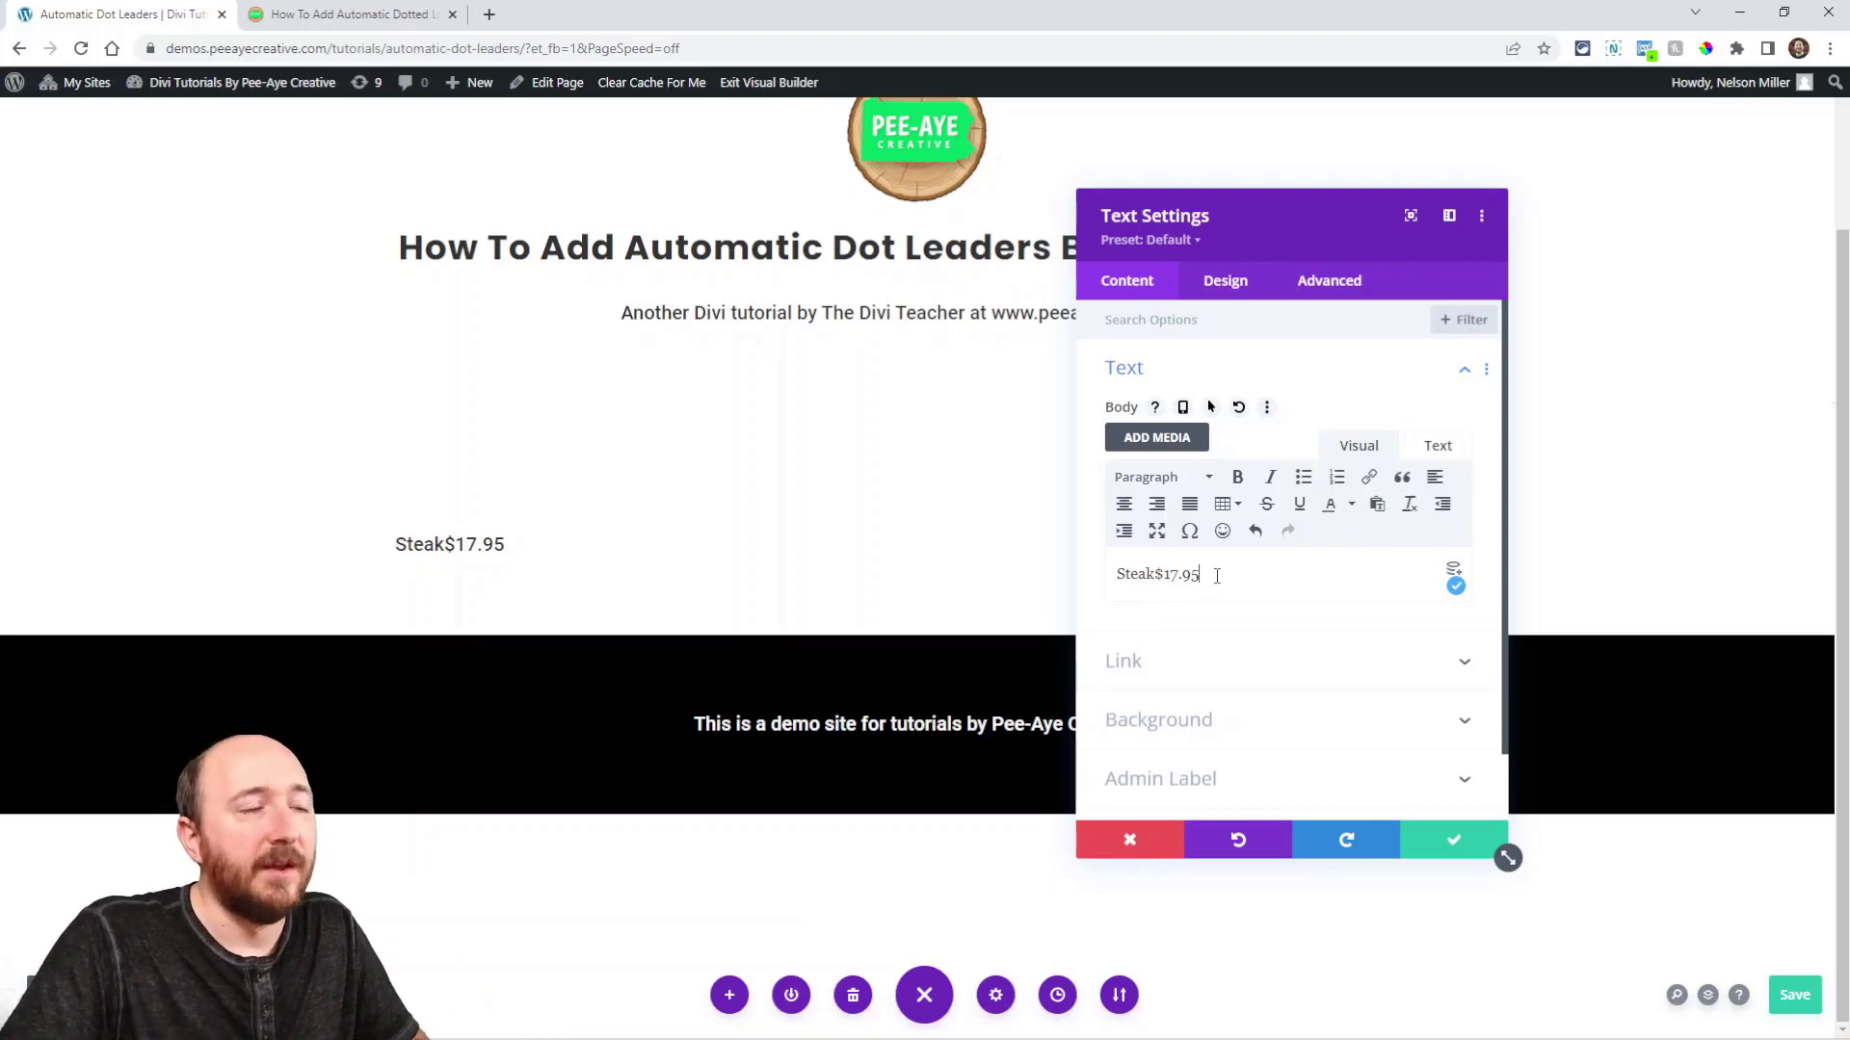
# Add a second line reading "Burger$9.95" below the steak line in the text body.
pyautogui.press('Return')
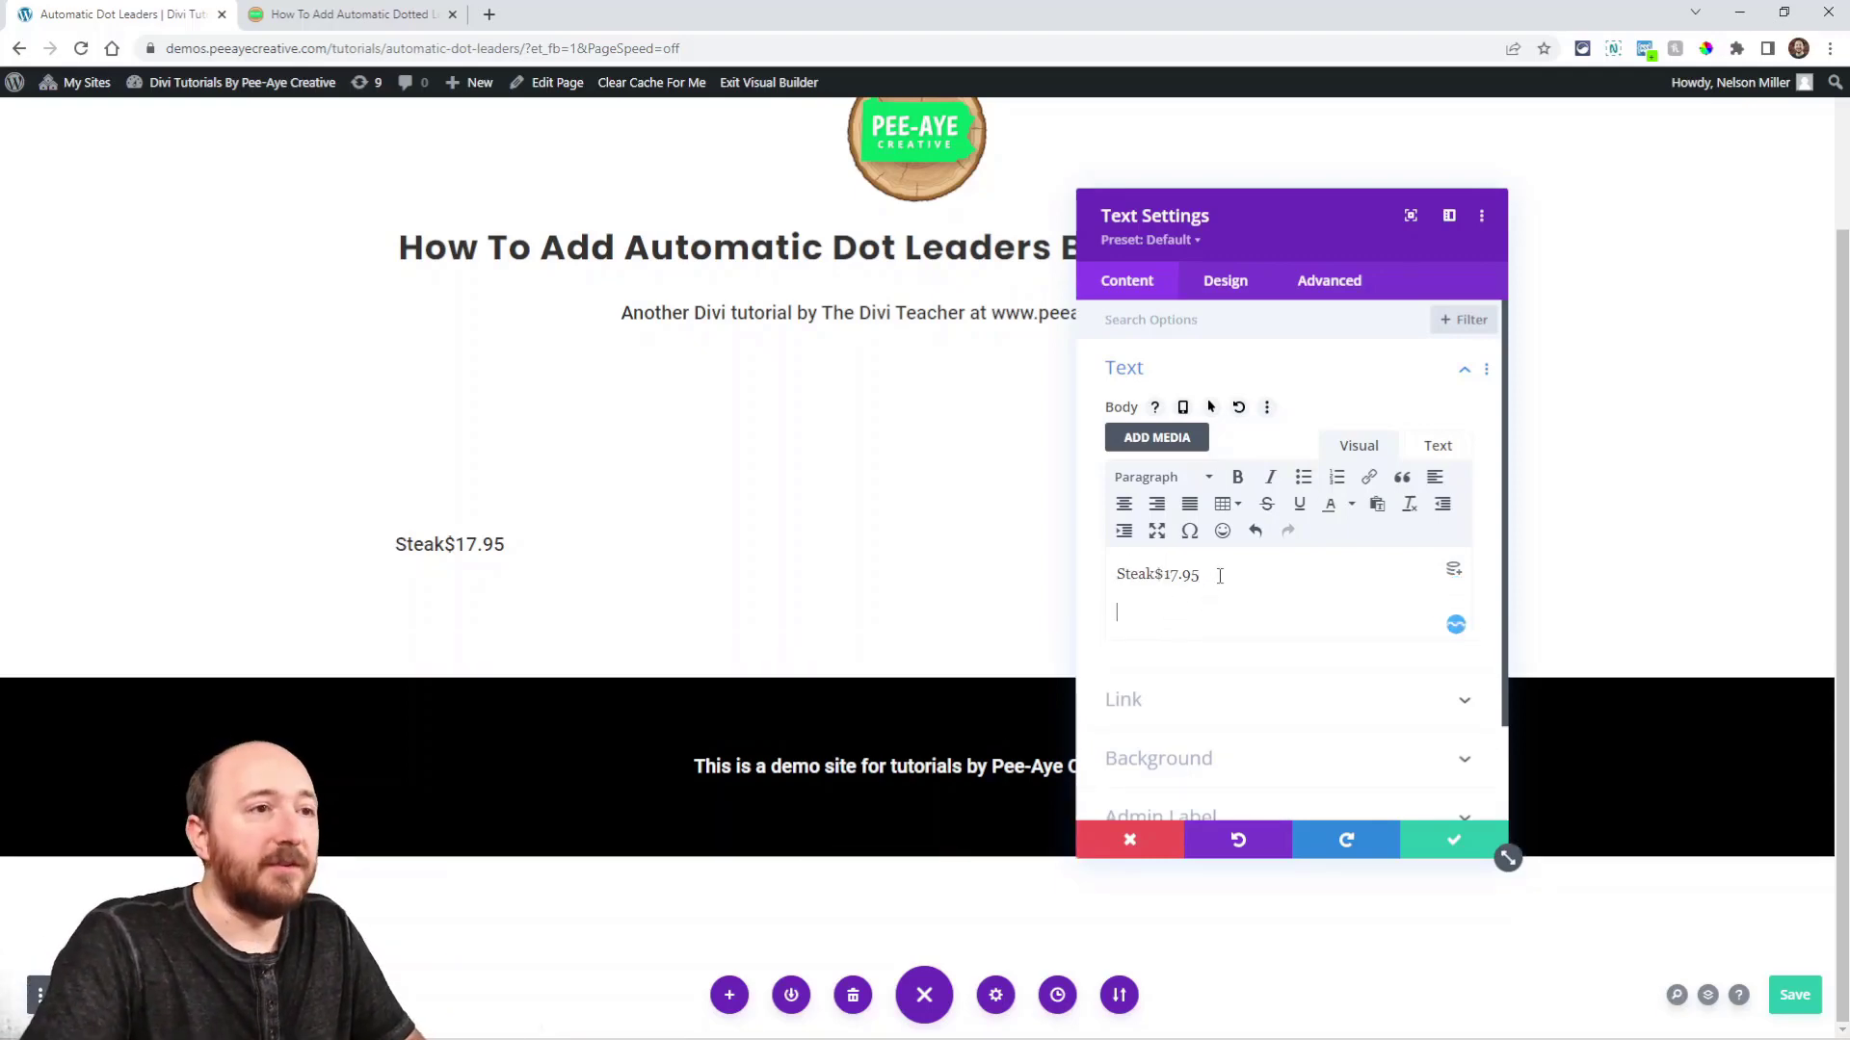
pyautogui.write('Burger')
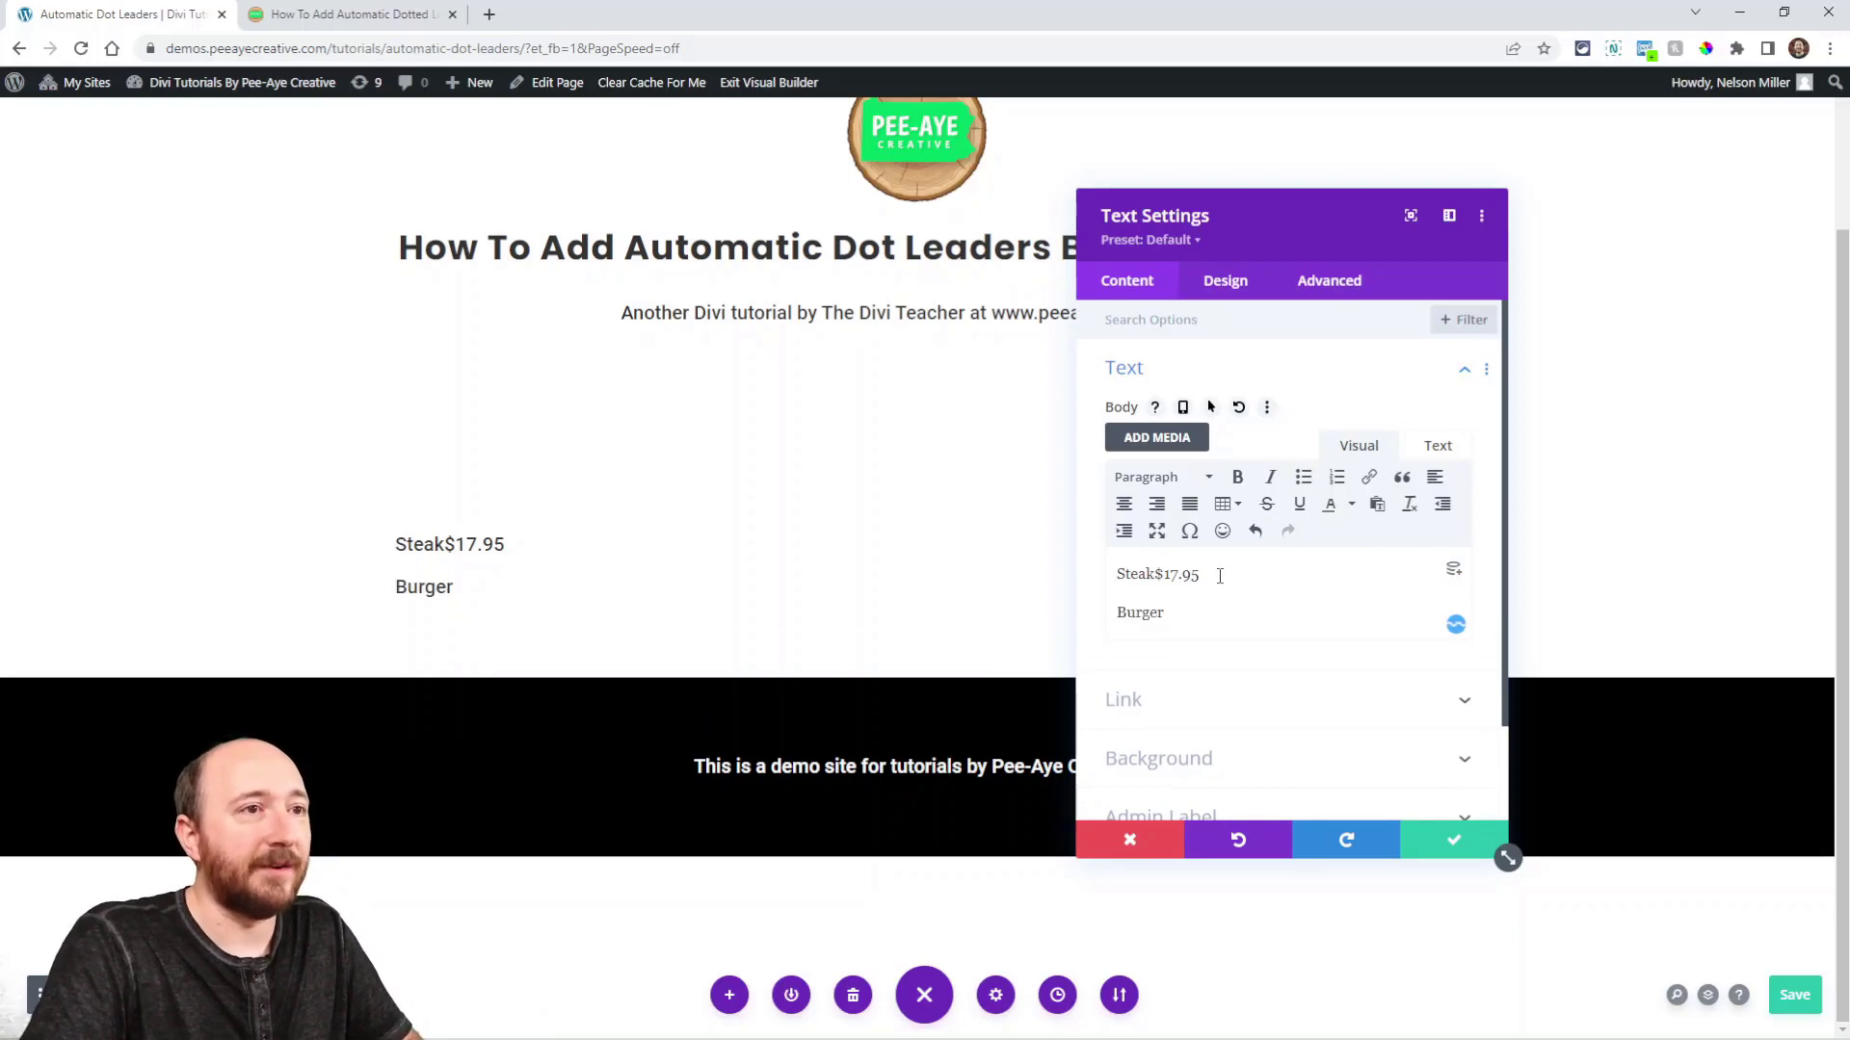
pyautogui.write('$9.95')
# Turn the steak and burger lines into a bulleted list.
pyautogui.hotkey('ctrl', 'a')
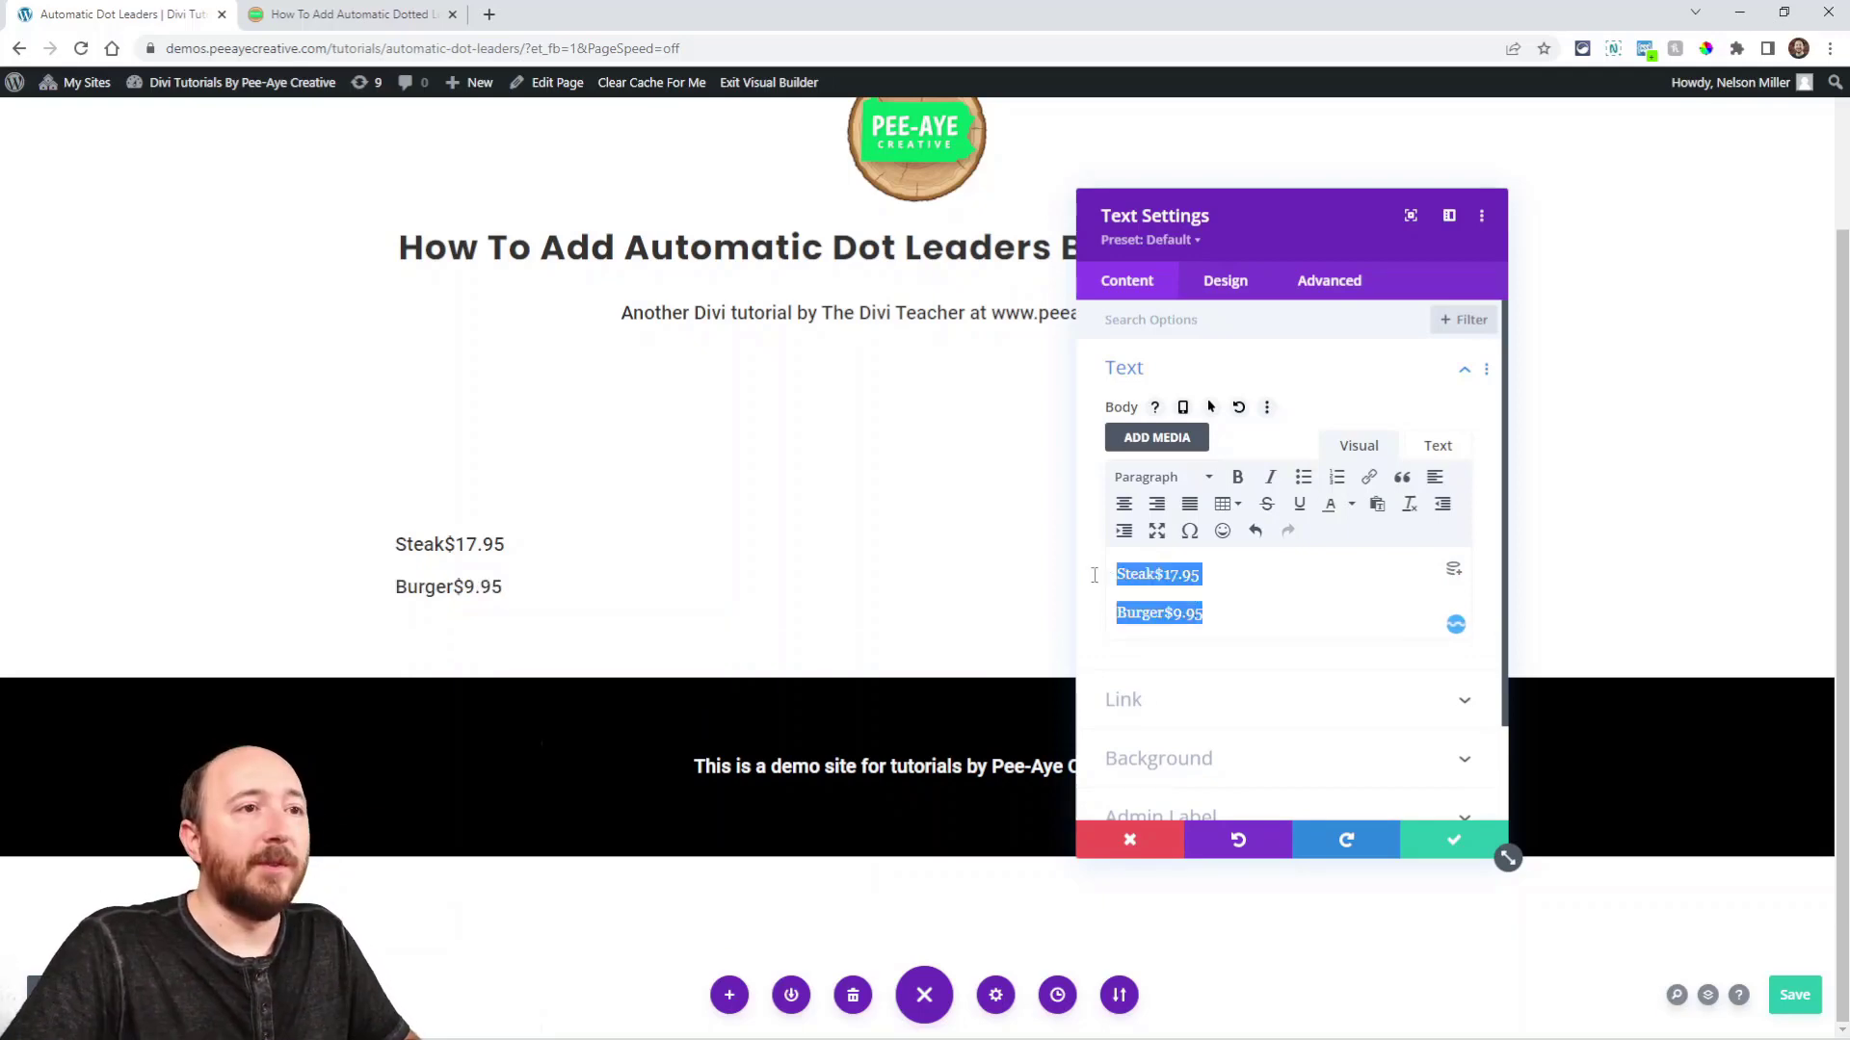
pyautogui.click(1311, 481)
pyautogui.click(1318, 598)
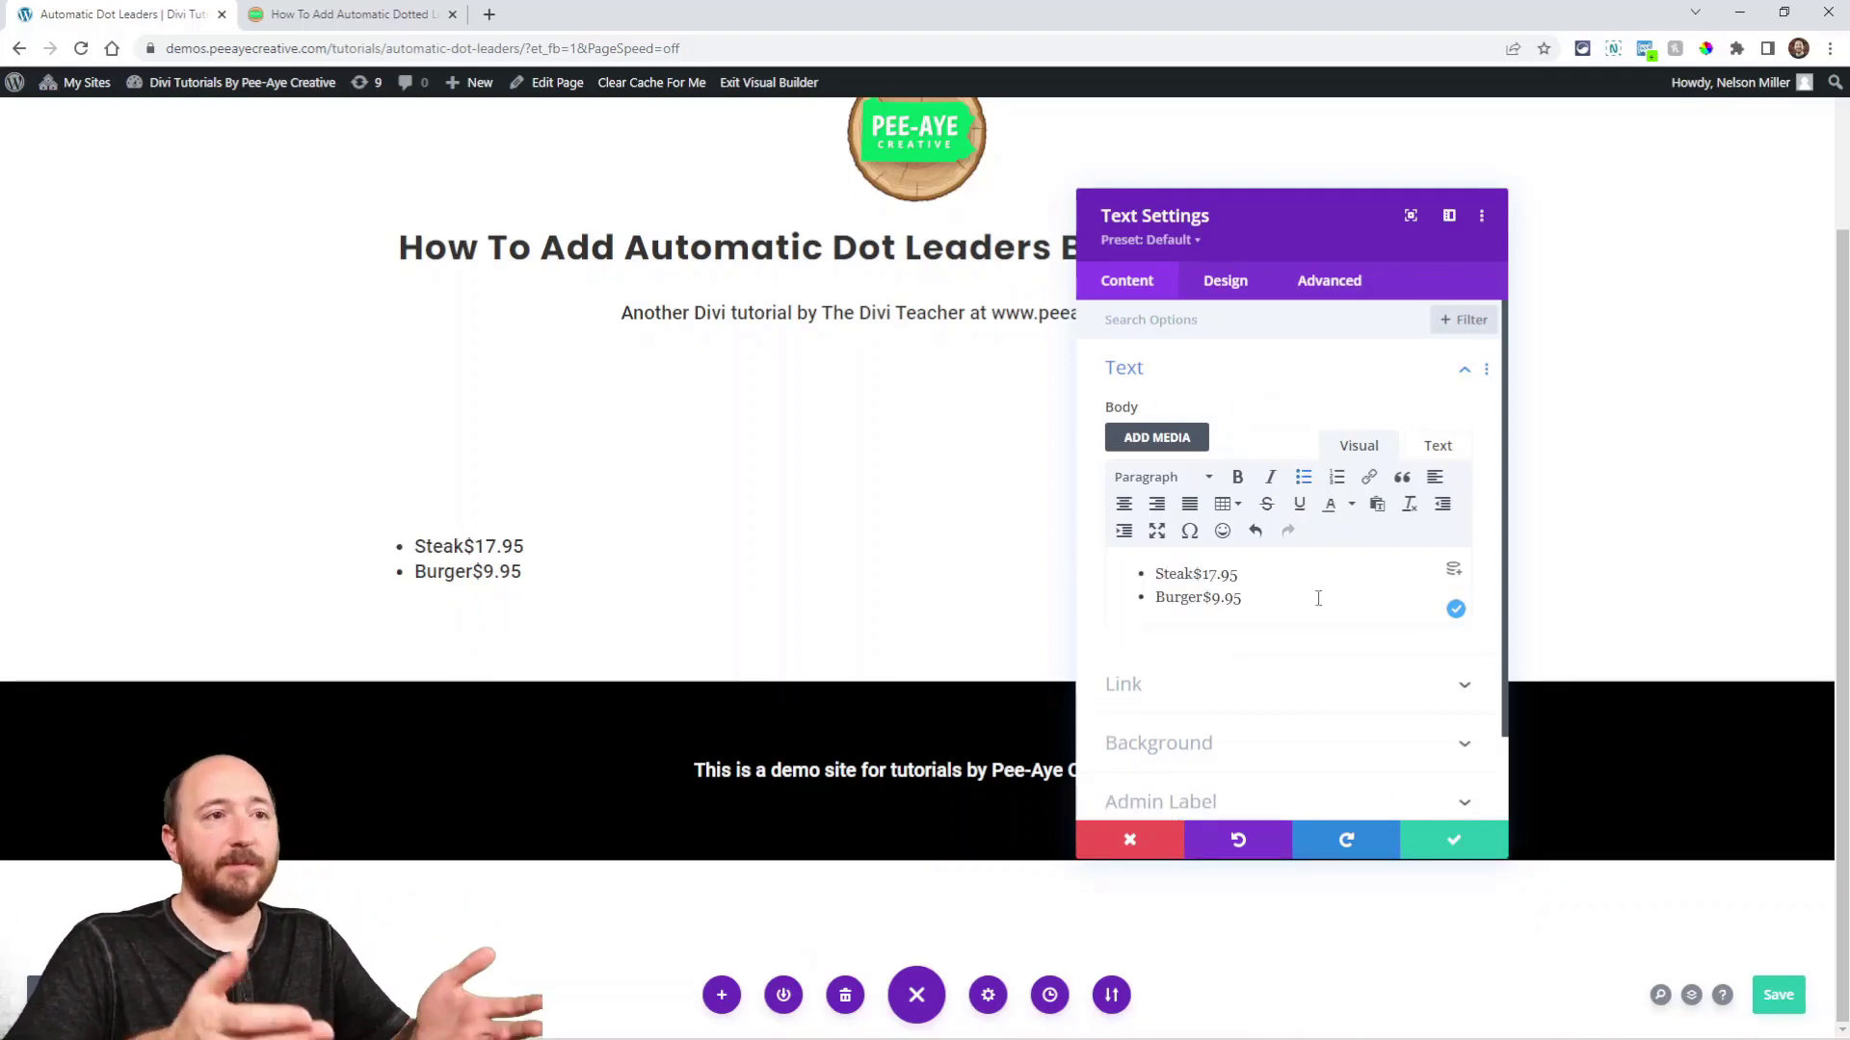
# Move the Text Settings dialog closer to the list and show the HTML source of the body text.
pyautogui.moveTo(1263, 227); pyautogui.dragTo(891, 209)
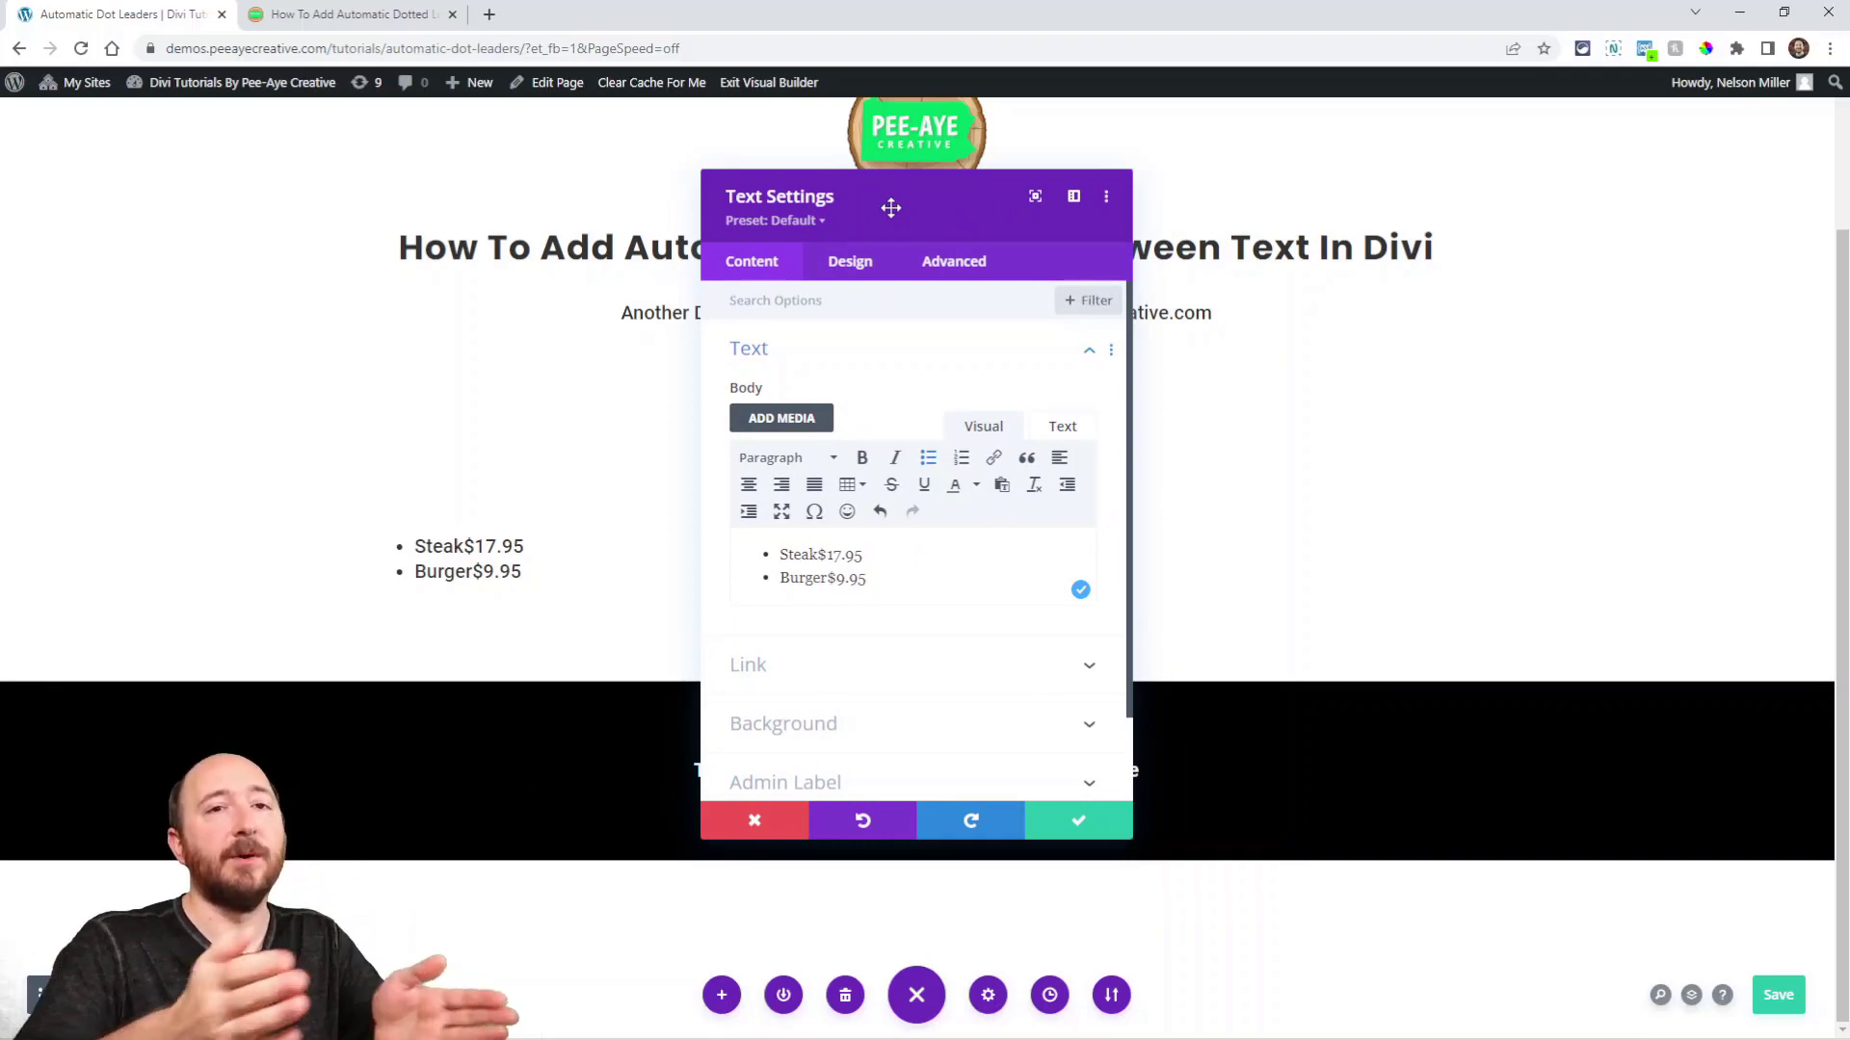
pyautogui.hotkey('ctrl', 's')
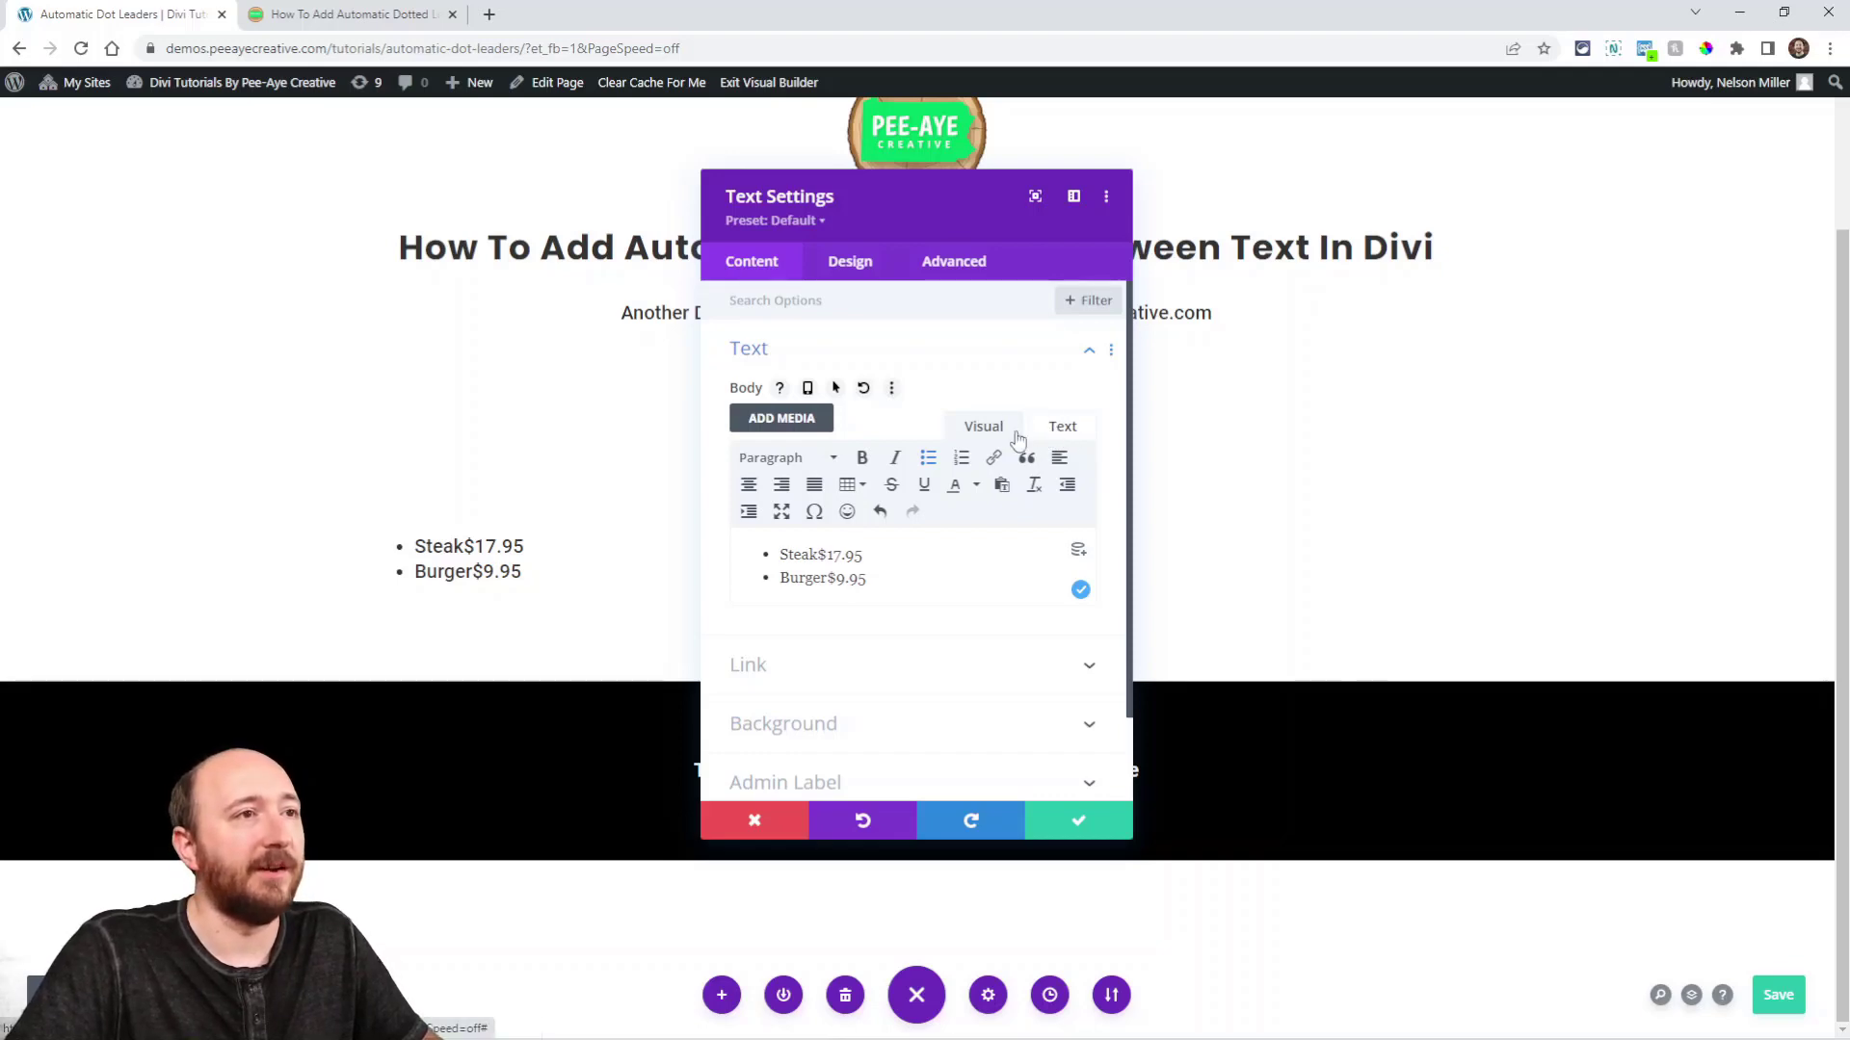
pyautogui.click(1062, 428)
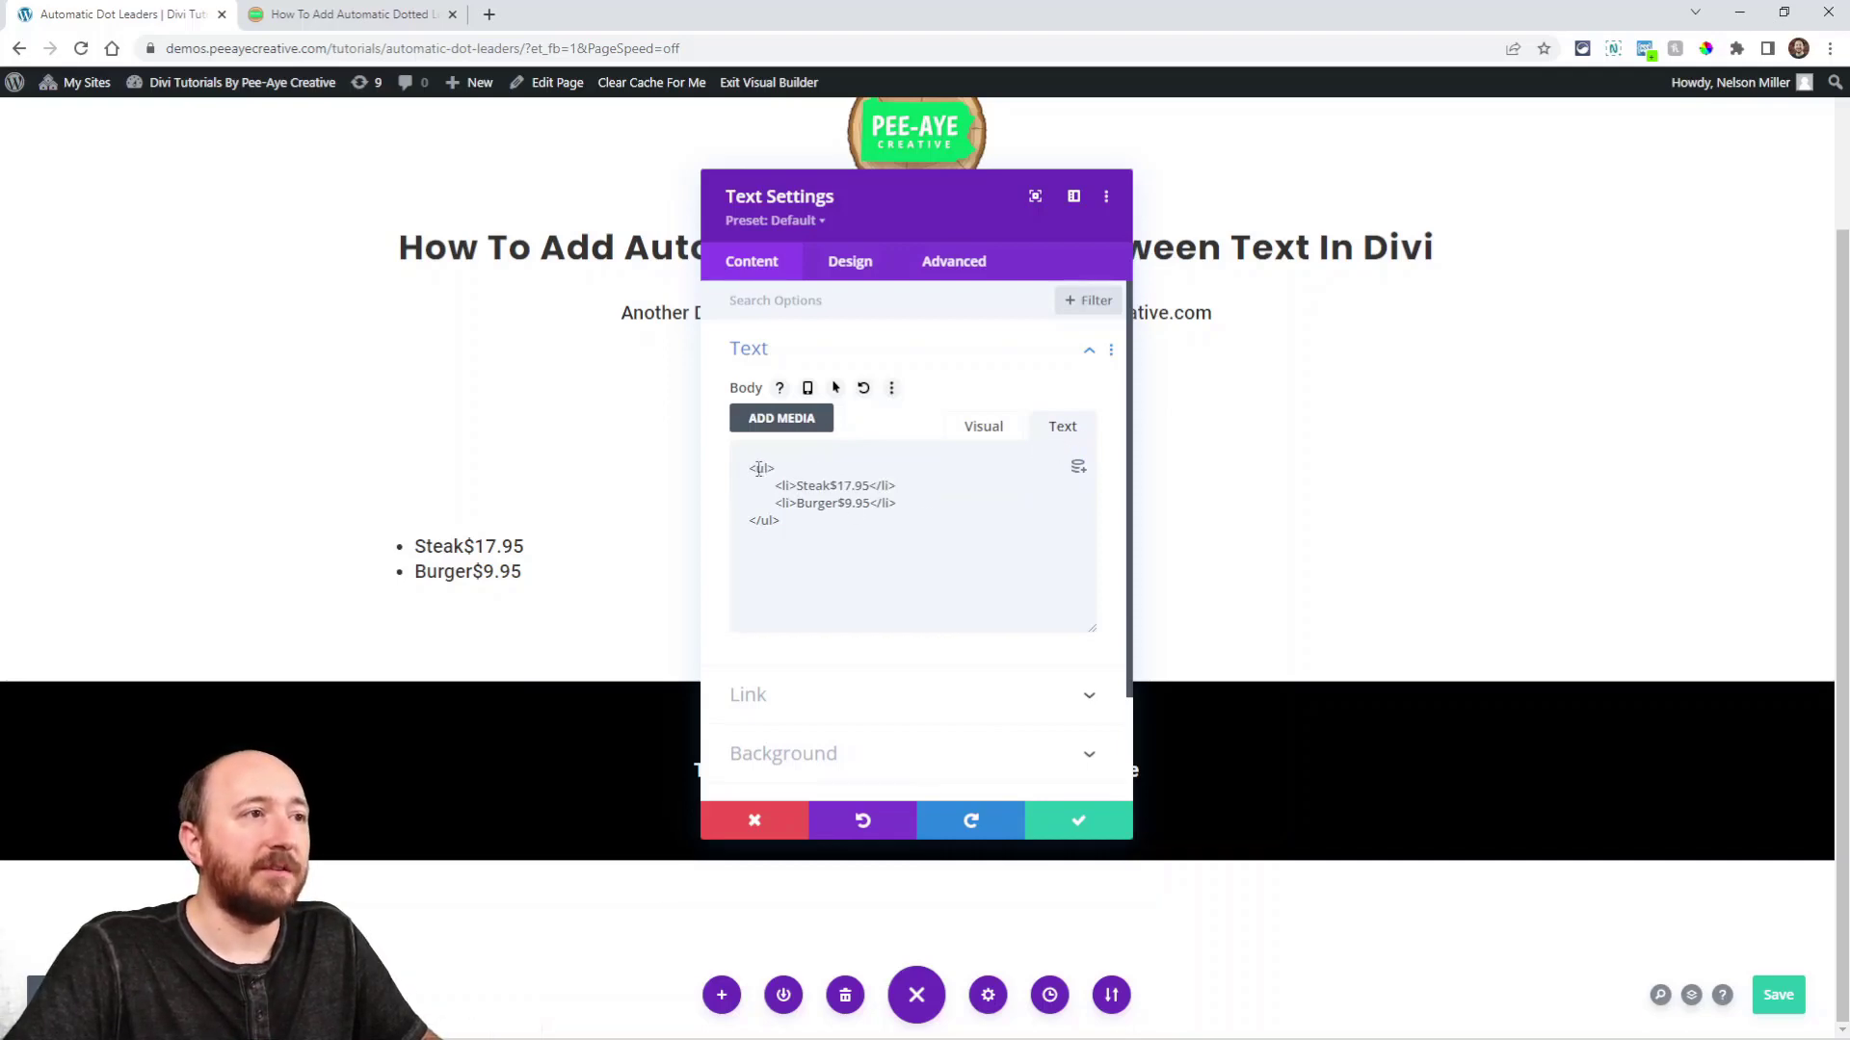
pyautogui.moveTo(751, 468)
pyautogui.mouseDown()
pyautogui.moveTo(780, 466)
pyautogui.moveTo(780, 487)
pyautogui.moveTo(878, 487)
pyautogui.moveTo(775, 486)
pyautogui.mouseUp()
pyautogui.moveTo(902, 503); pyautogui.dragTo(779, 506)
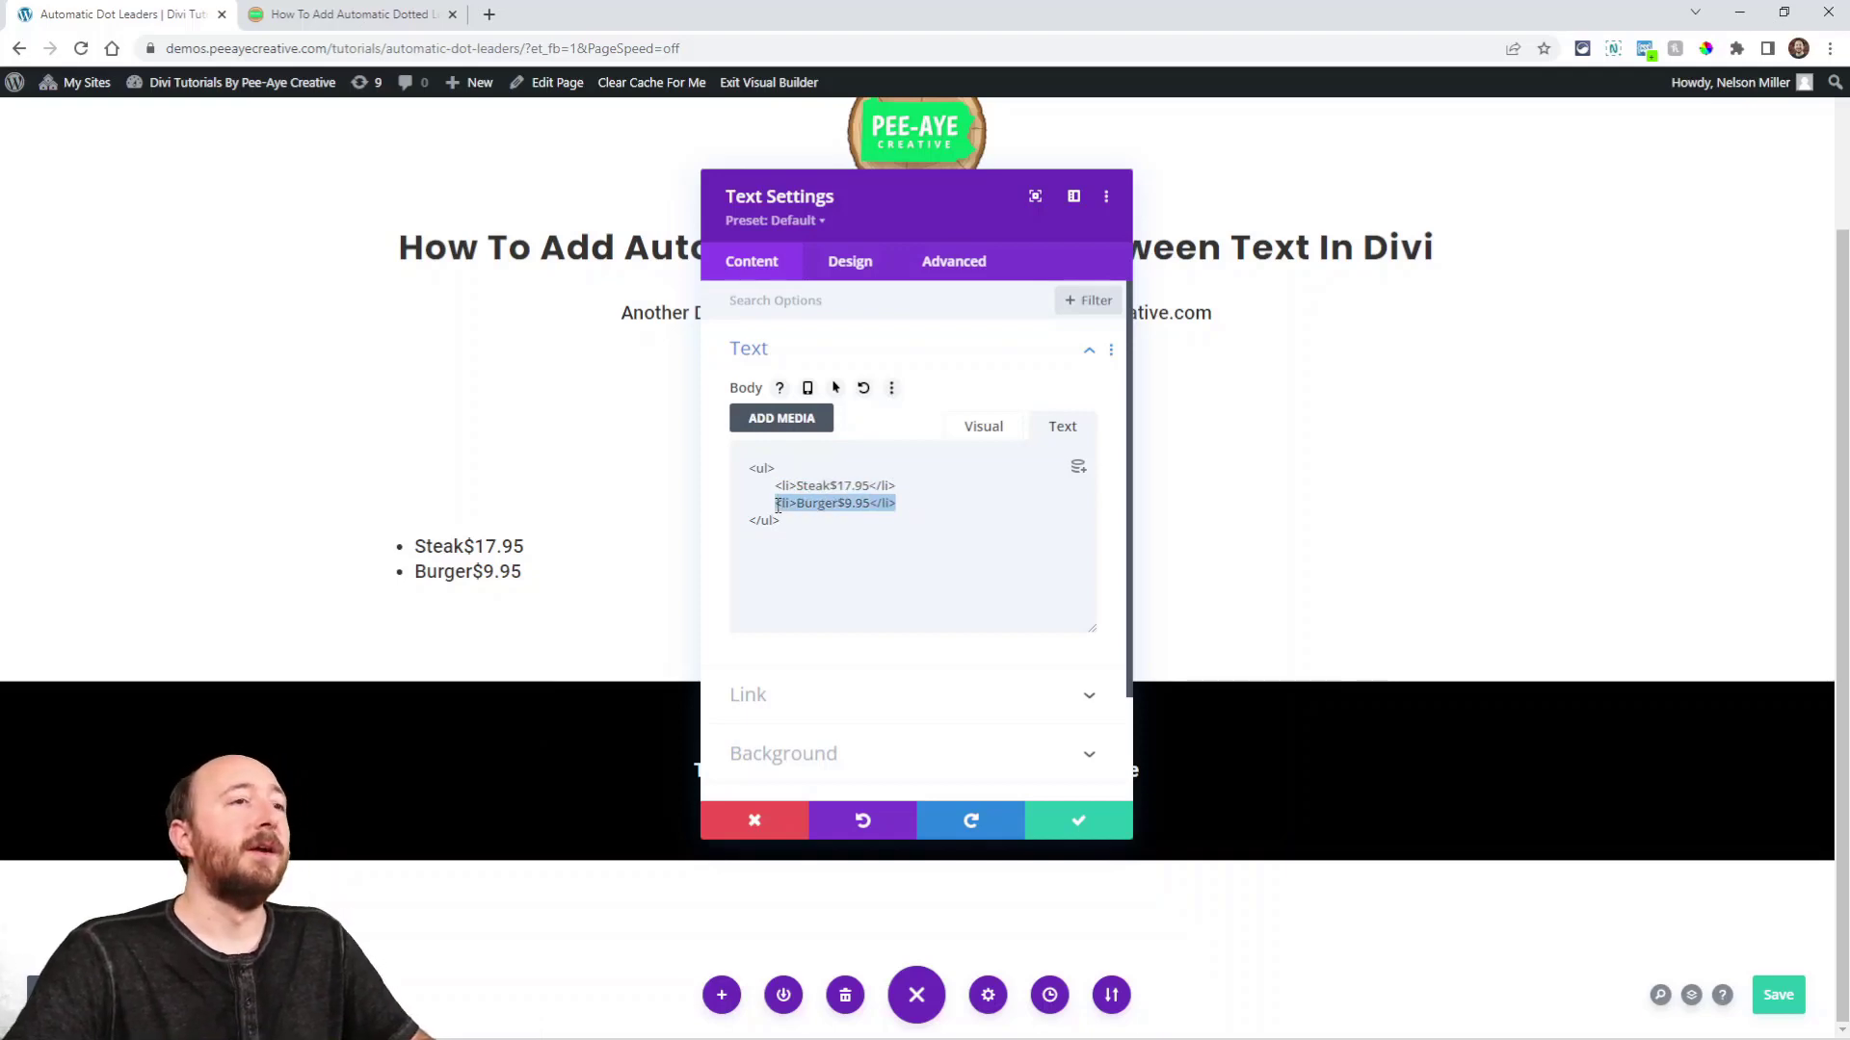
# Examine the tutorial article's HTML for each list item, with span tags around the label and value.
pyautogui.click(347, 13)
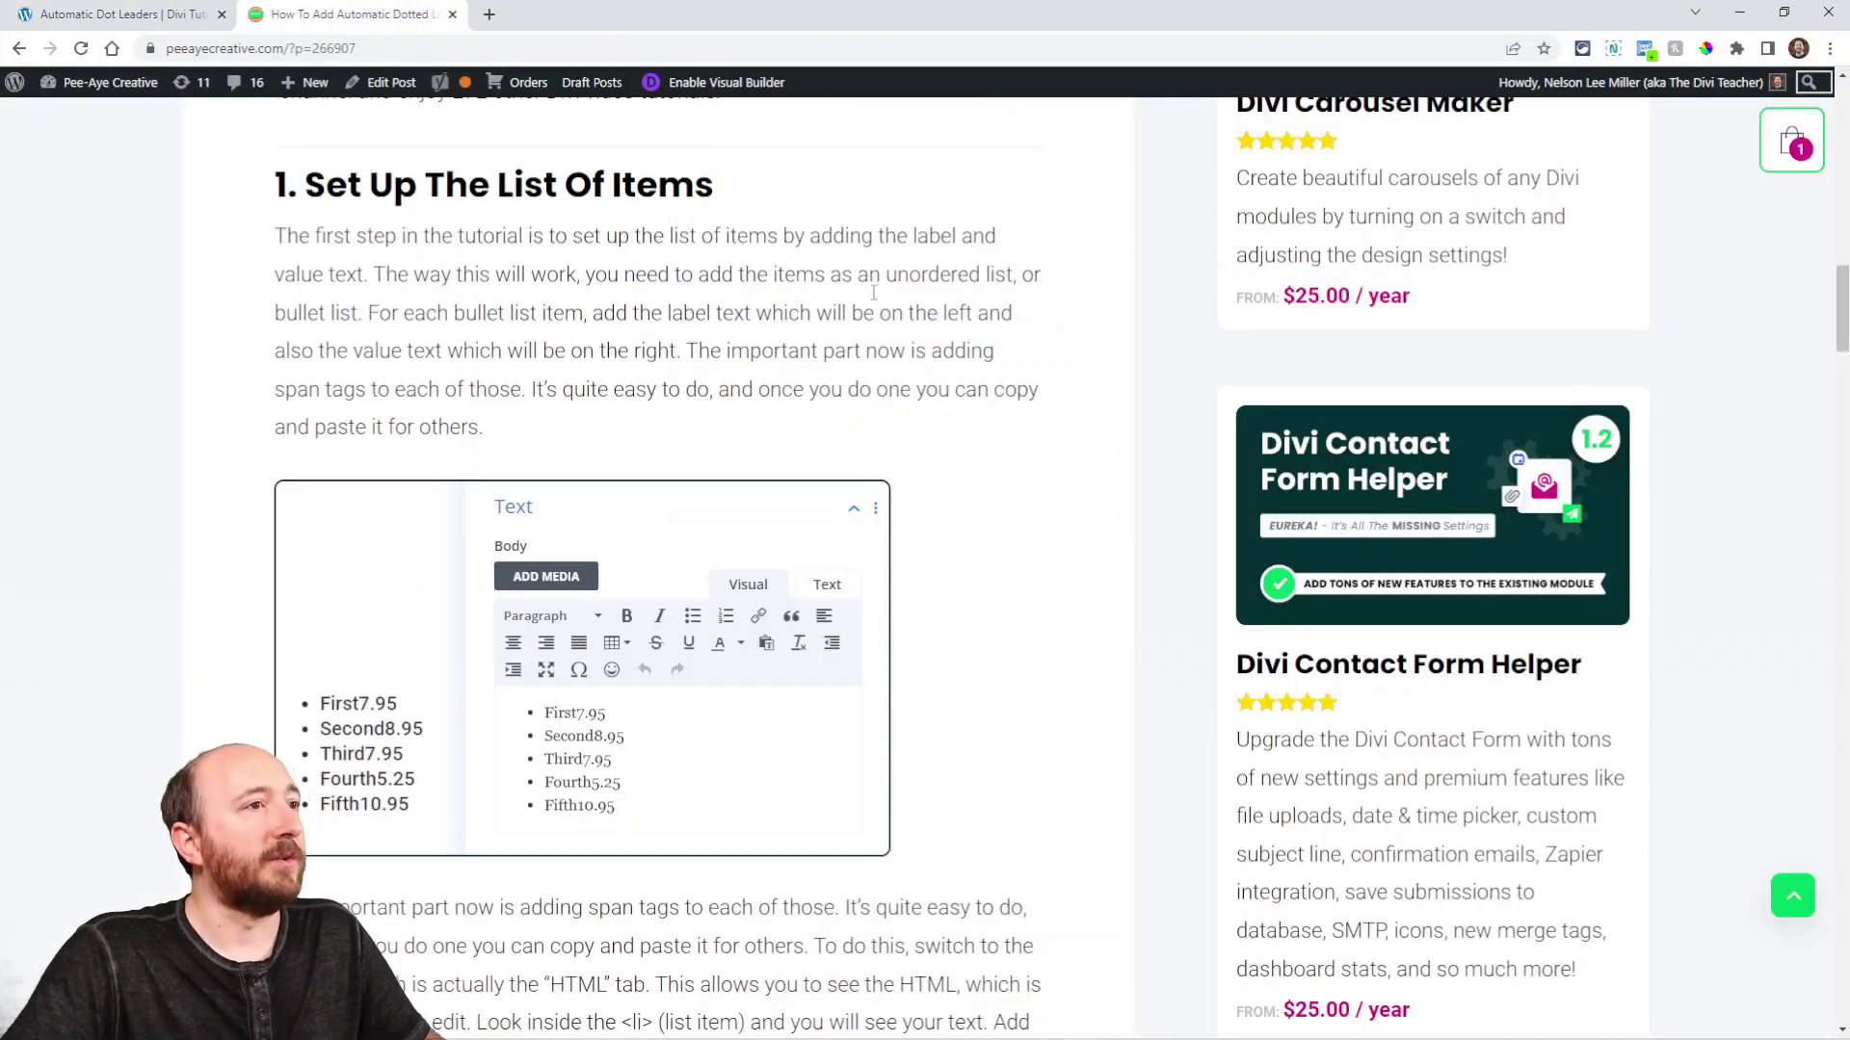
pyautogui.scroll(-7, 873, 292)
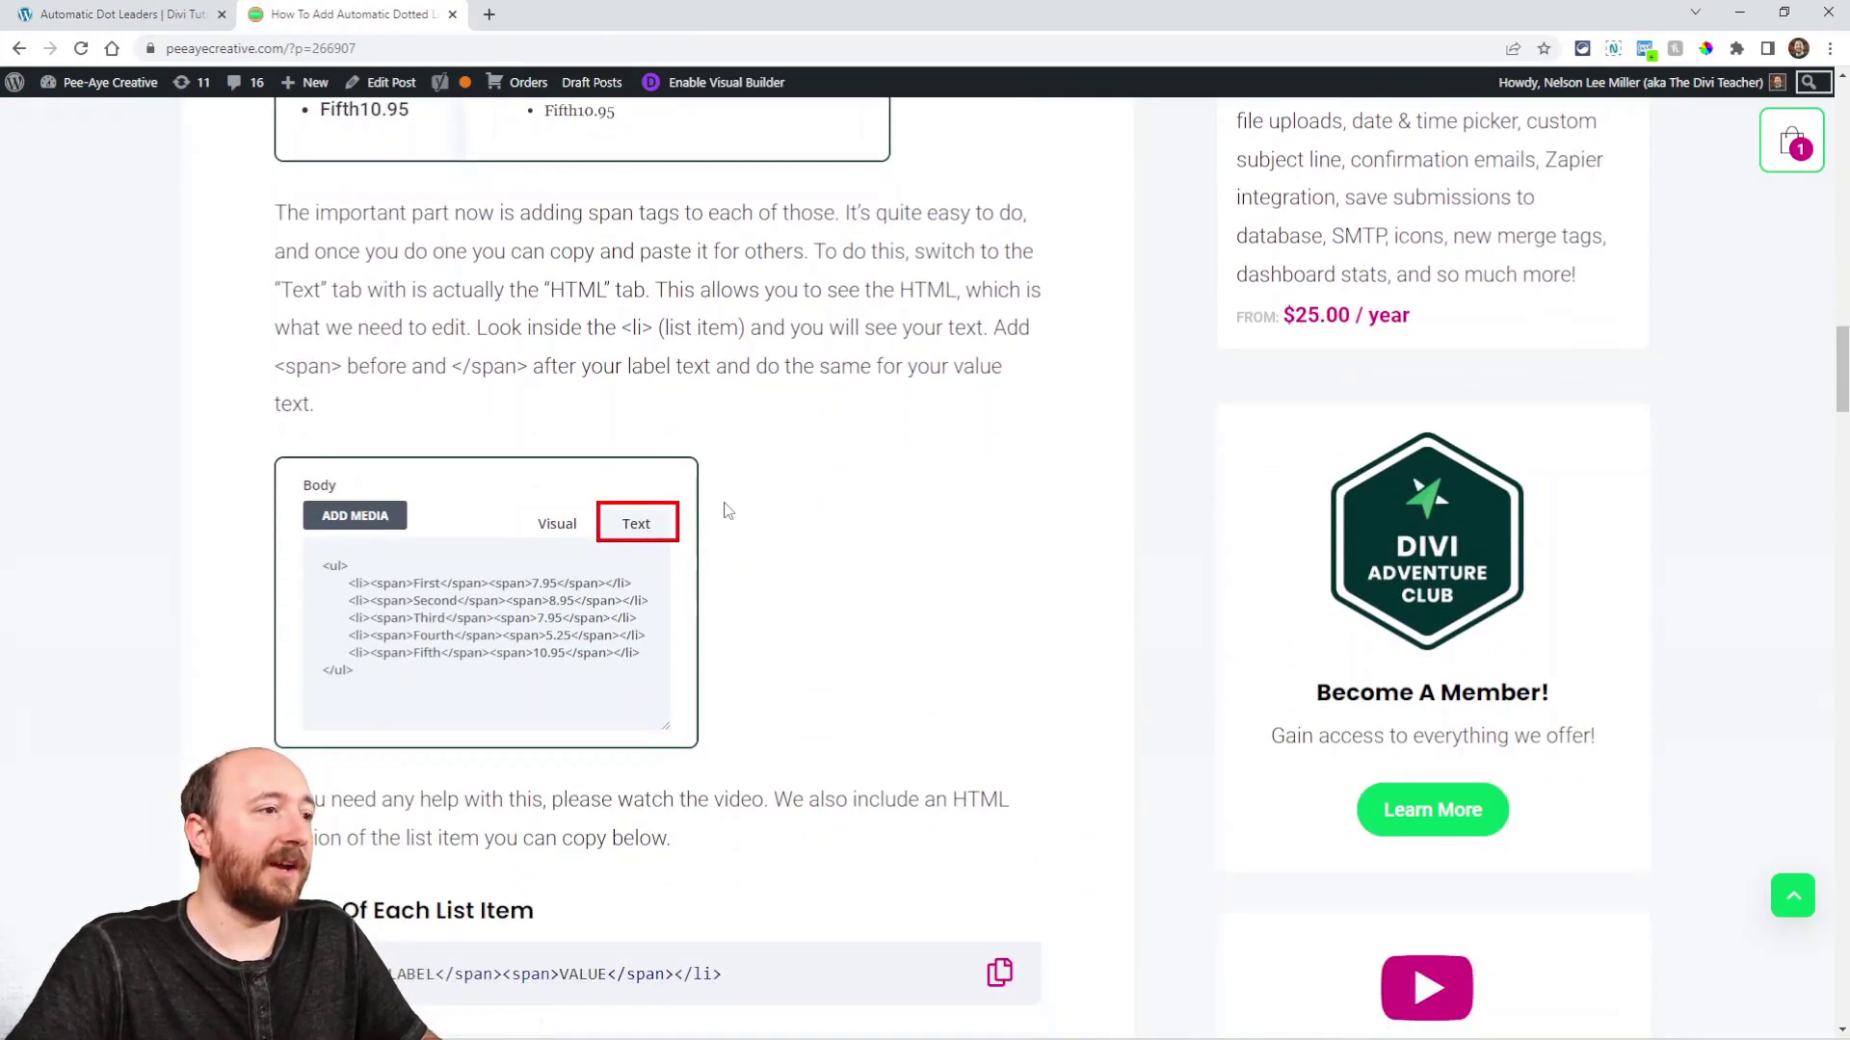
pyautogui.scroll(-4, 727, 510)
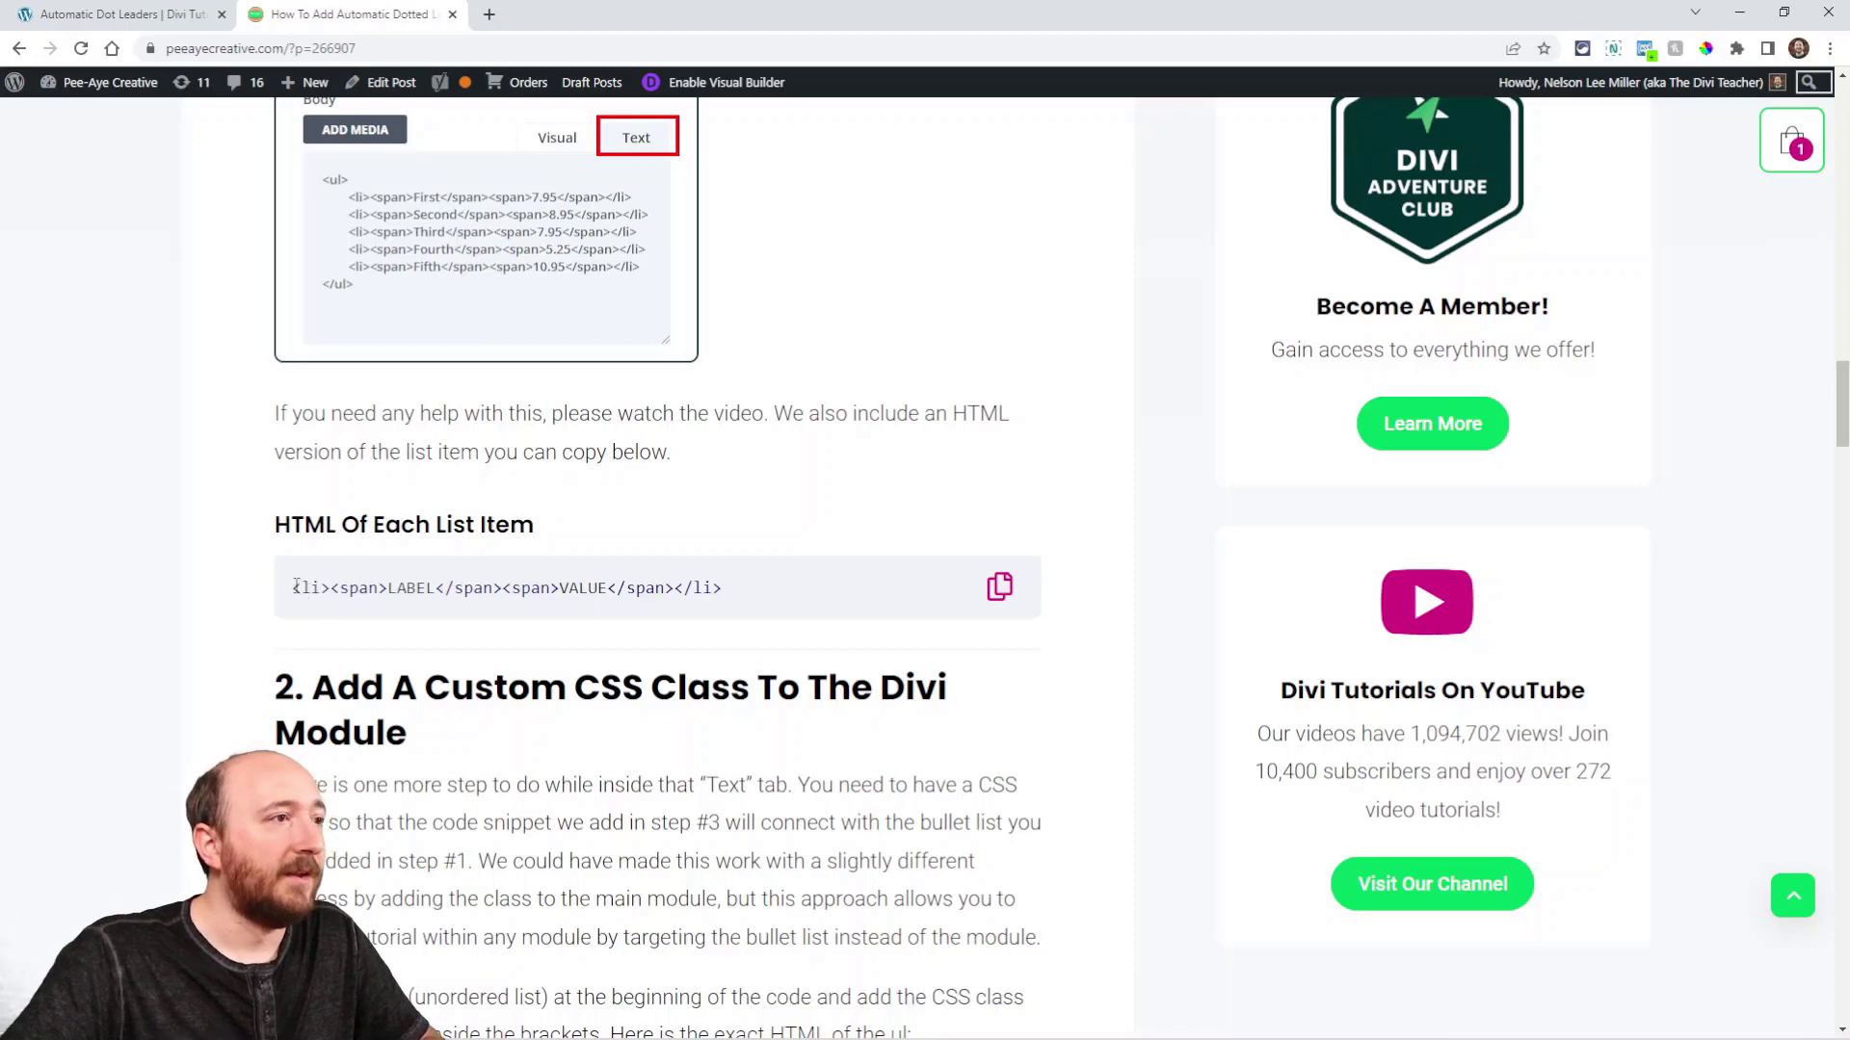
pyautogui.moveTo(293, 589); pyautogui.dragTo(436, 589)
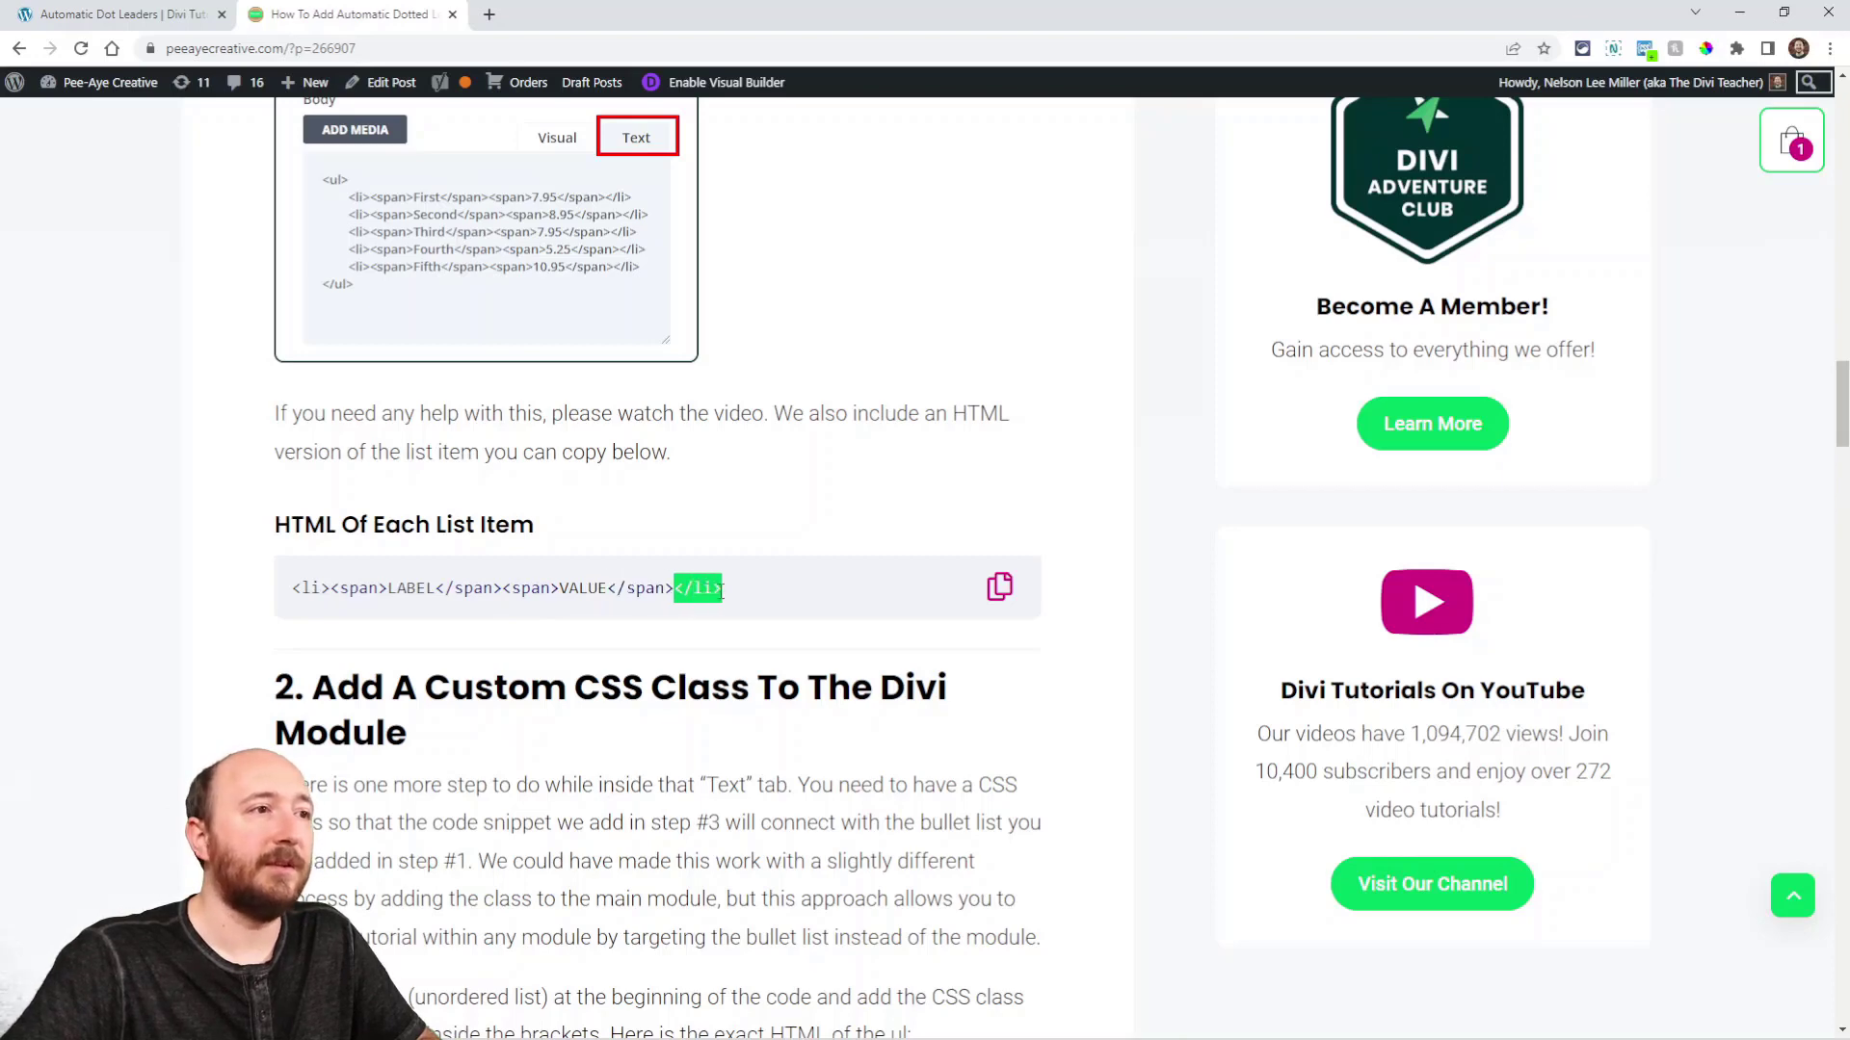
# Back on the Divi demo page, wrap the label "Steak" in <span> and </span> tags in the HTML.
pyautogui.click(144, 14)
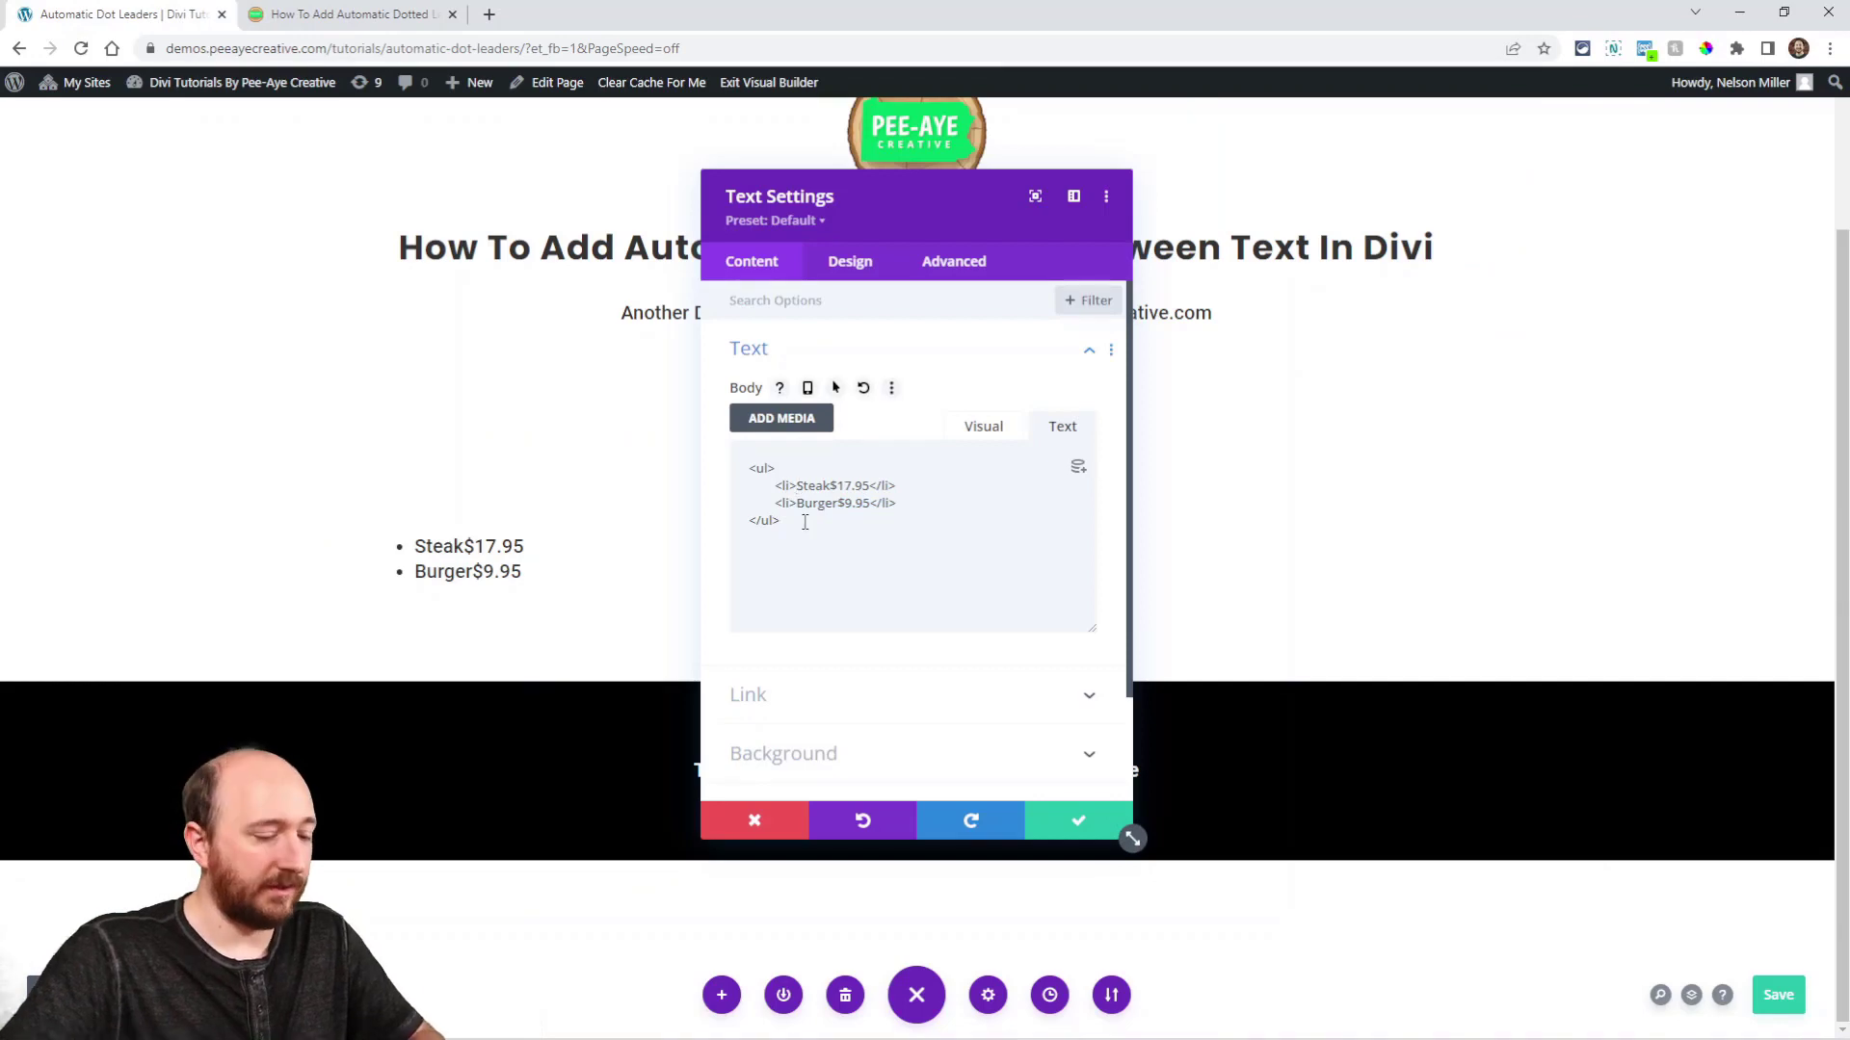
pyautogui.write('<')
pyautogui.write('span>')
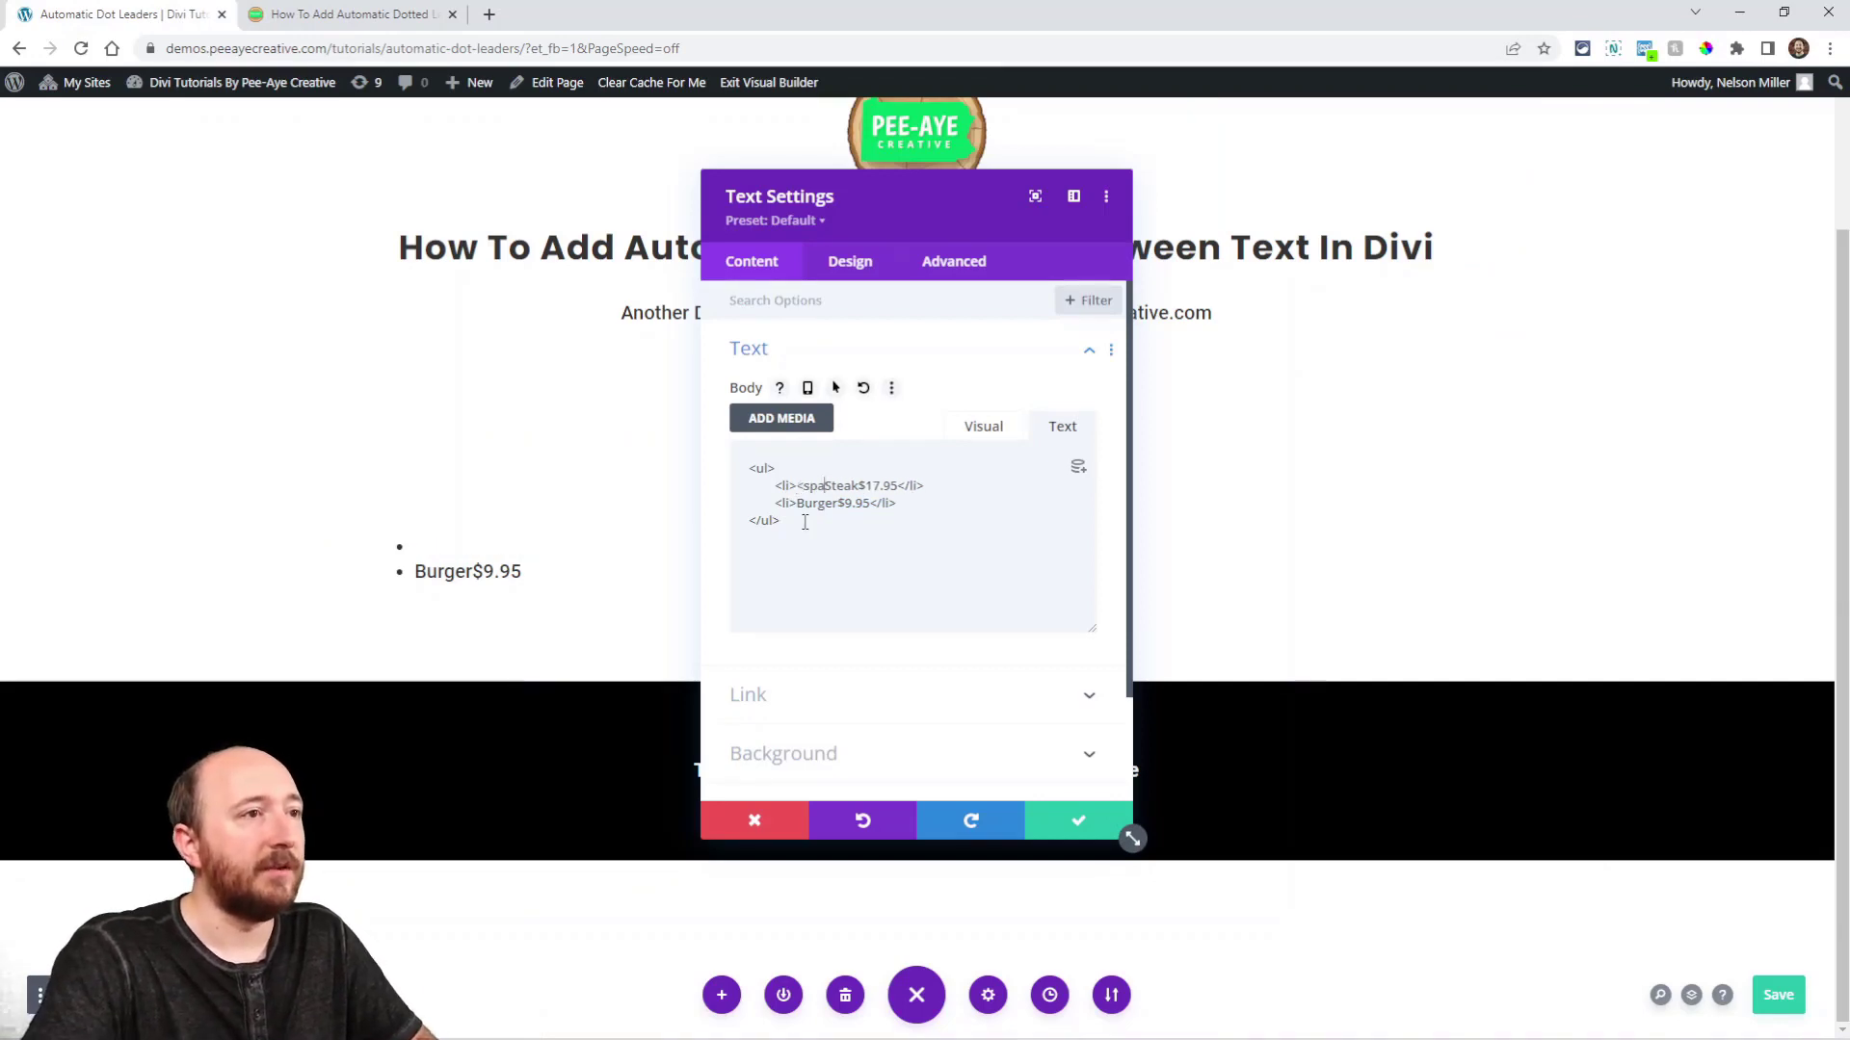
pyautogui.press('Right')
pyautogui.press('Right')
pyautogui.press('Right')
pyautogui.press('Right')
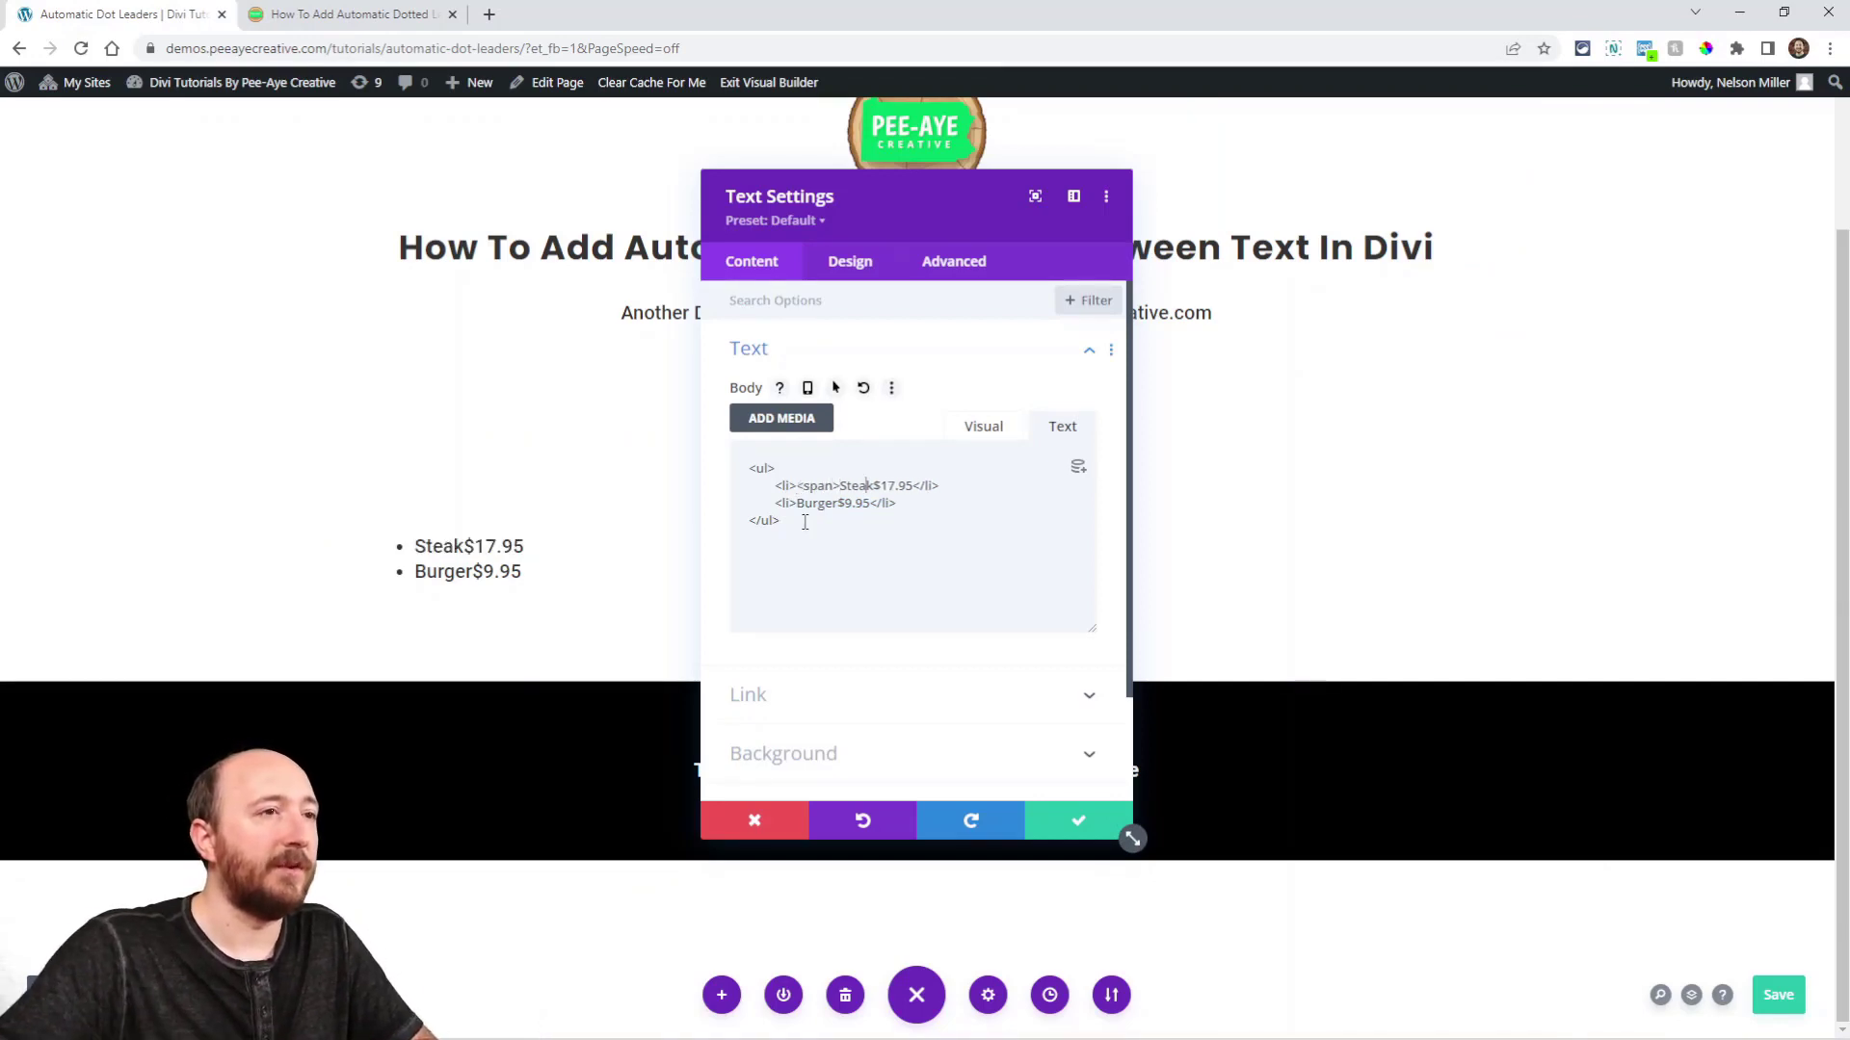
pyautogui.write('</close')
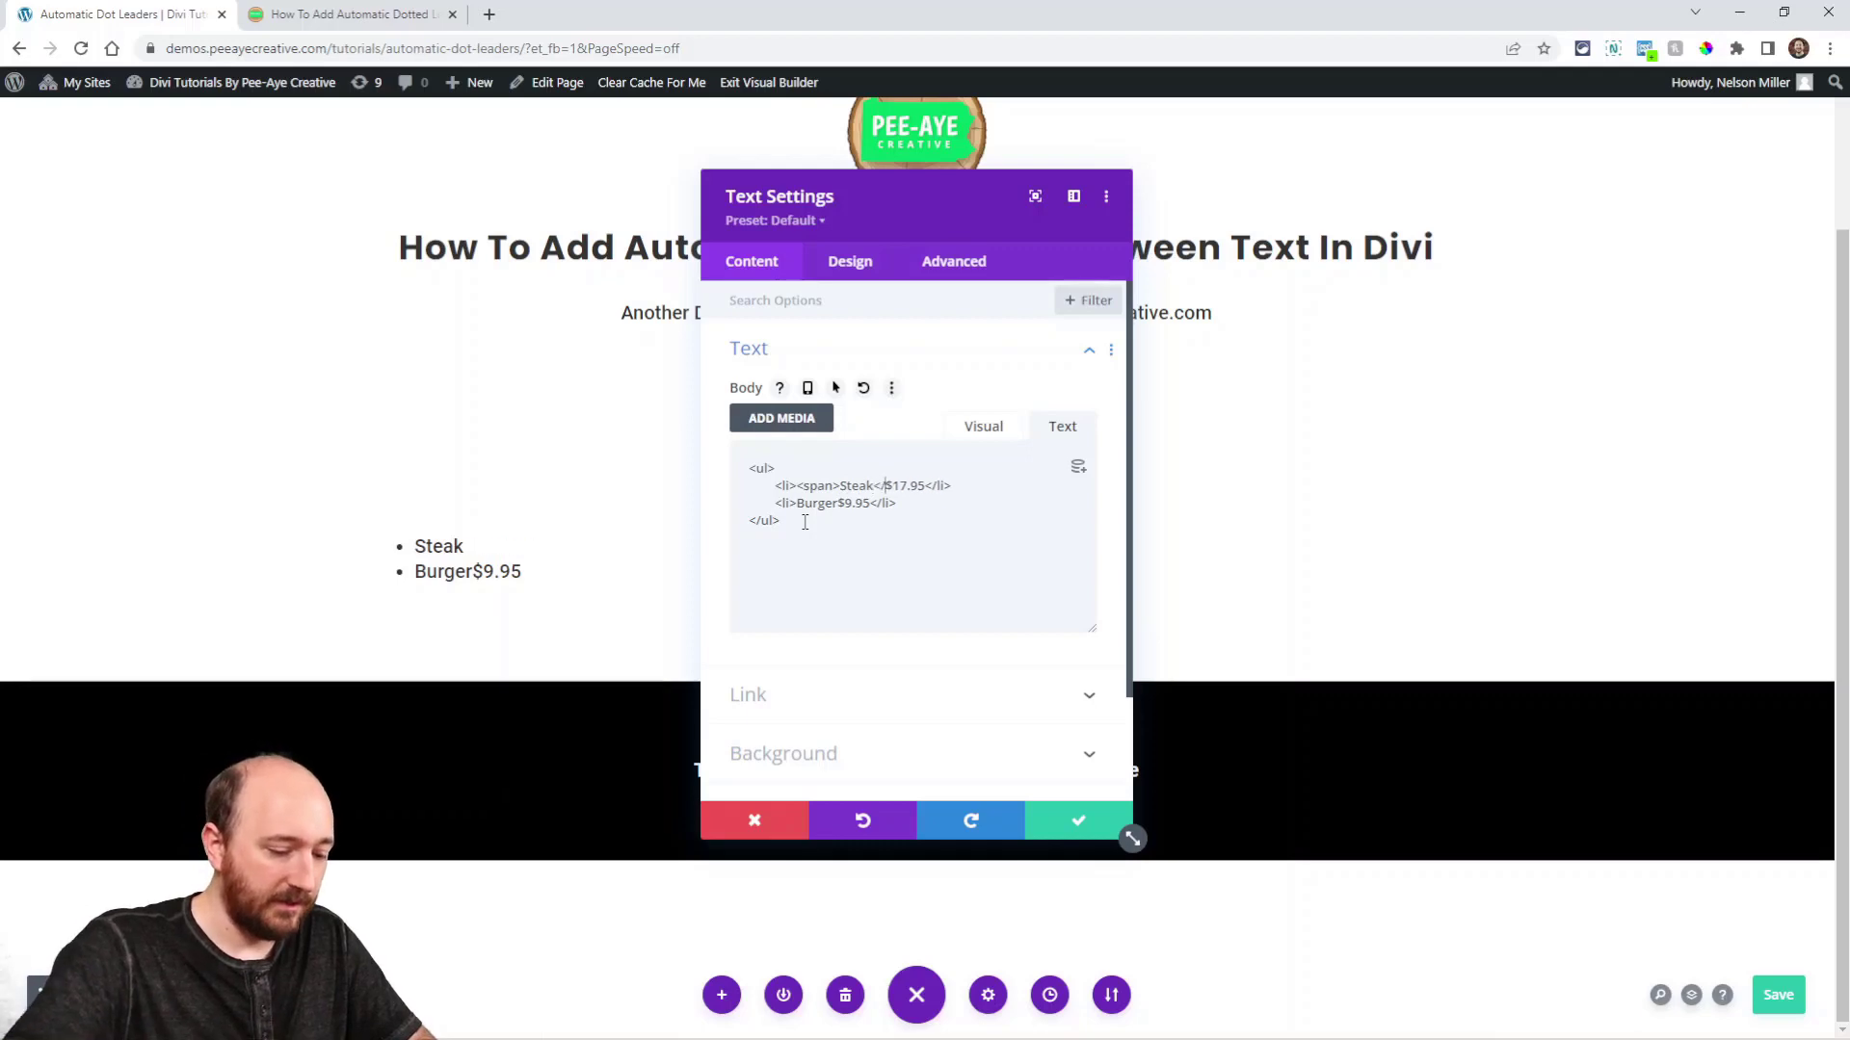
pyautogui.press('BackSpace')
pyautogui.press('BackSpace')
pyautogui.press('BackSpace')
pyautogui.press('BackSpace')
pyautogui.press('BackSpace')
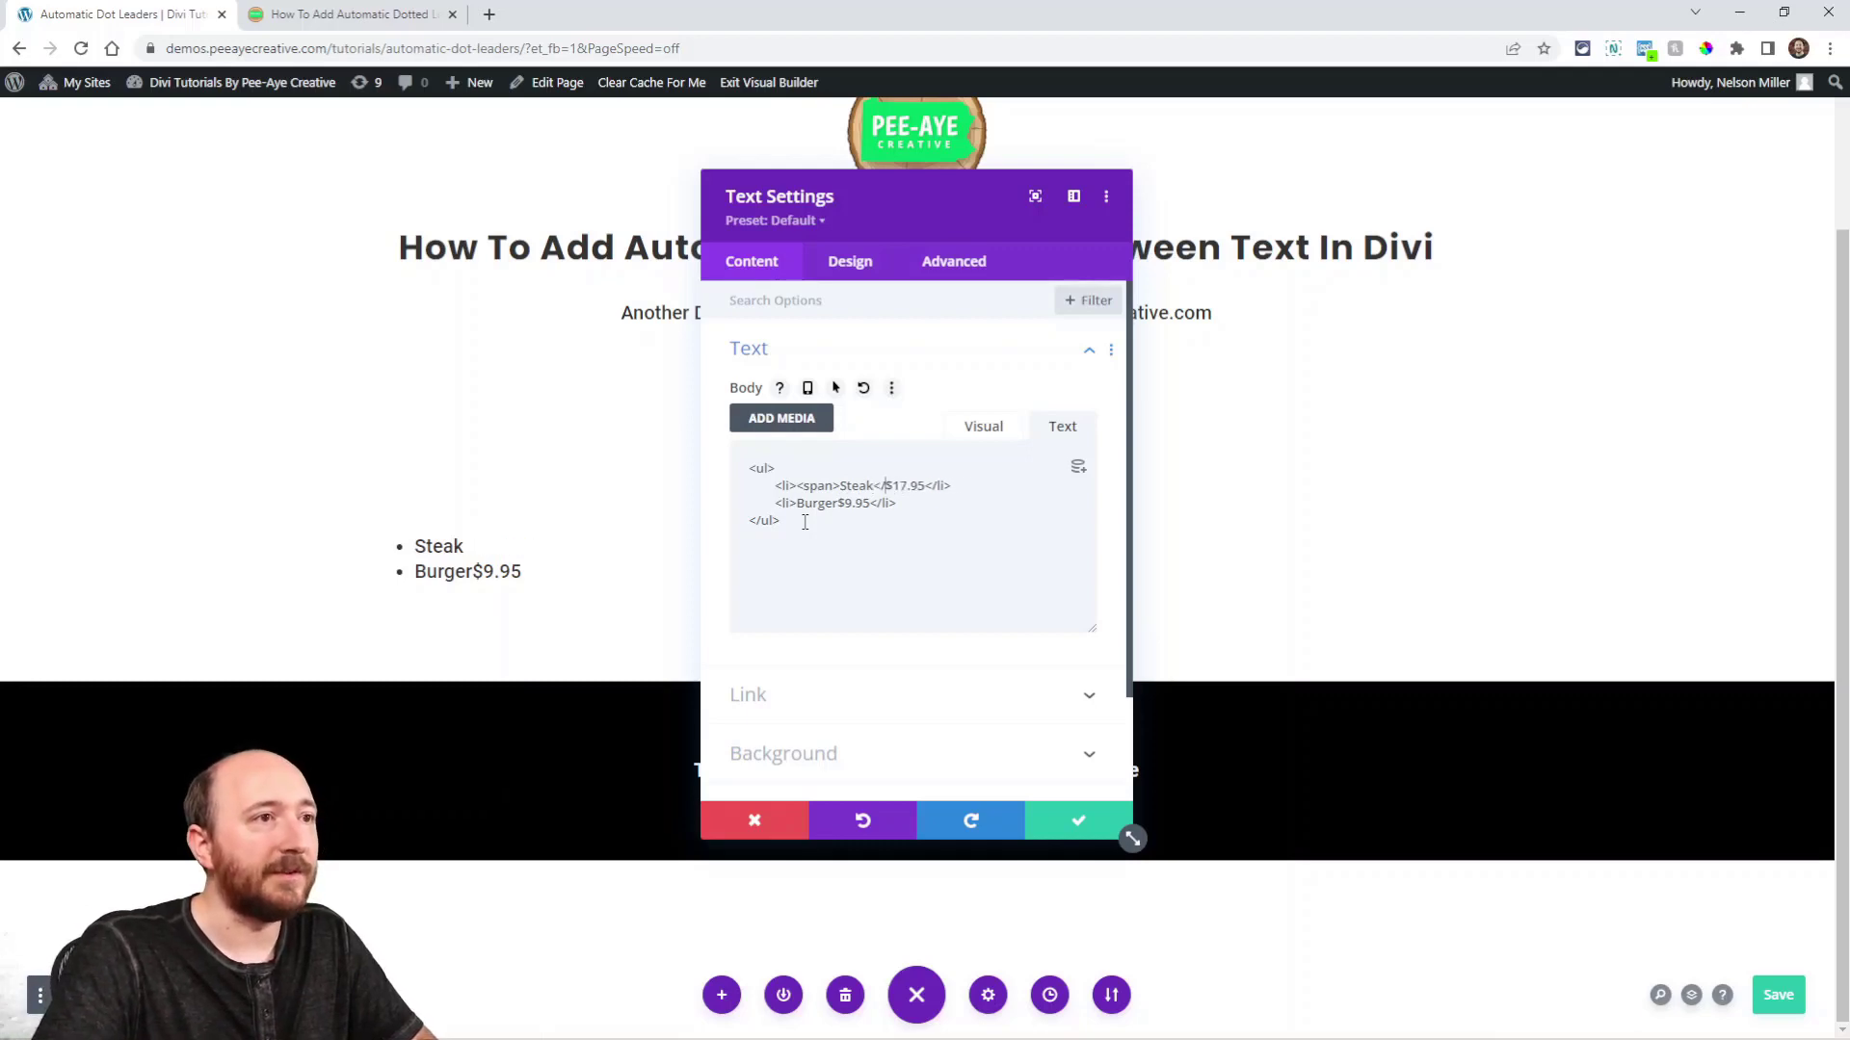
pyautogui.write('span>')
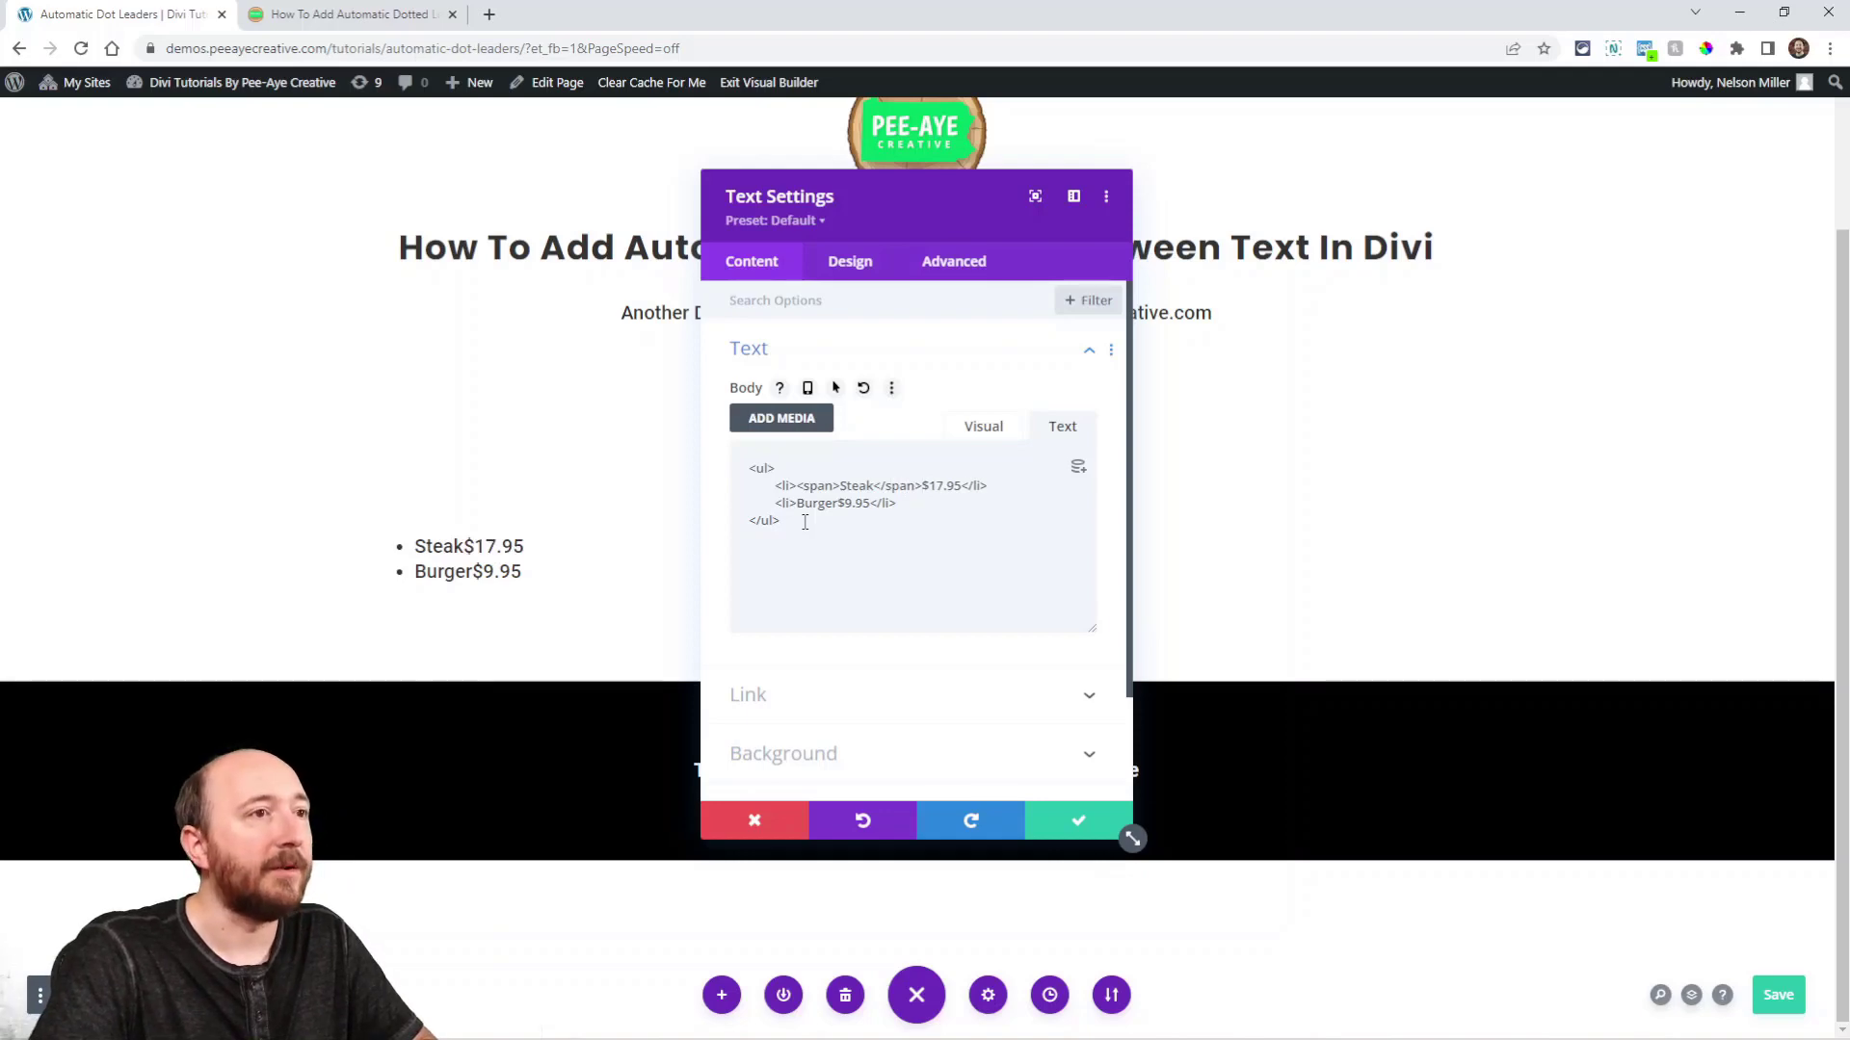
# Wrap the steak price "$17.95" in its own <span> and </span> tags.
pyautogui.write('<span>')
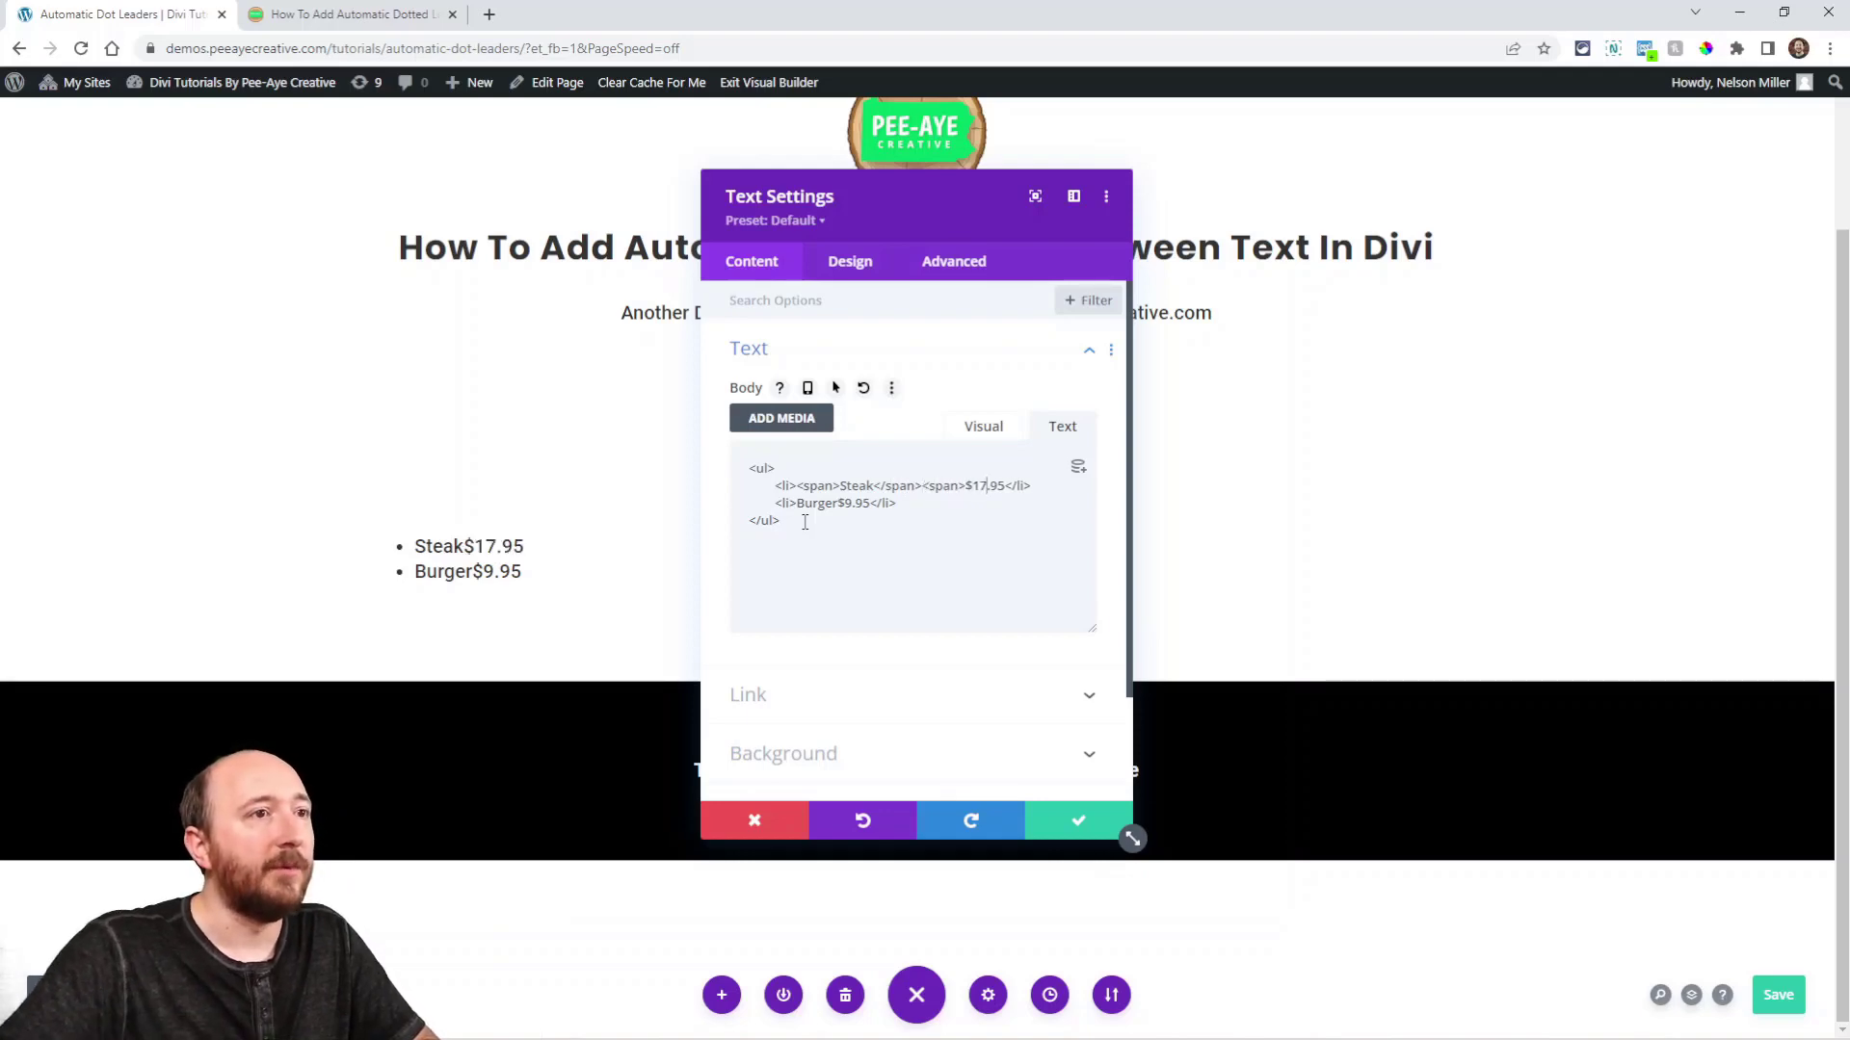
pyautogui.press('Right')
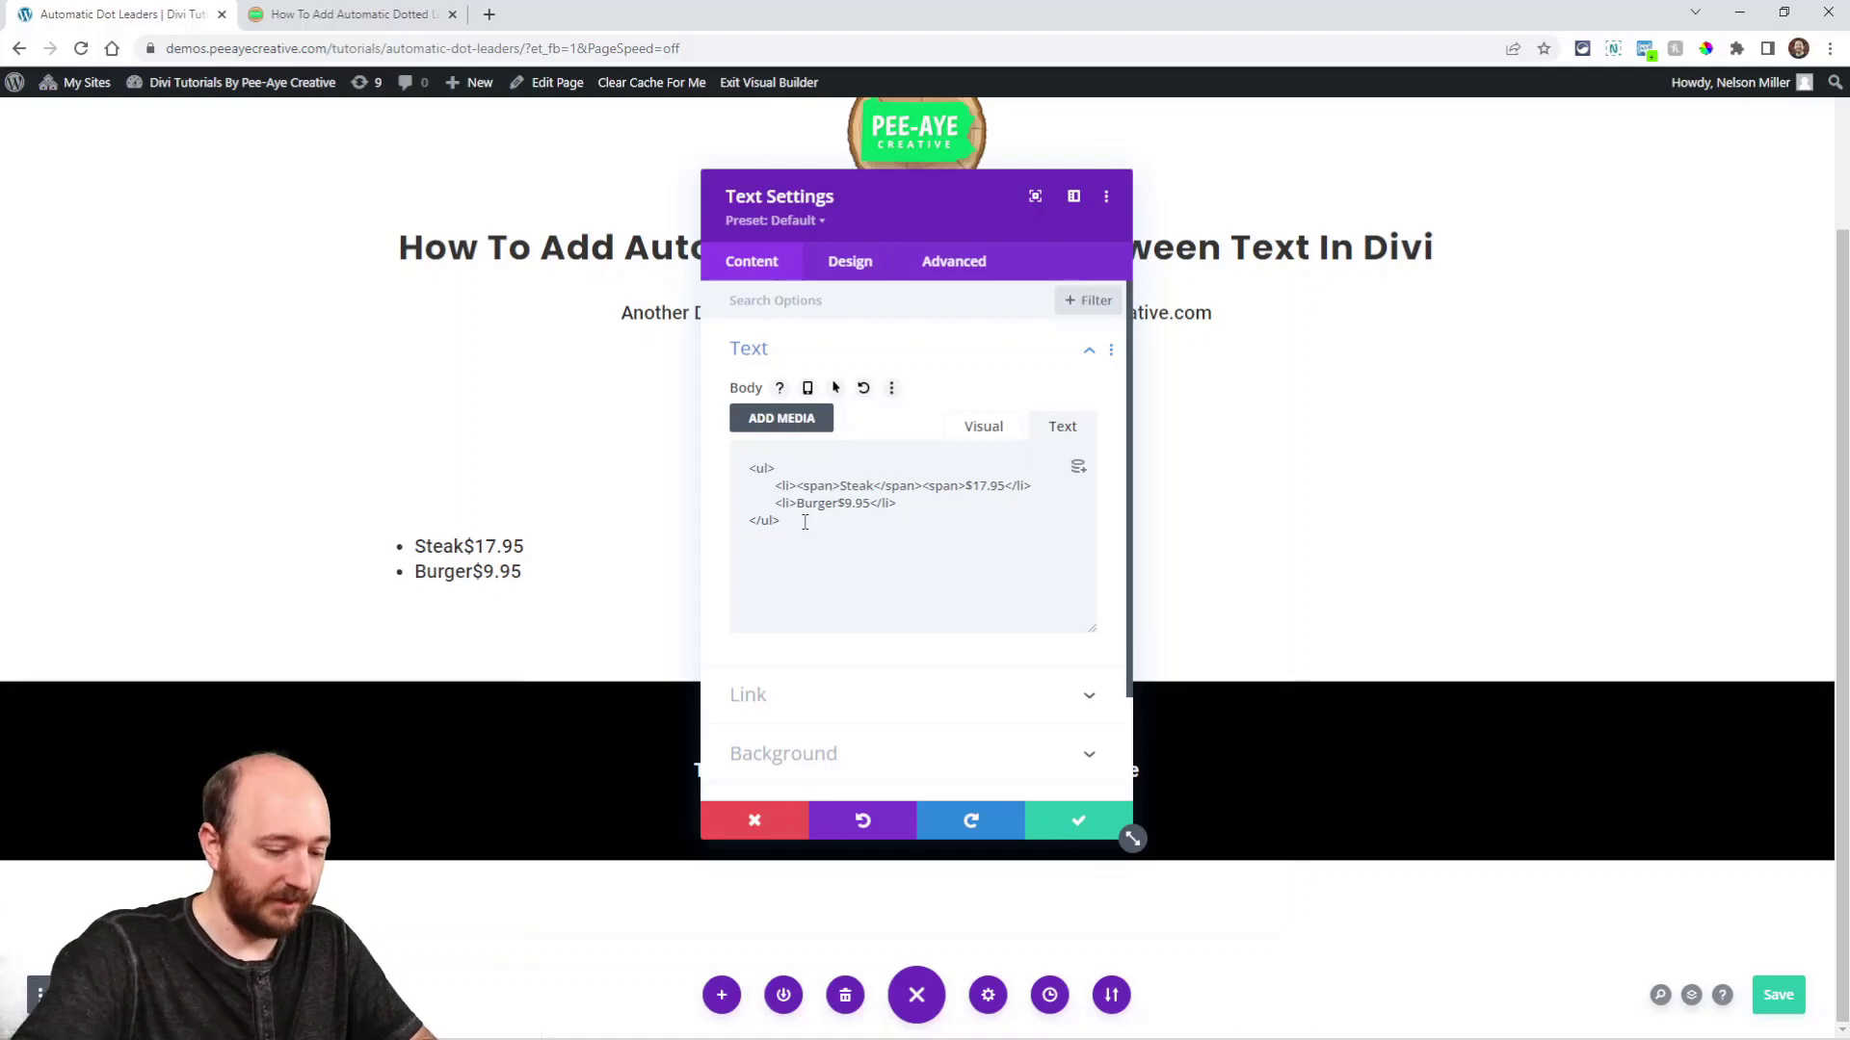
pyautogui.write('</span>')
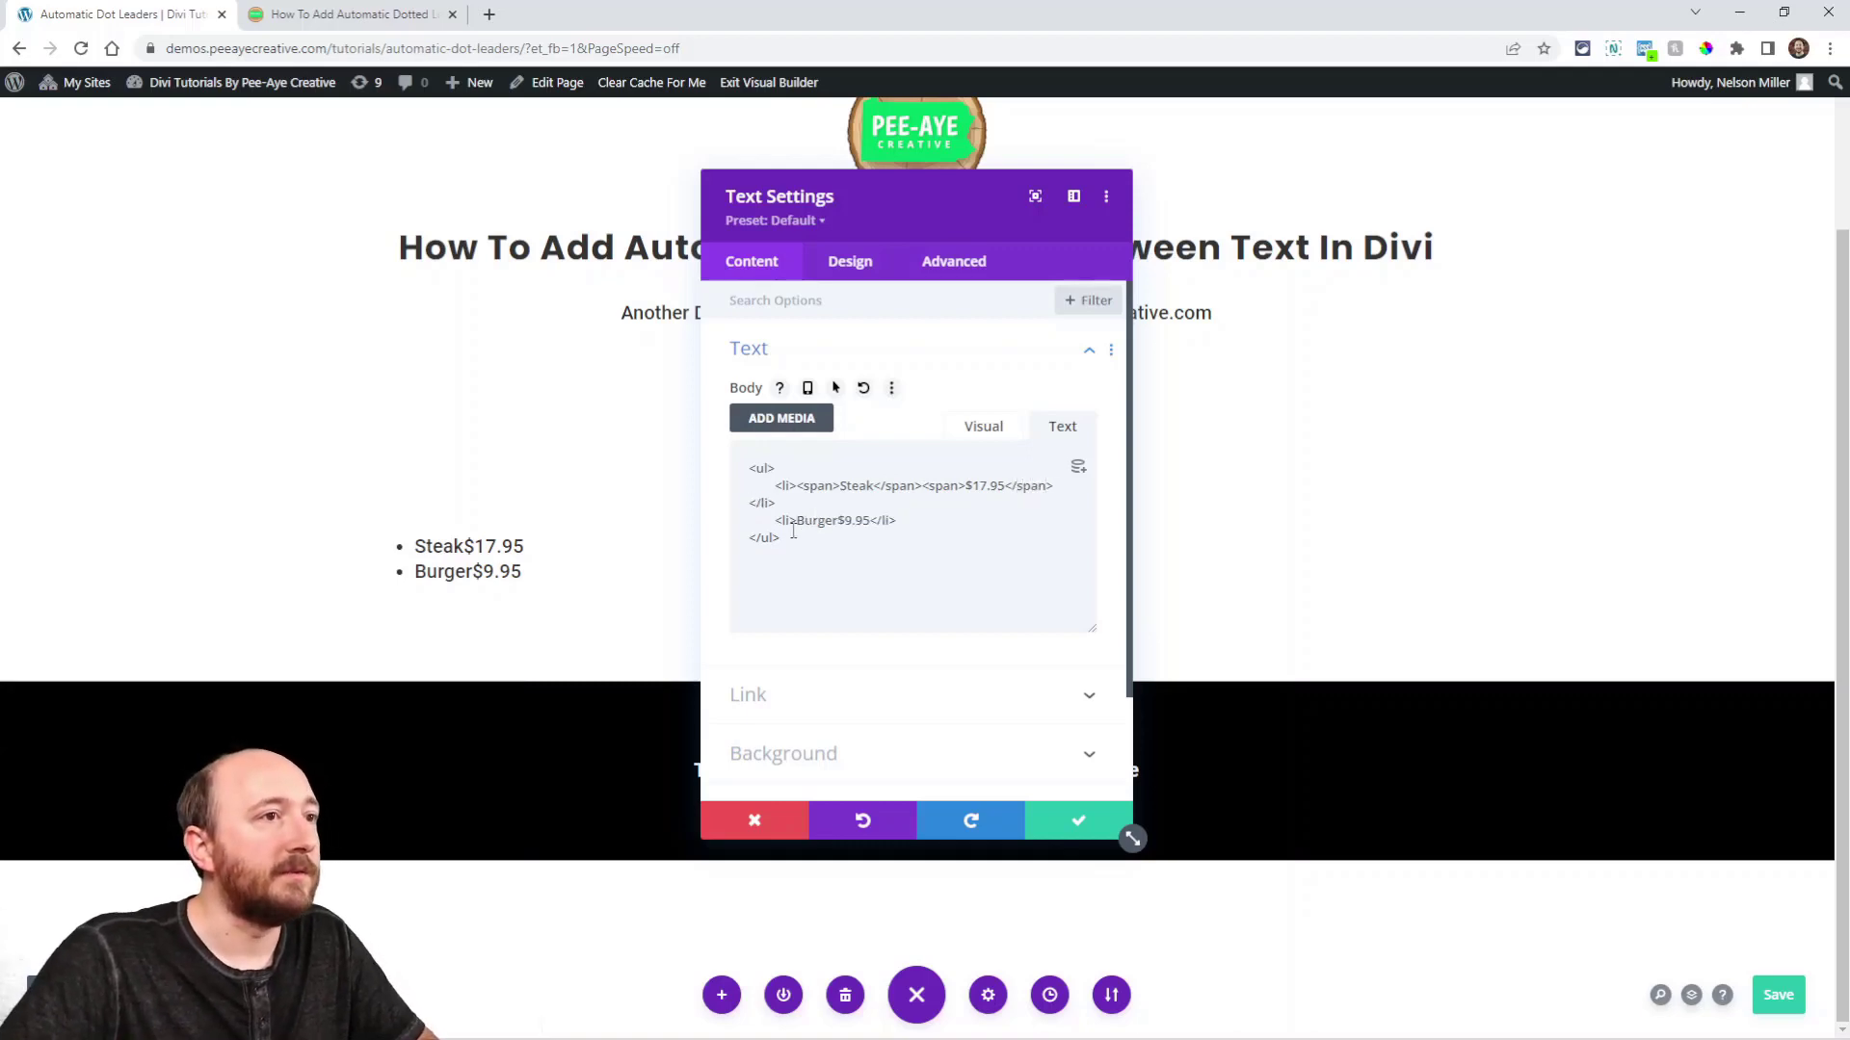
# Wrap "Burger" and "$9.95" in separate span tags, and move and widen the Text Settings dialog to fit each list item on one line.
pyautogui.click(795, 525)
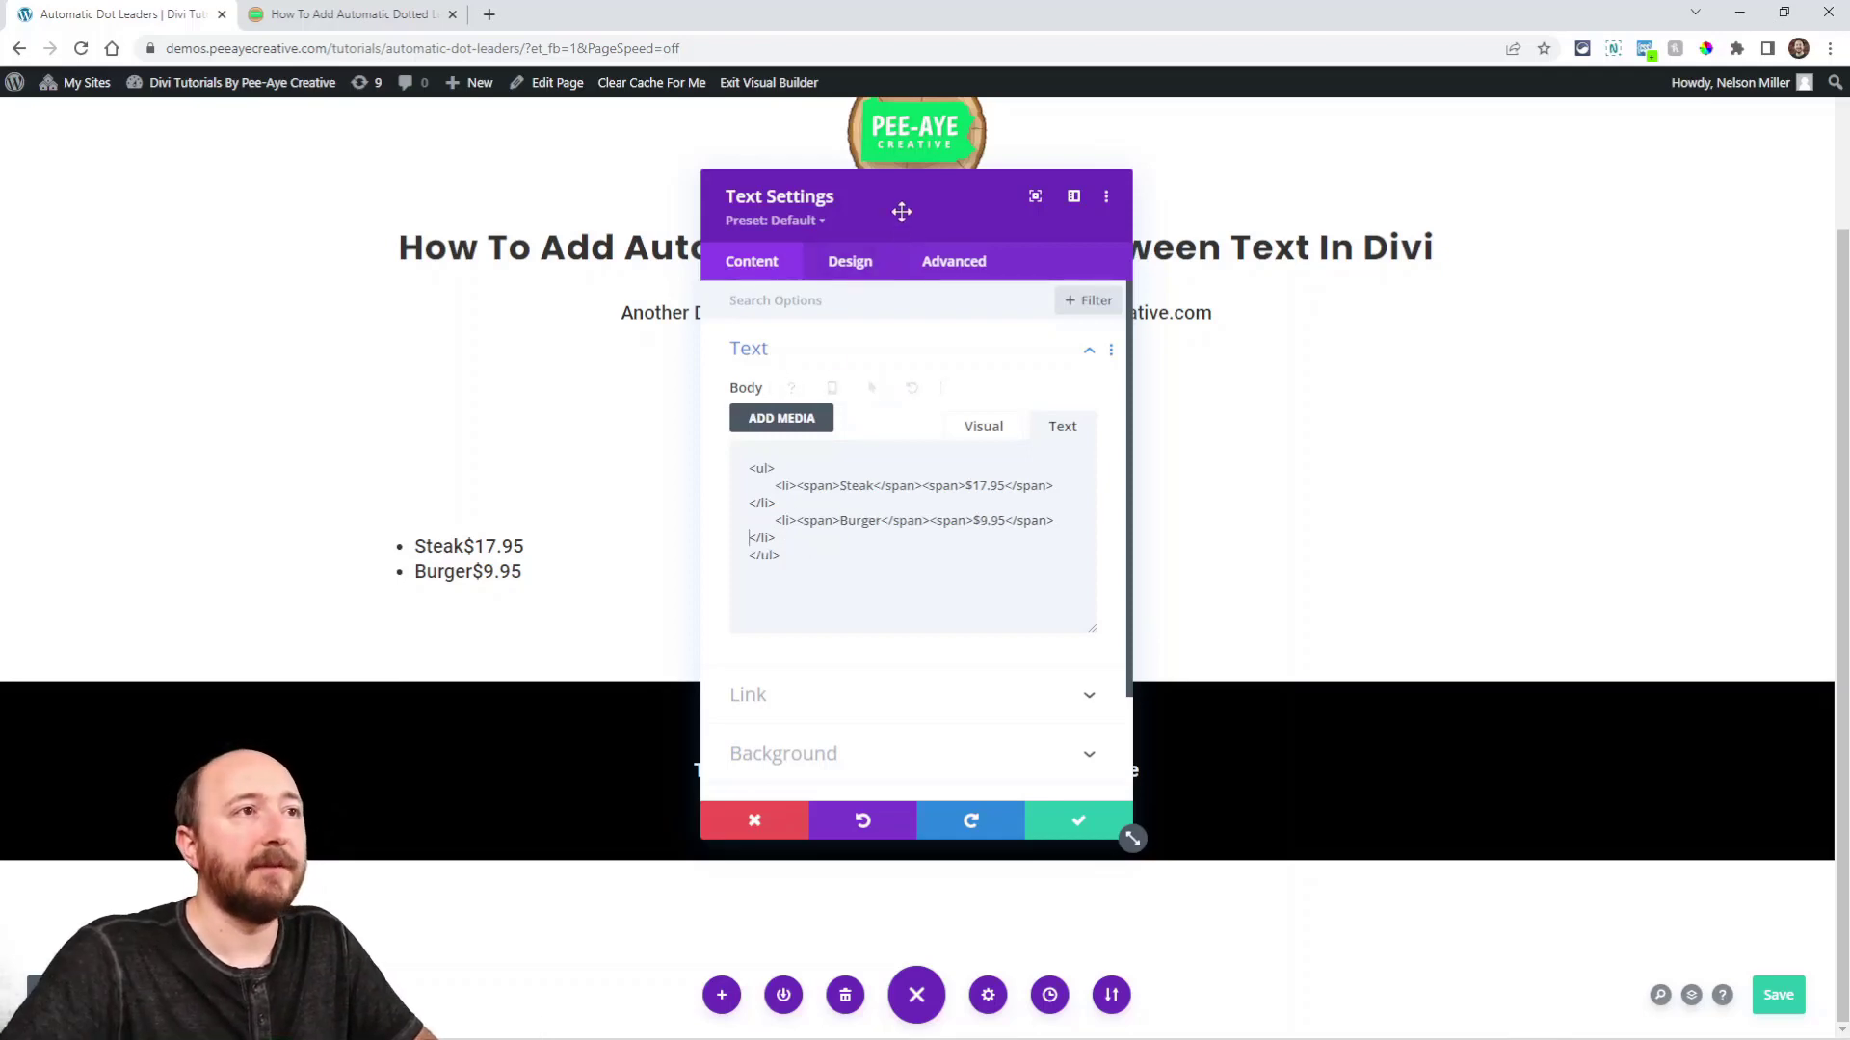
pyautogui.moveTo(901, 212); pyautogui.dragTo(1035, 265)
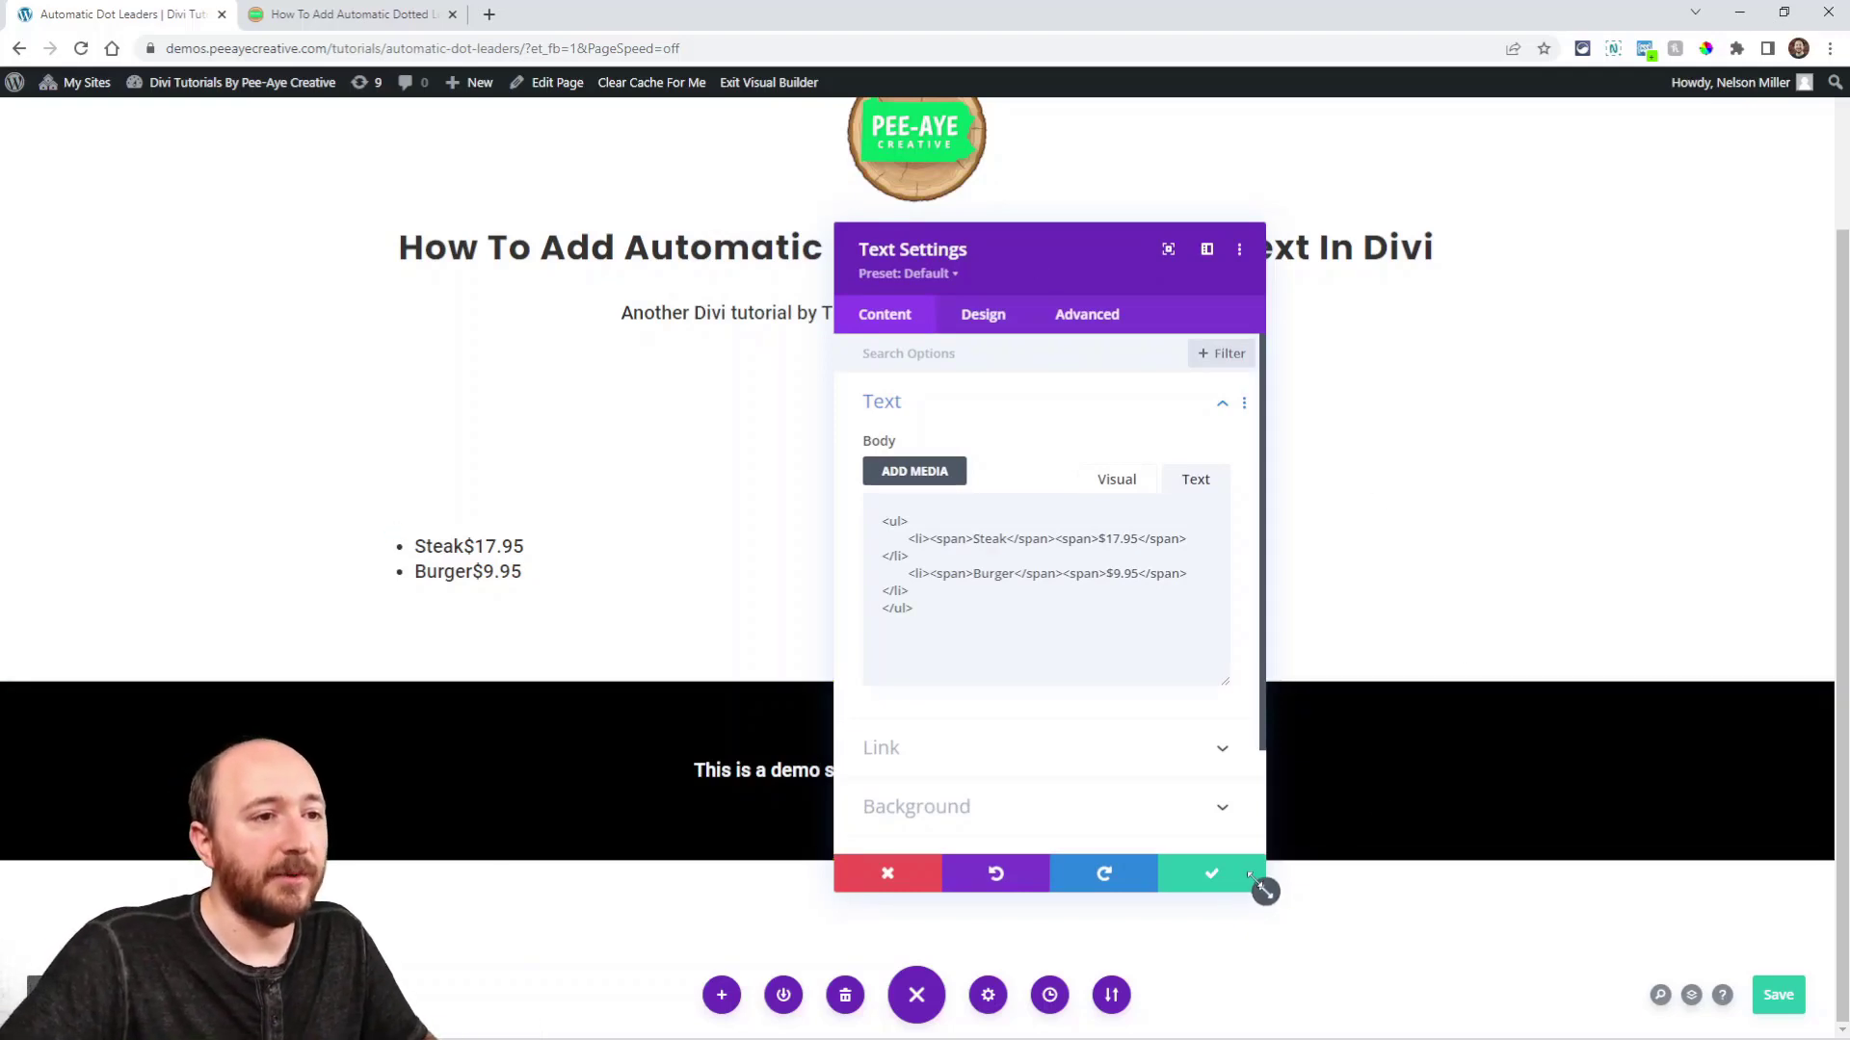
pyautogui.moveTo(1263, 888); pyautogui.dragTo(1344, 872)
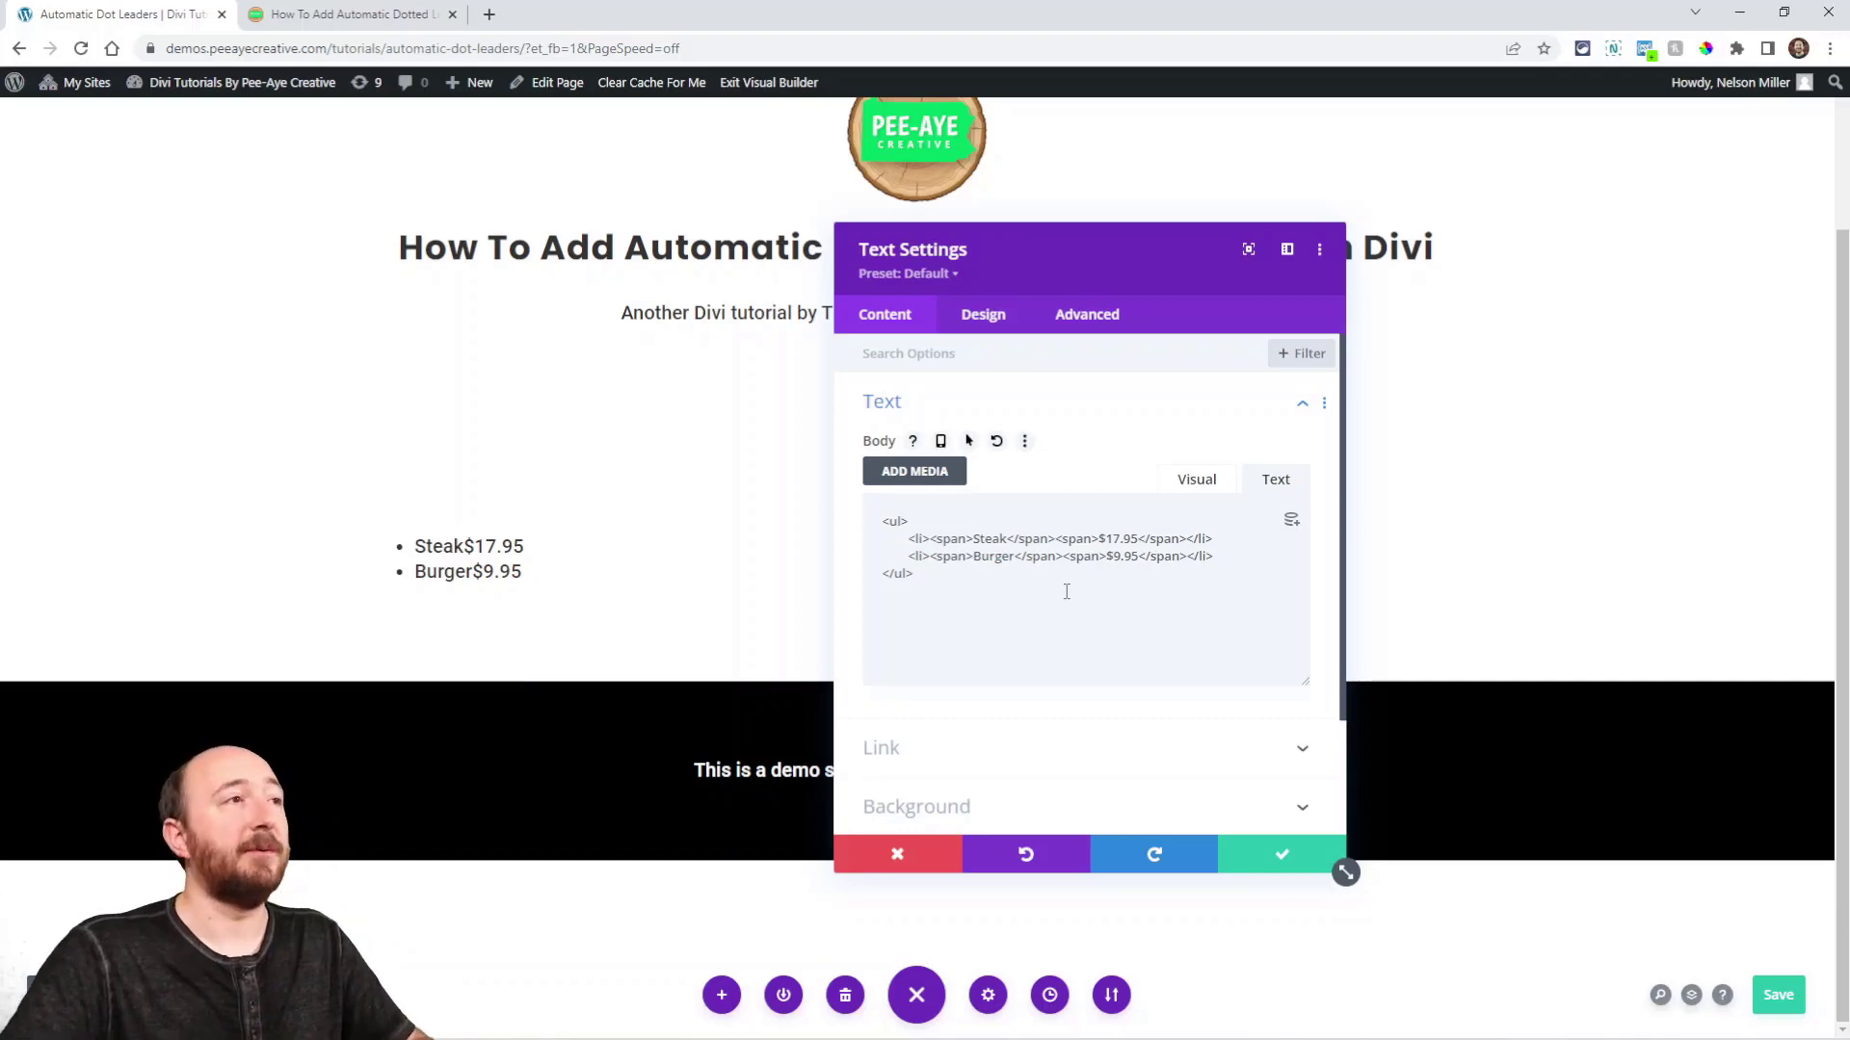
# Examine the tutorial article's instructions for adding the class "pa-dot-leaders" to the opening ul tag.
pyautogui.click(346, 13)
pyautogui.scroll(-4, 771, 433)
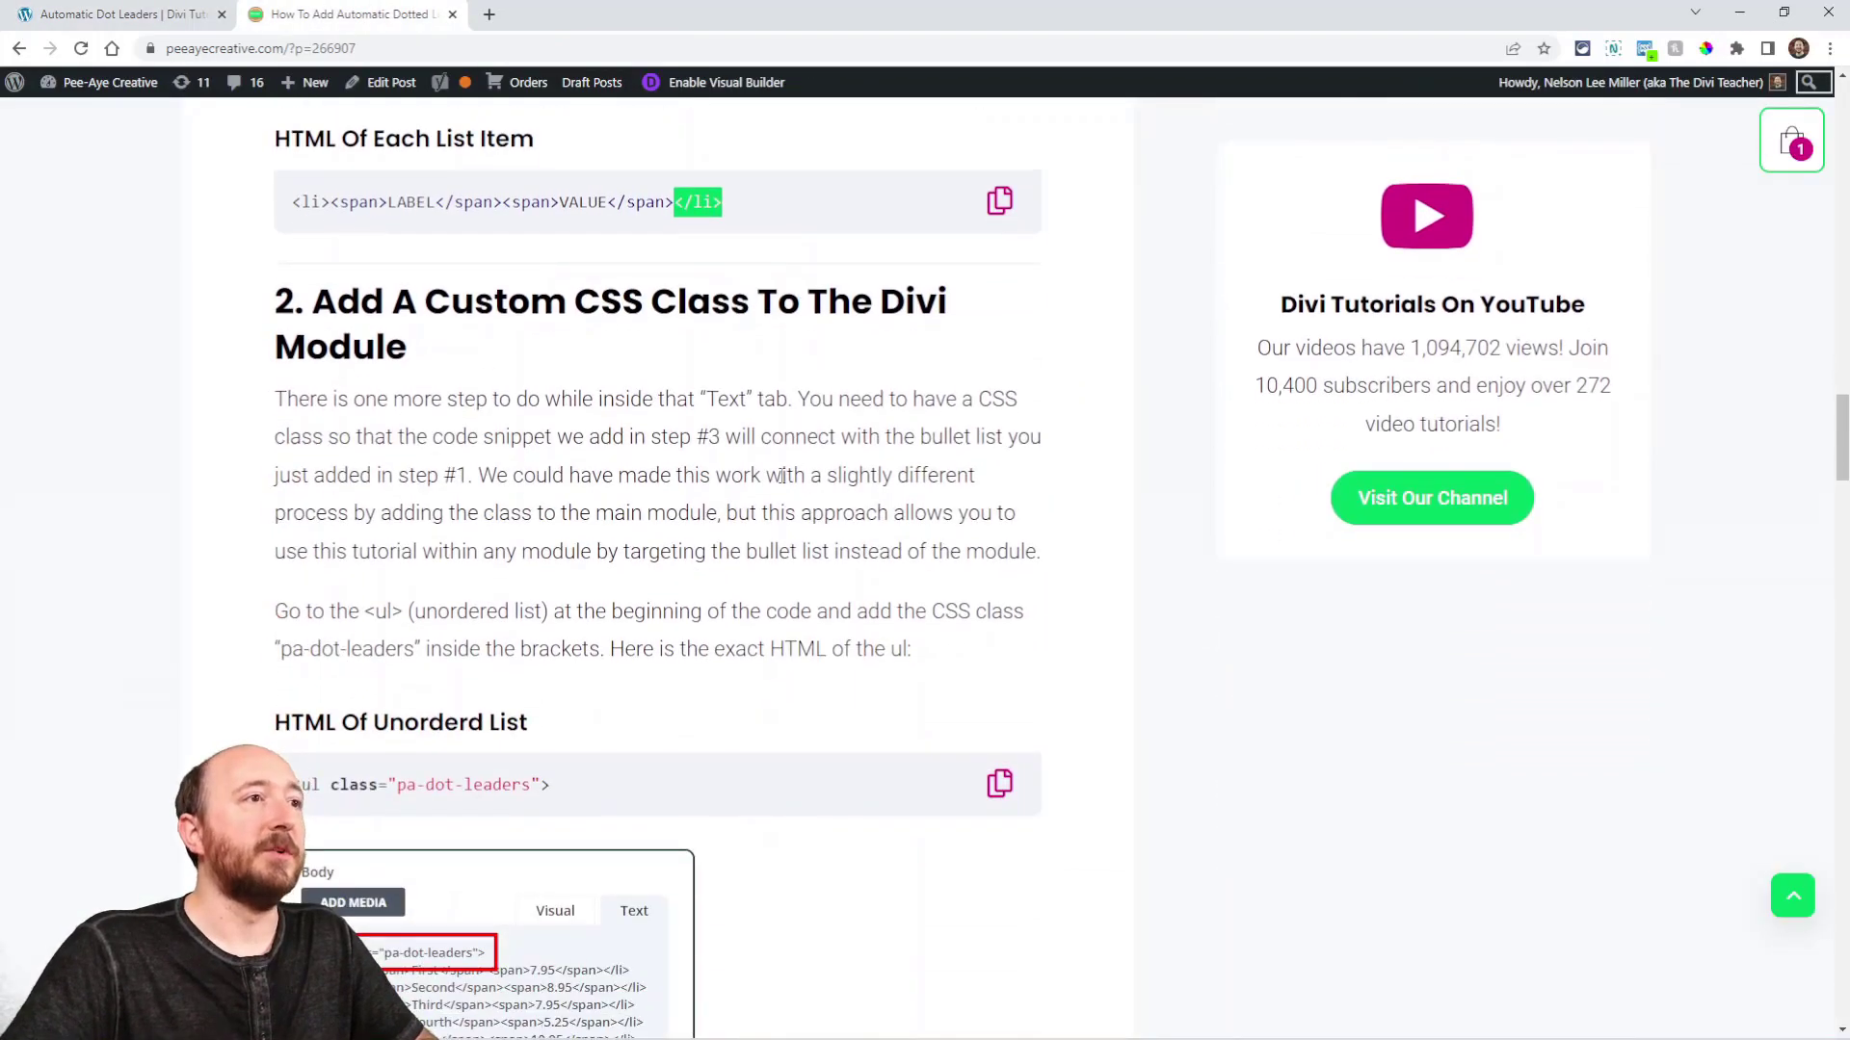
pyautogui.scroll(-2, 782, 476)
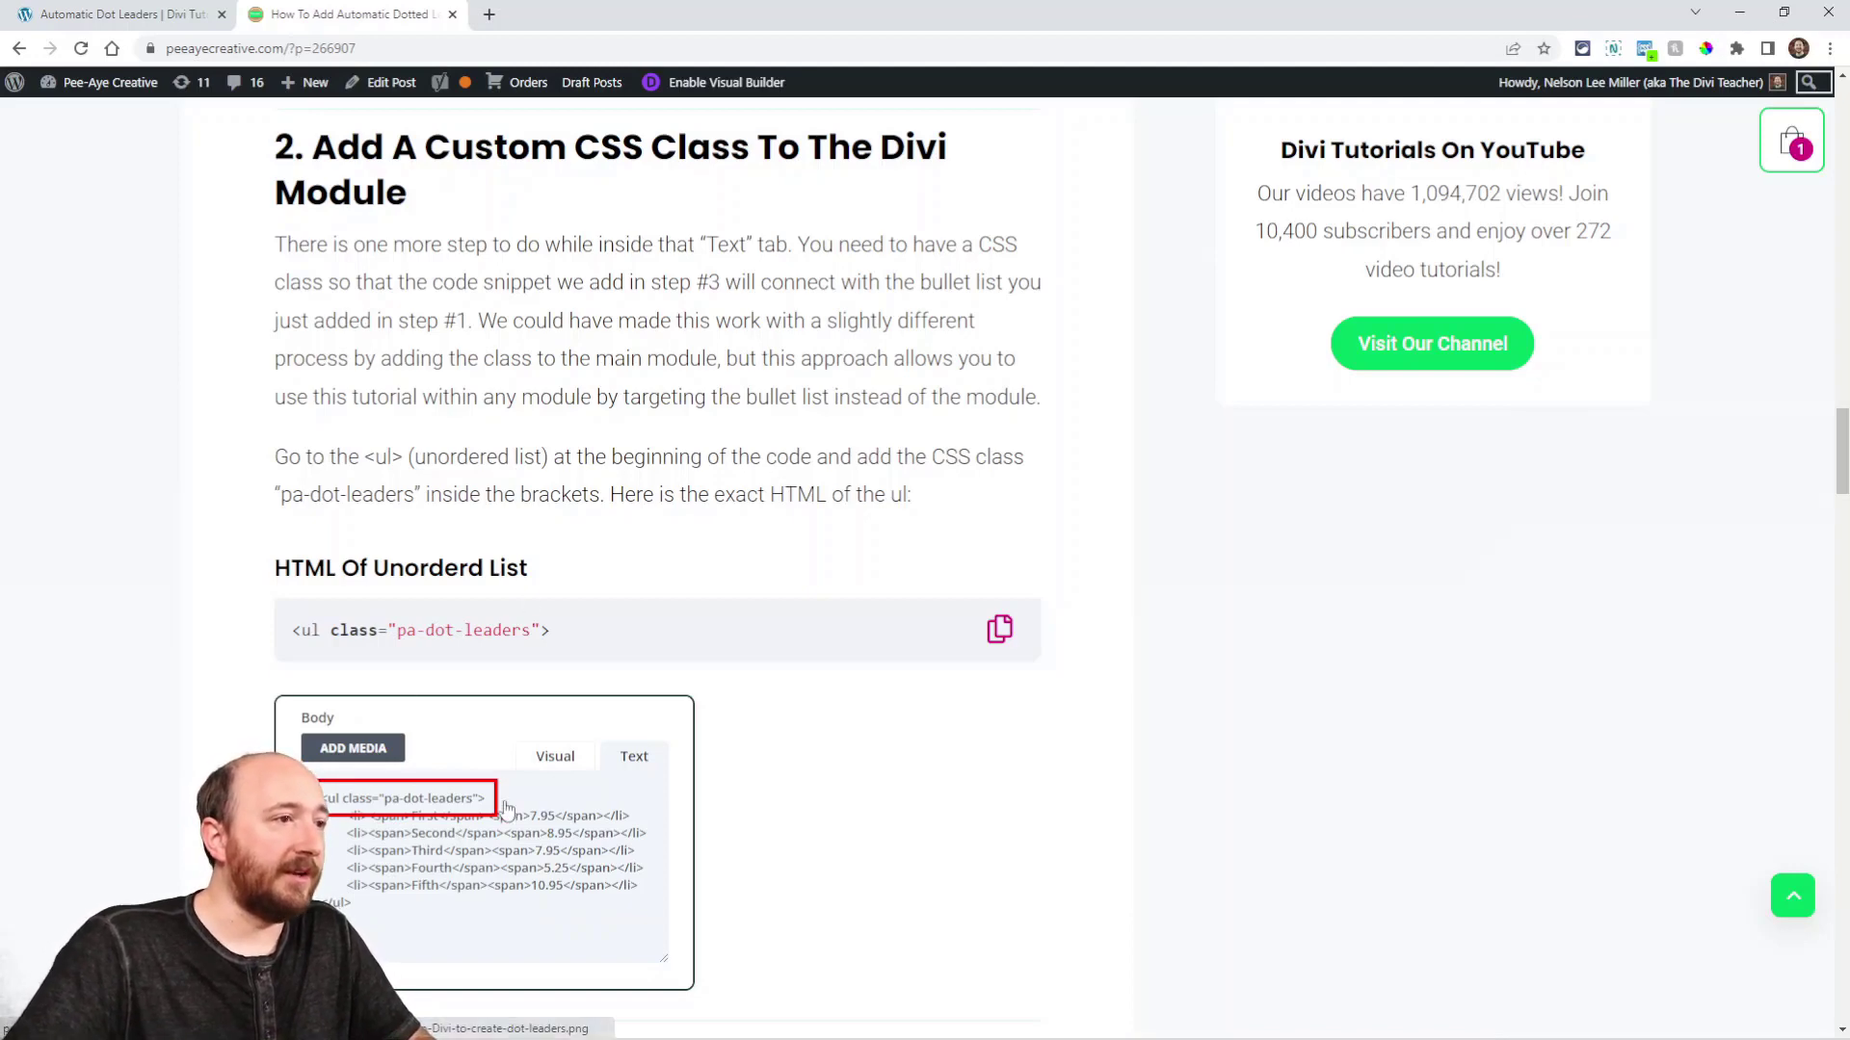
pyautogui.scroll(-3, 508, 807)
pyautogui.scroll(-3, 508, 807)
pyautogui.scroll(2, 453, 433)
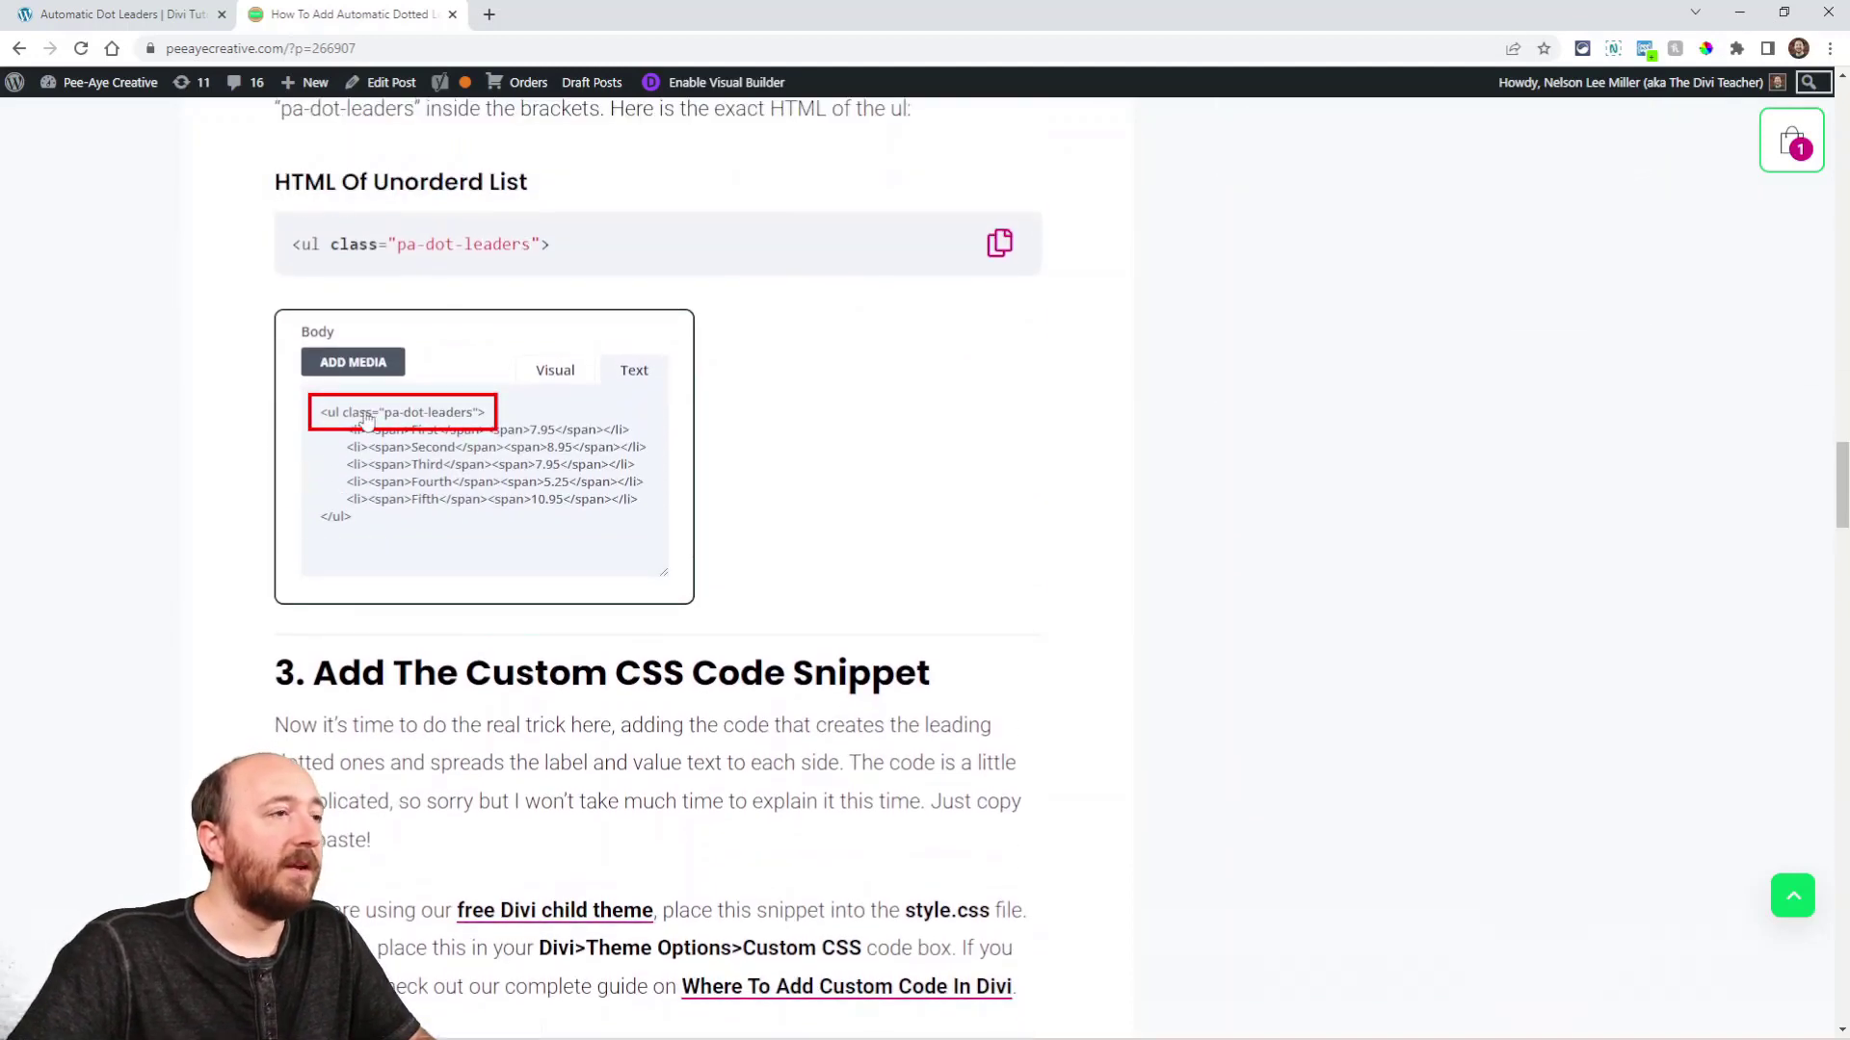
# Copy the attribute class="pa-dot-leaders" from the article's unordered list HTML snippet.
pyautogui.scroll(1, 443, 420)
pyautogui.tripleClick(424, 321)
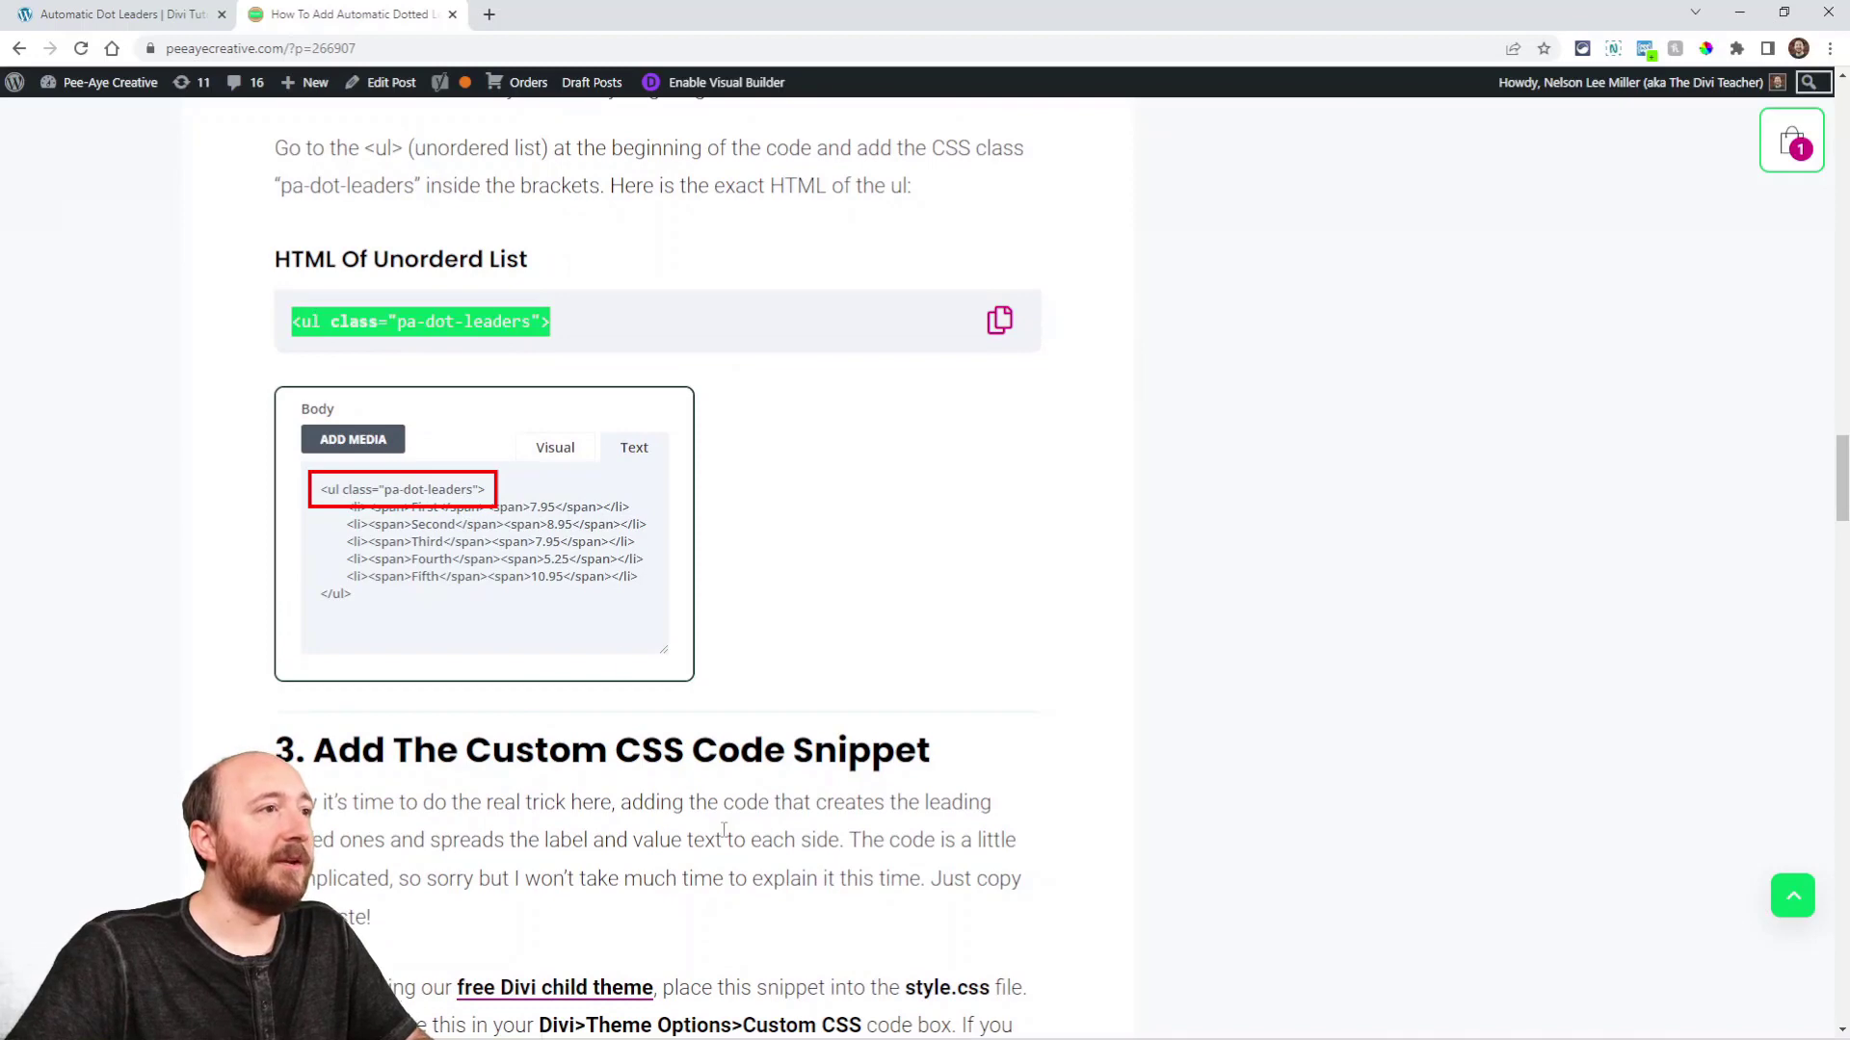
pyautogui.click(558, 599)
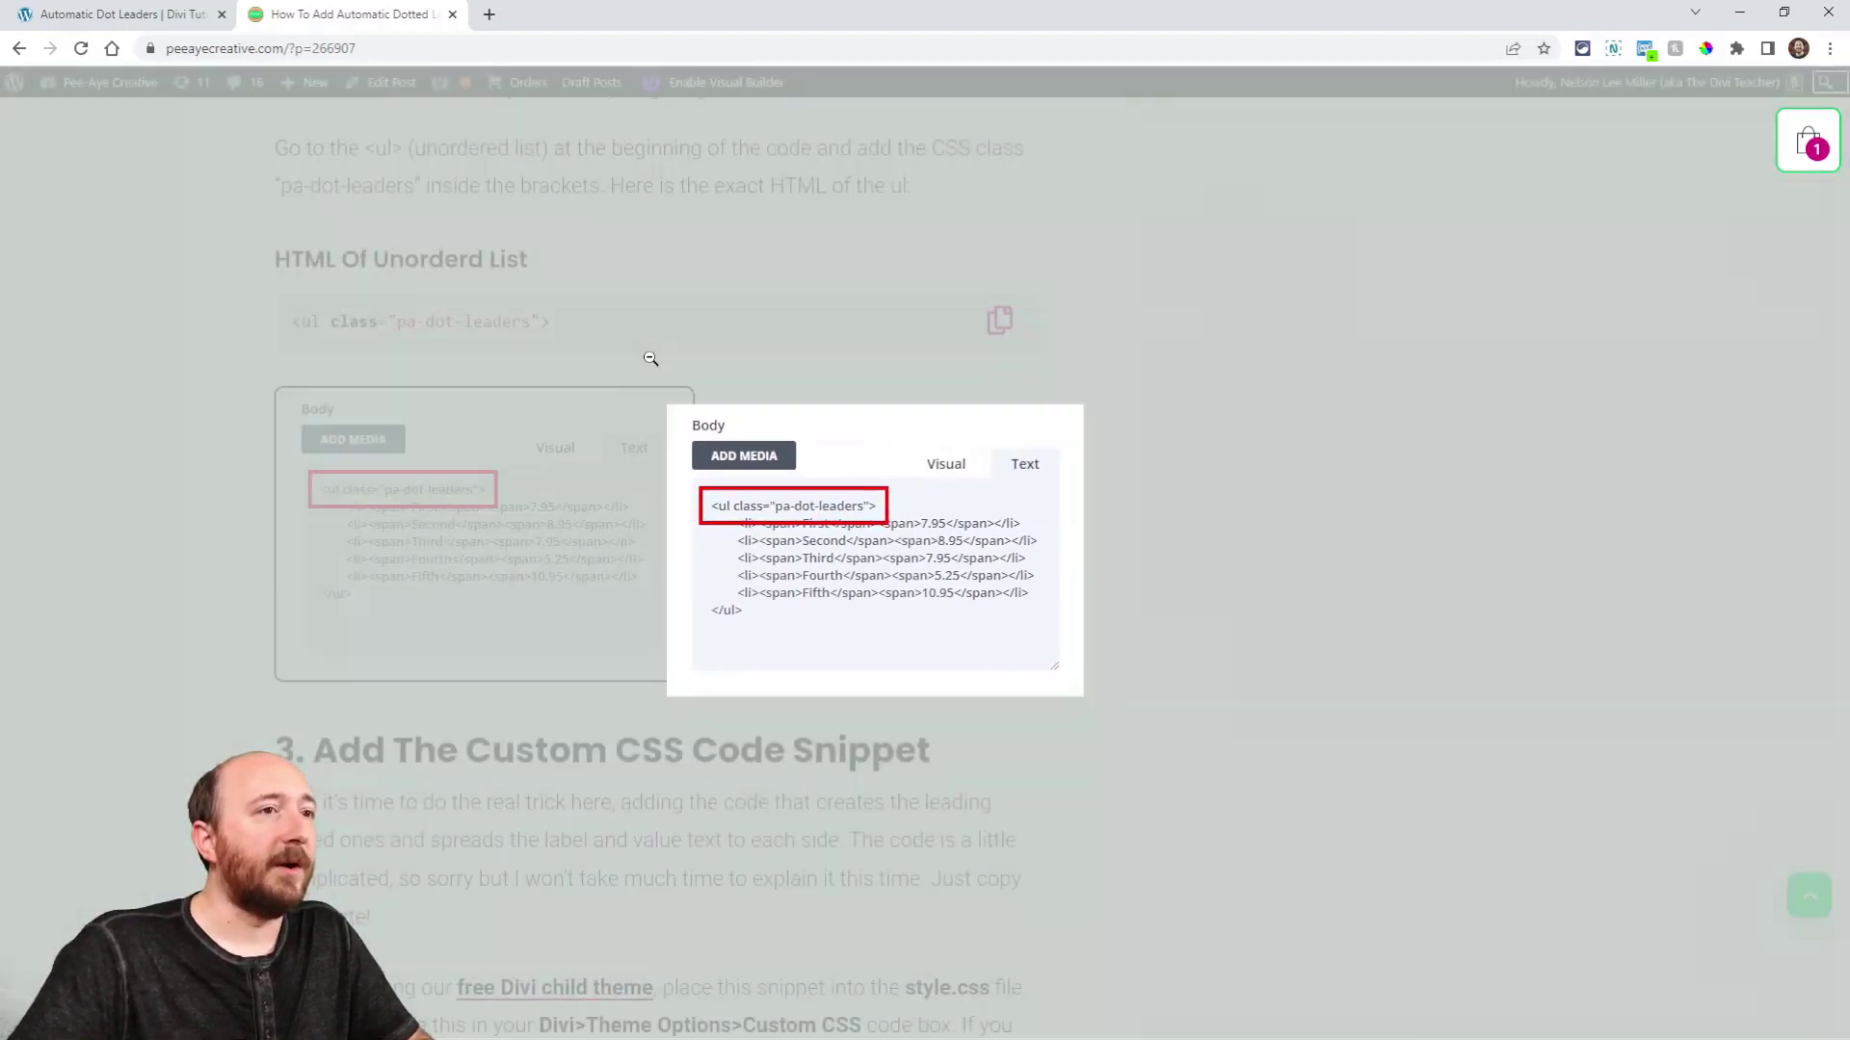
pyautogui.click(650, 359)
pyautogui.moveTo(329, 322); pyautogui.dragTo(543, 321)
pyautogui.hotkey('ctrl', 'c')
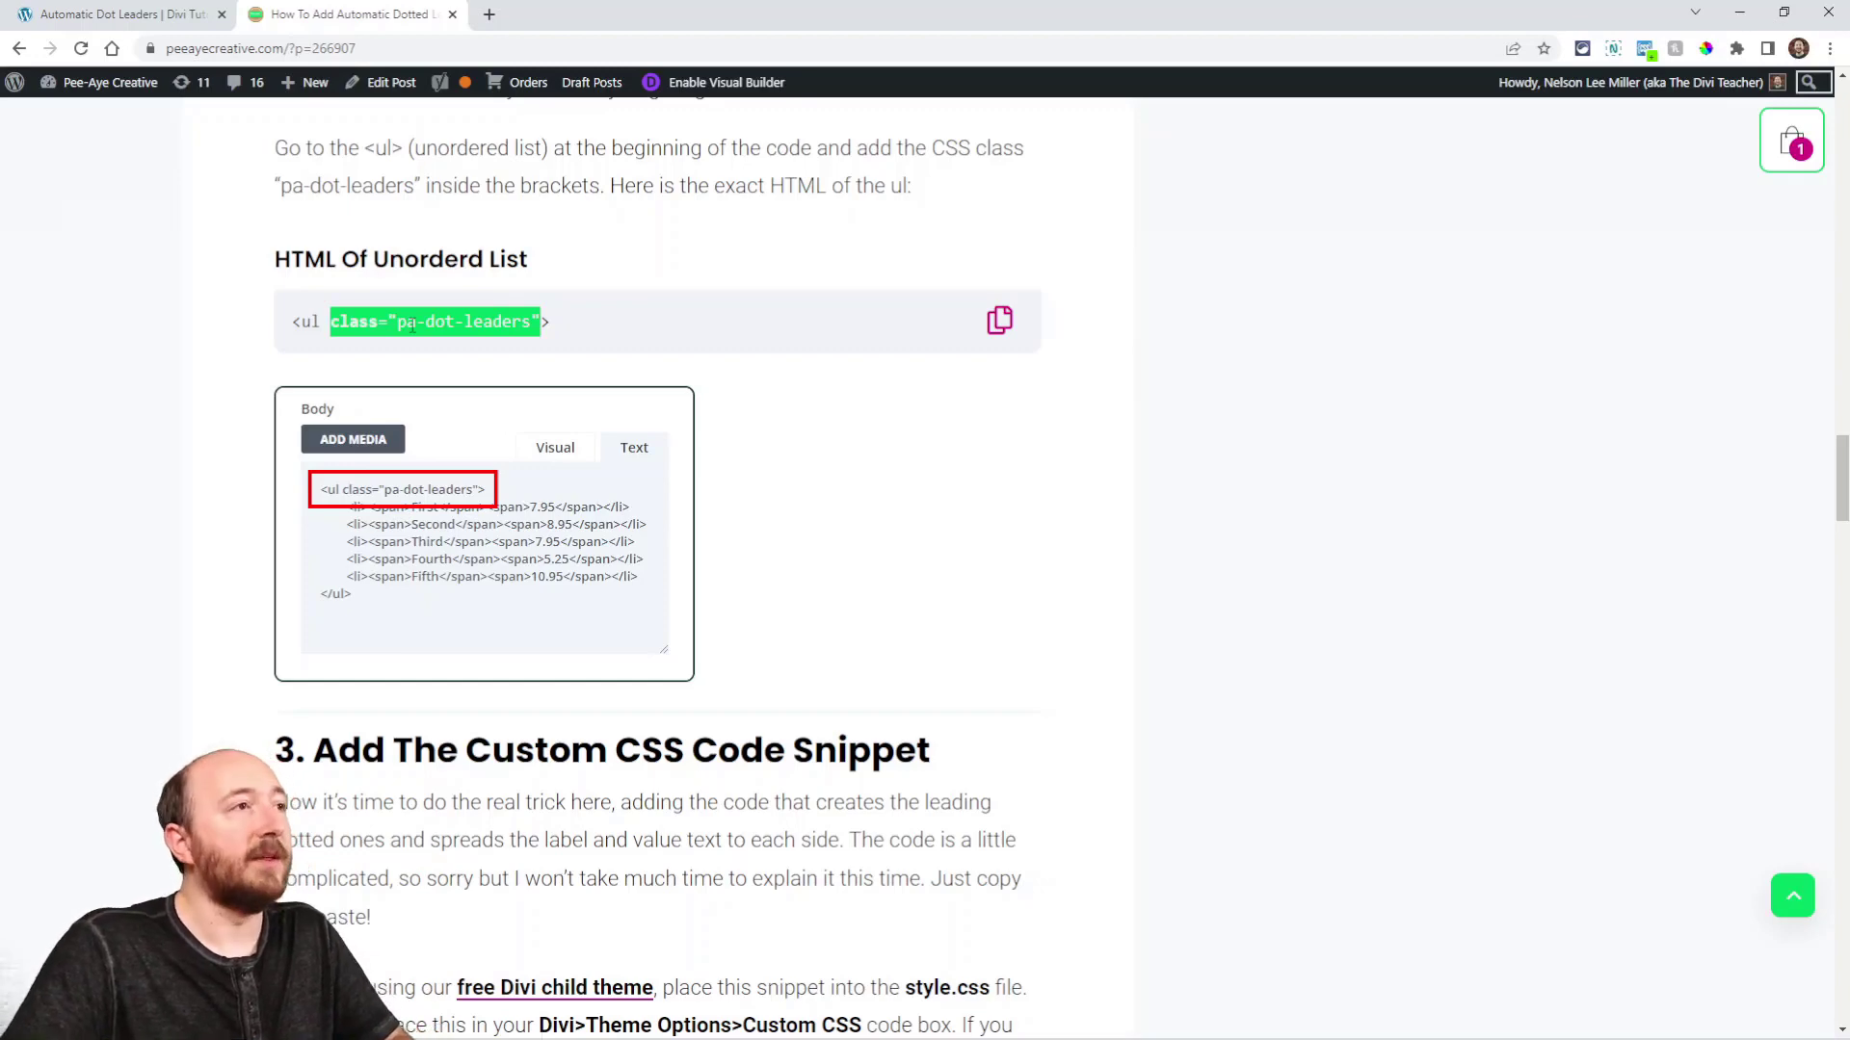
# Back on the Divi demo page, paste class="pa-dot-leaders" inside the opening ul tag and save.
pyautogui.click(143, 16)
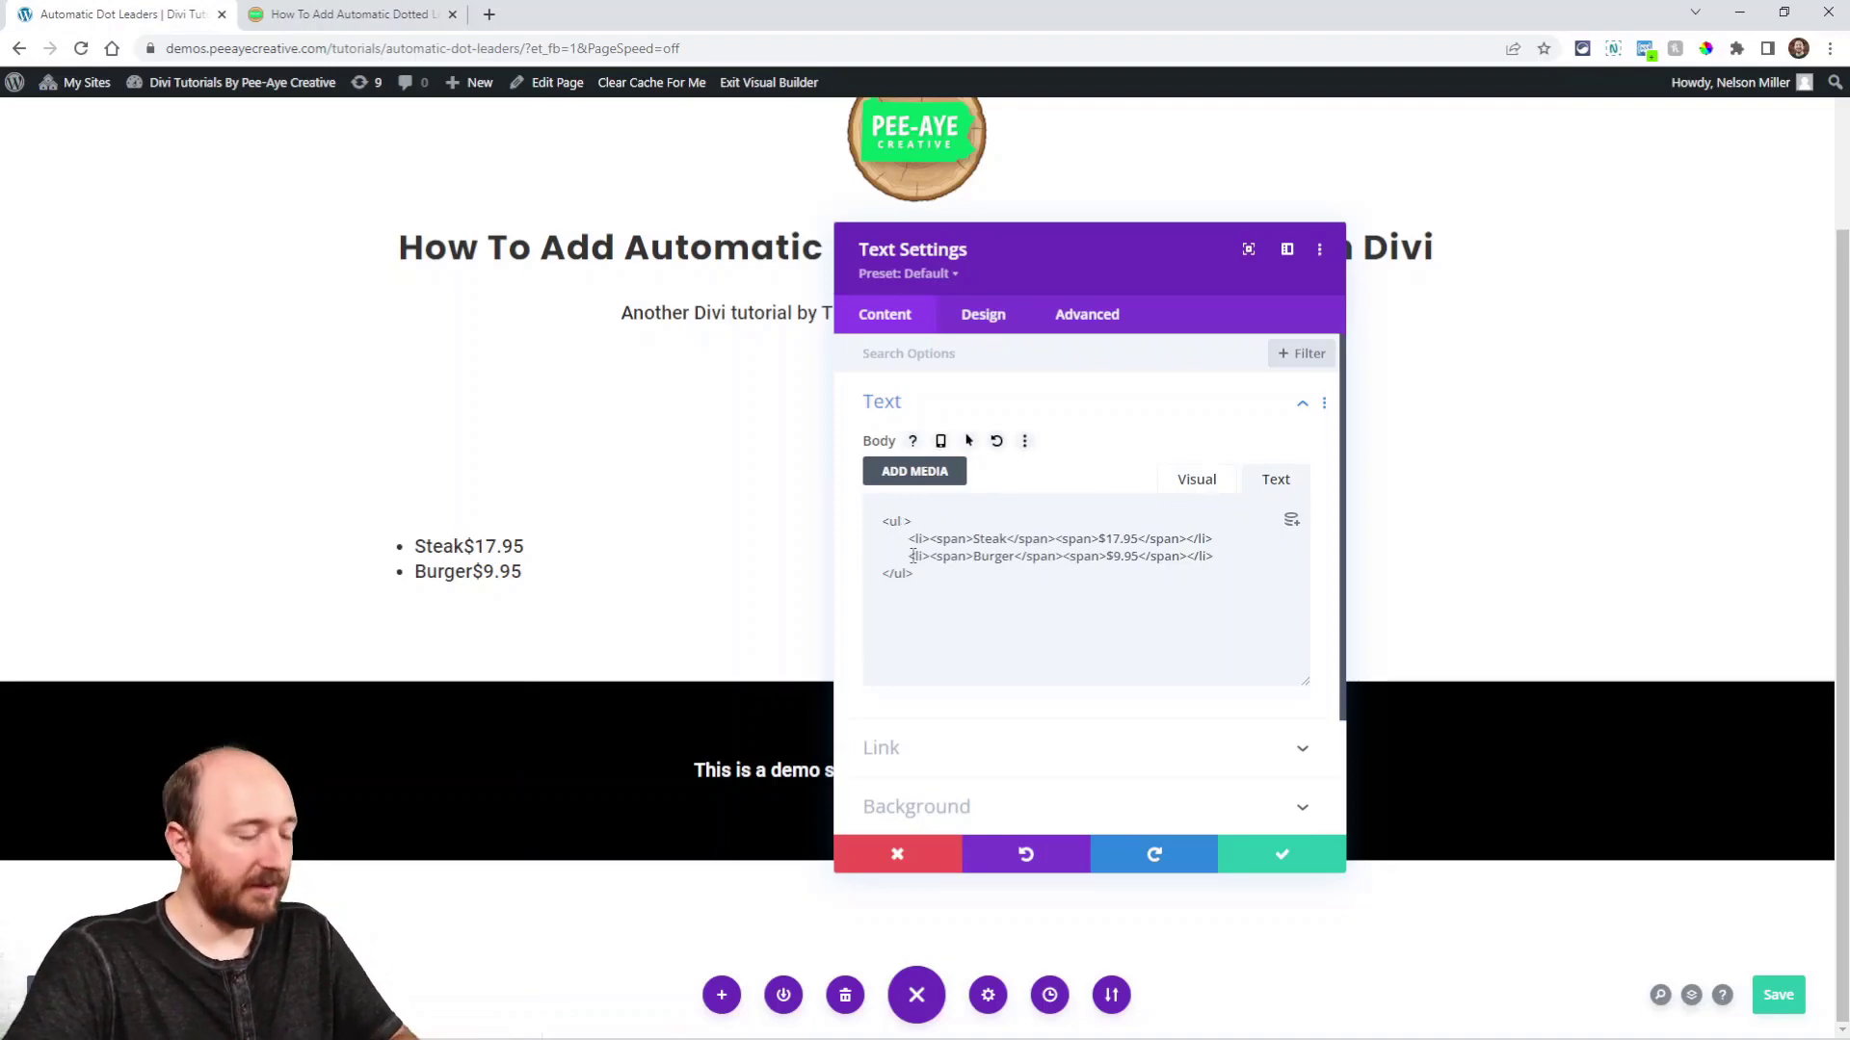
pyautogui.hotkey('ctrl', 'v')
pyautogui.hotkey('ctrl', 's')
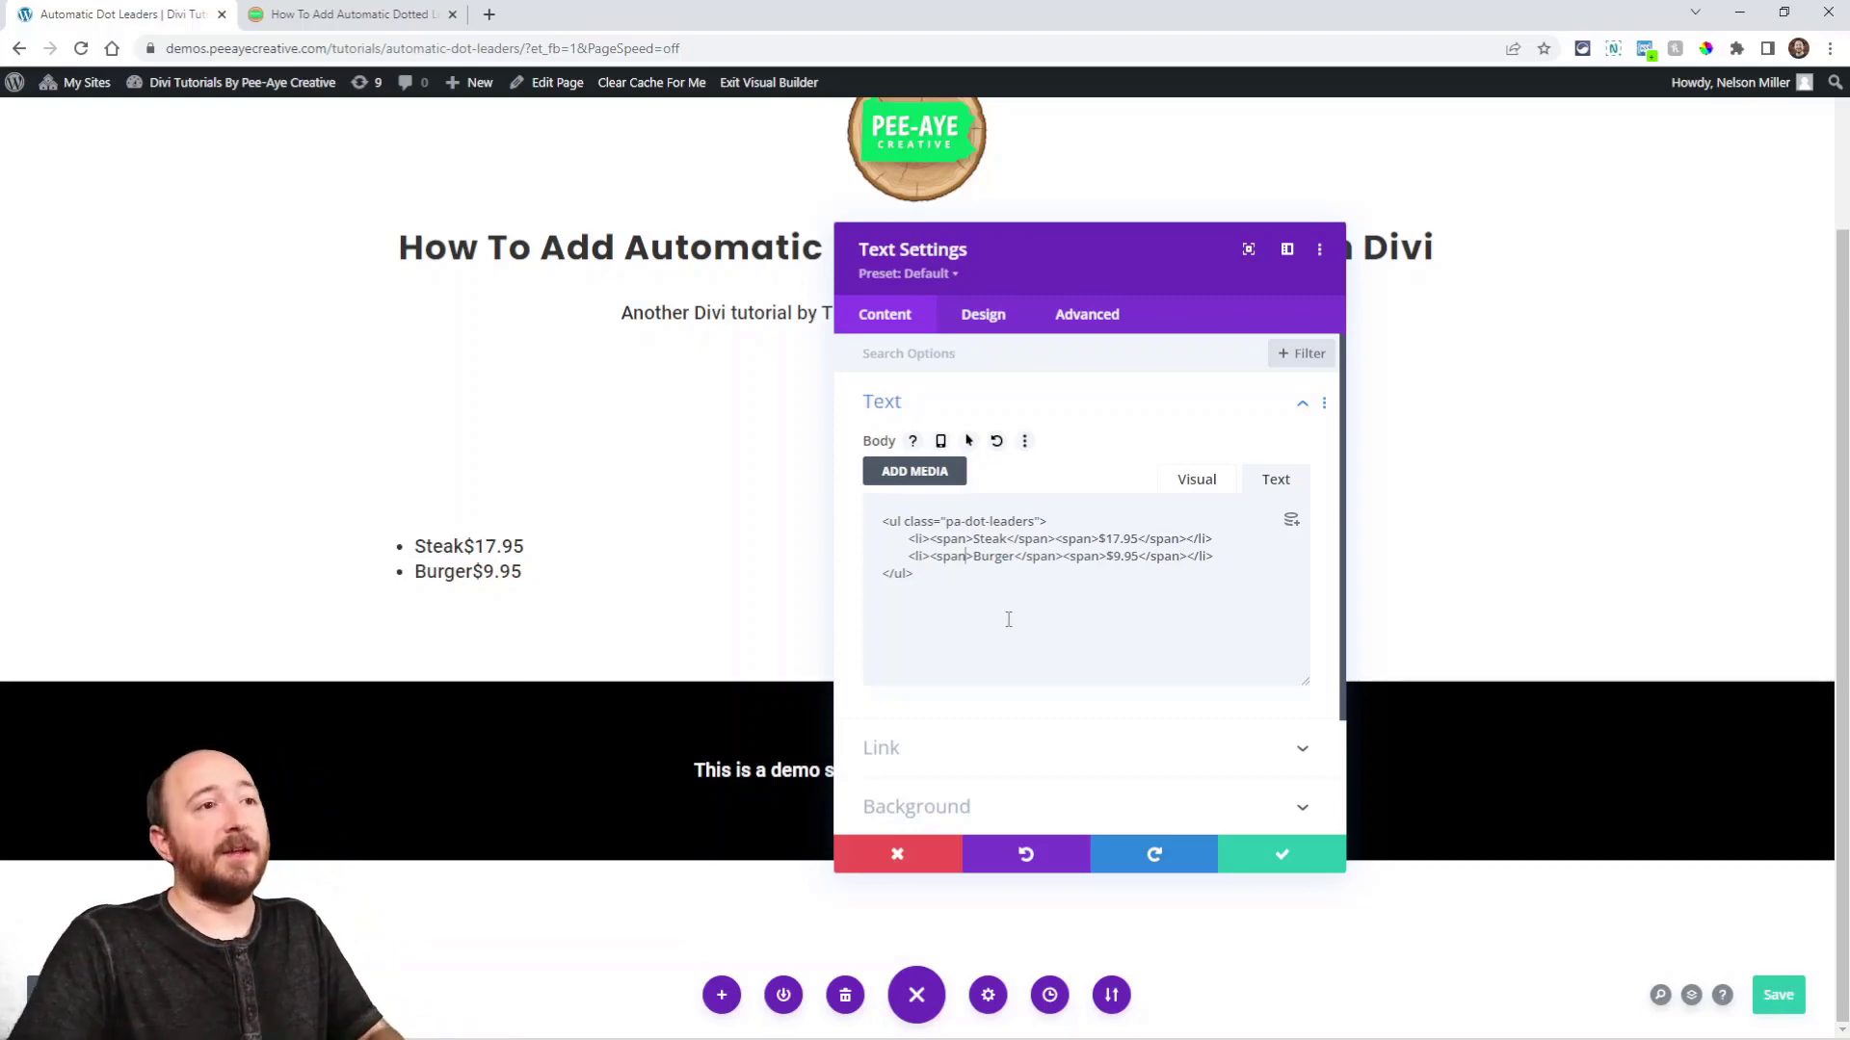
# Compare the text module's own CSS Class setting with the class placed on the ul tag in the body HTML.
pyautogui.click(1082, 312)
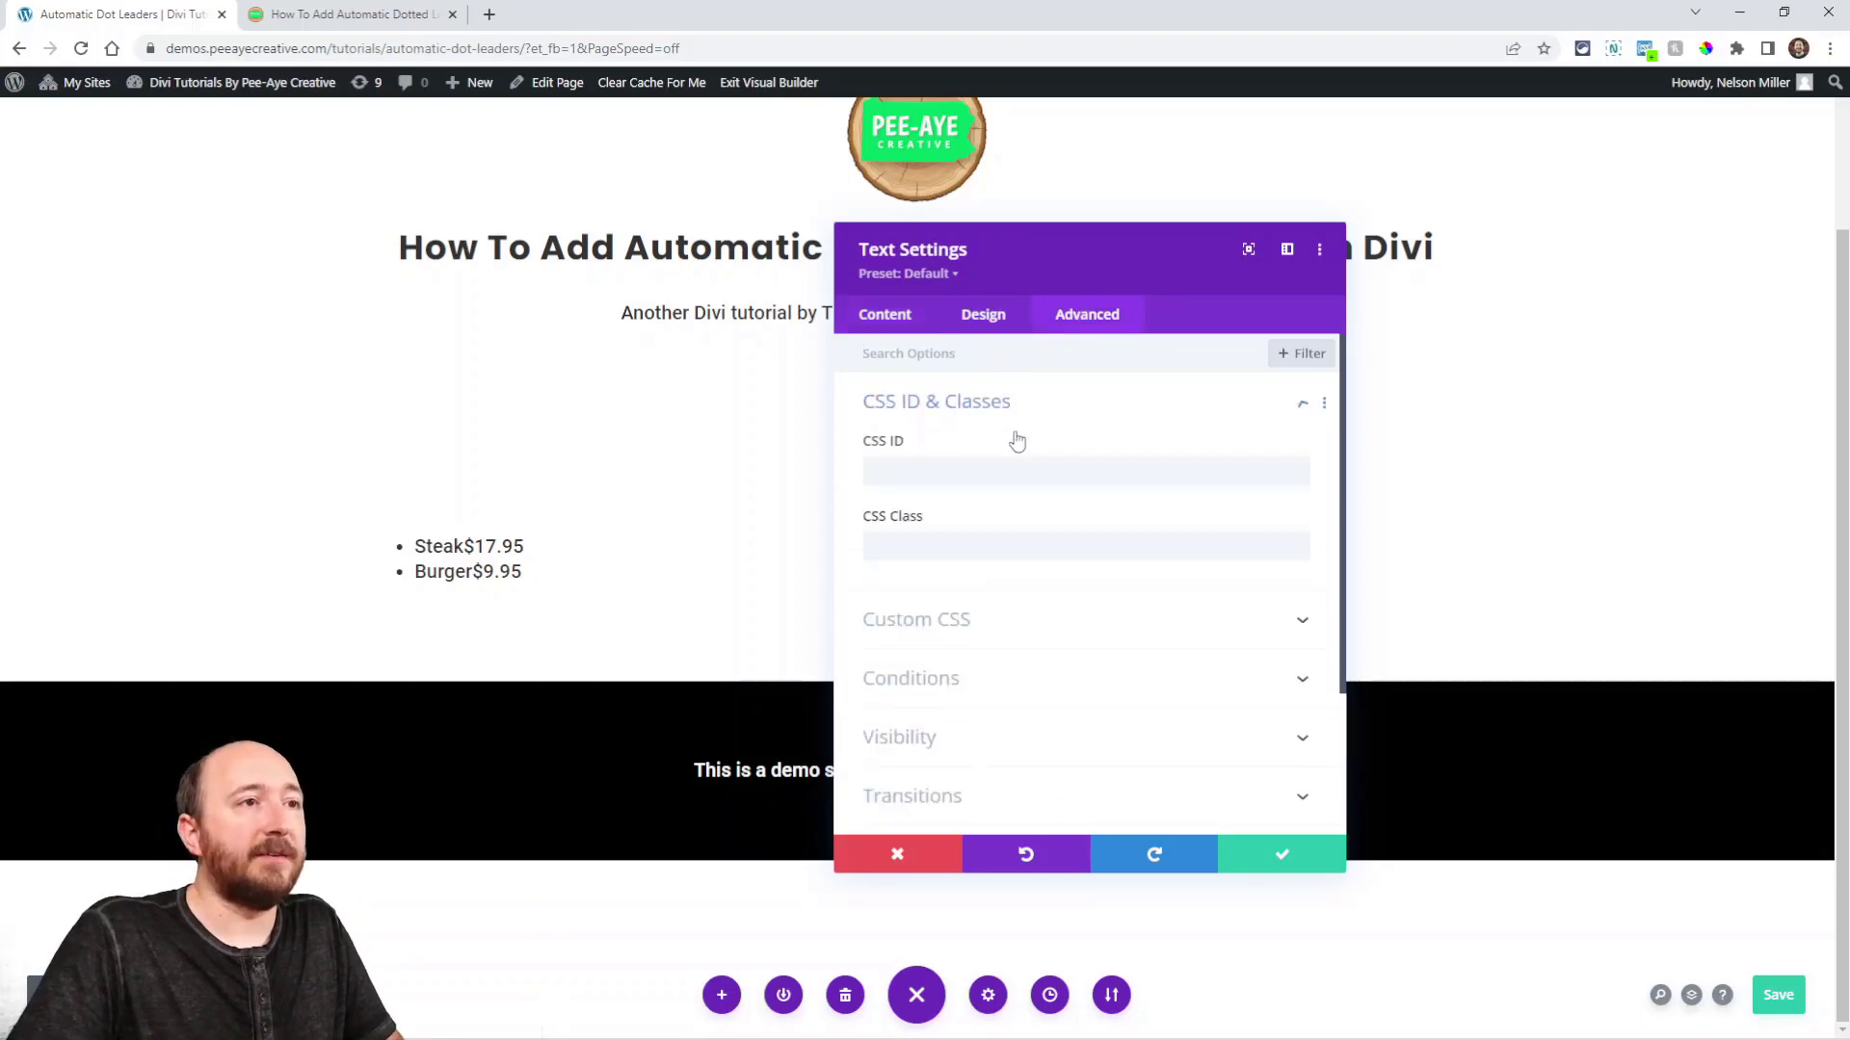
pyautogui.click(875, 322)
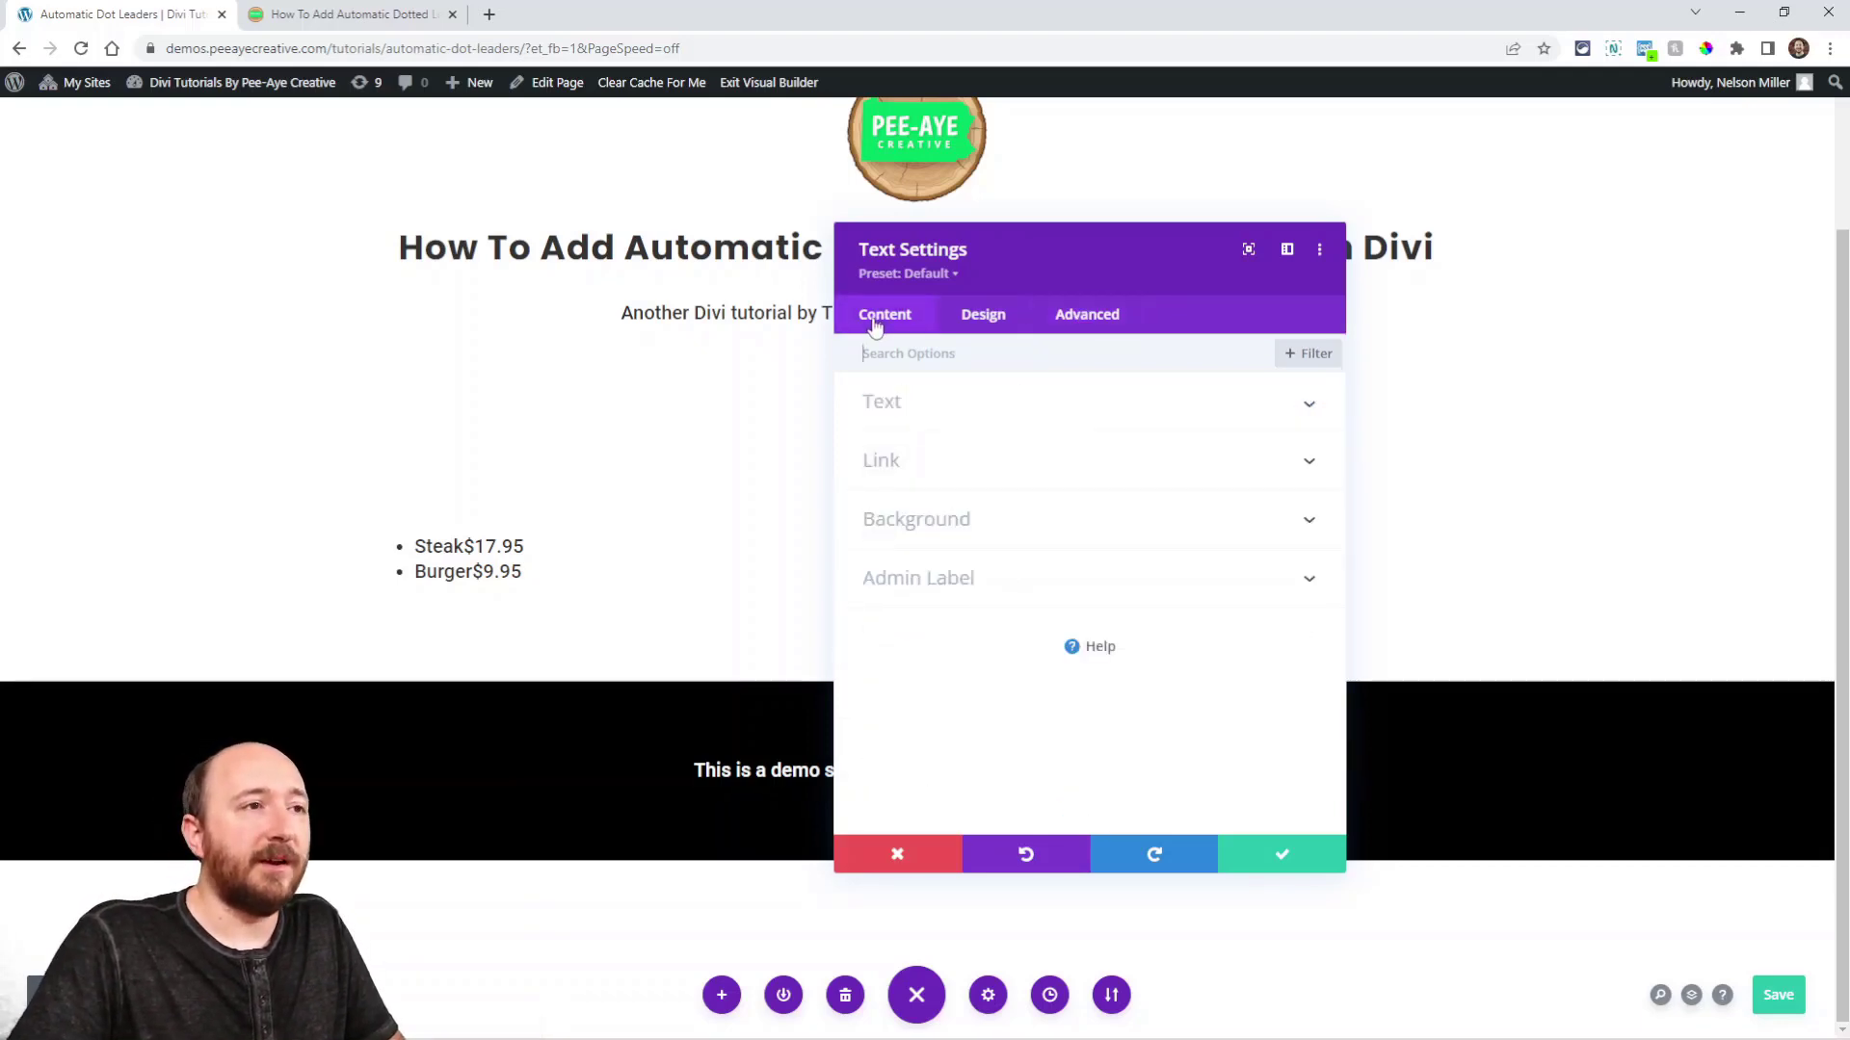
pyautogui.click(881, 402)
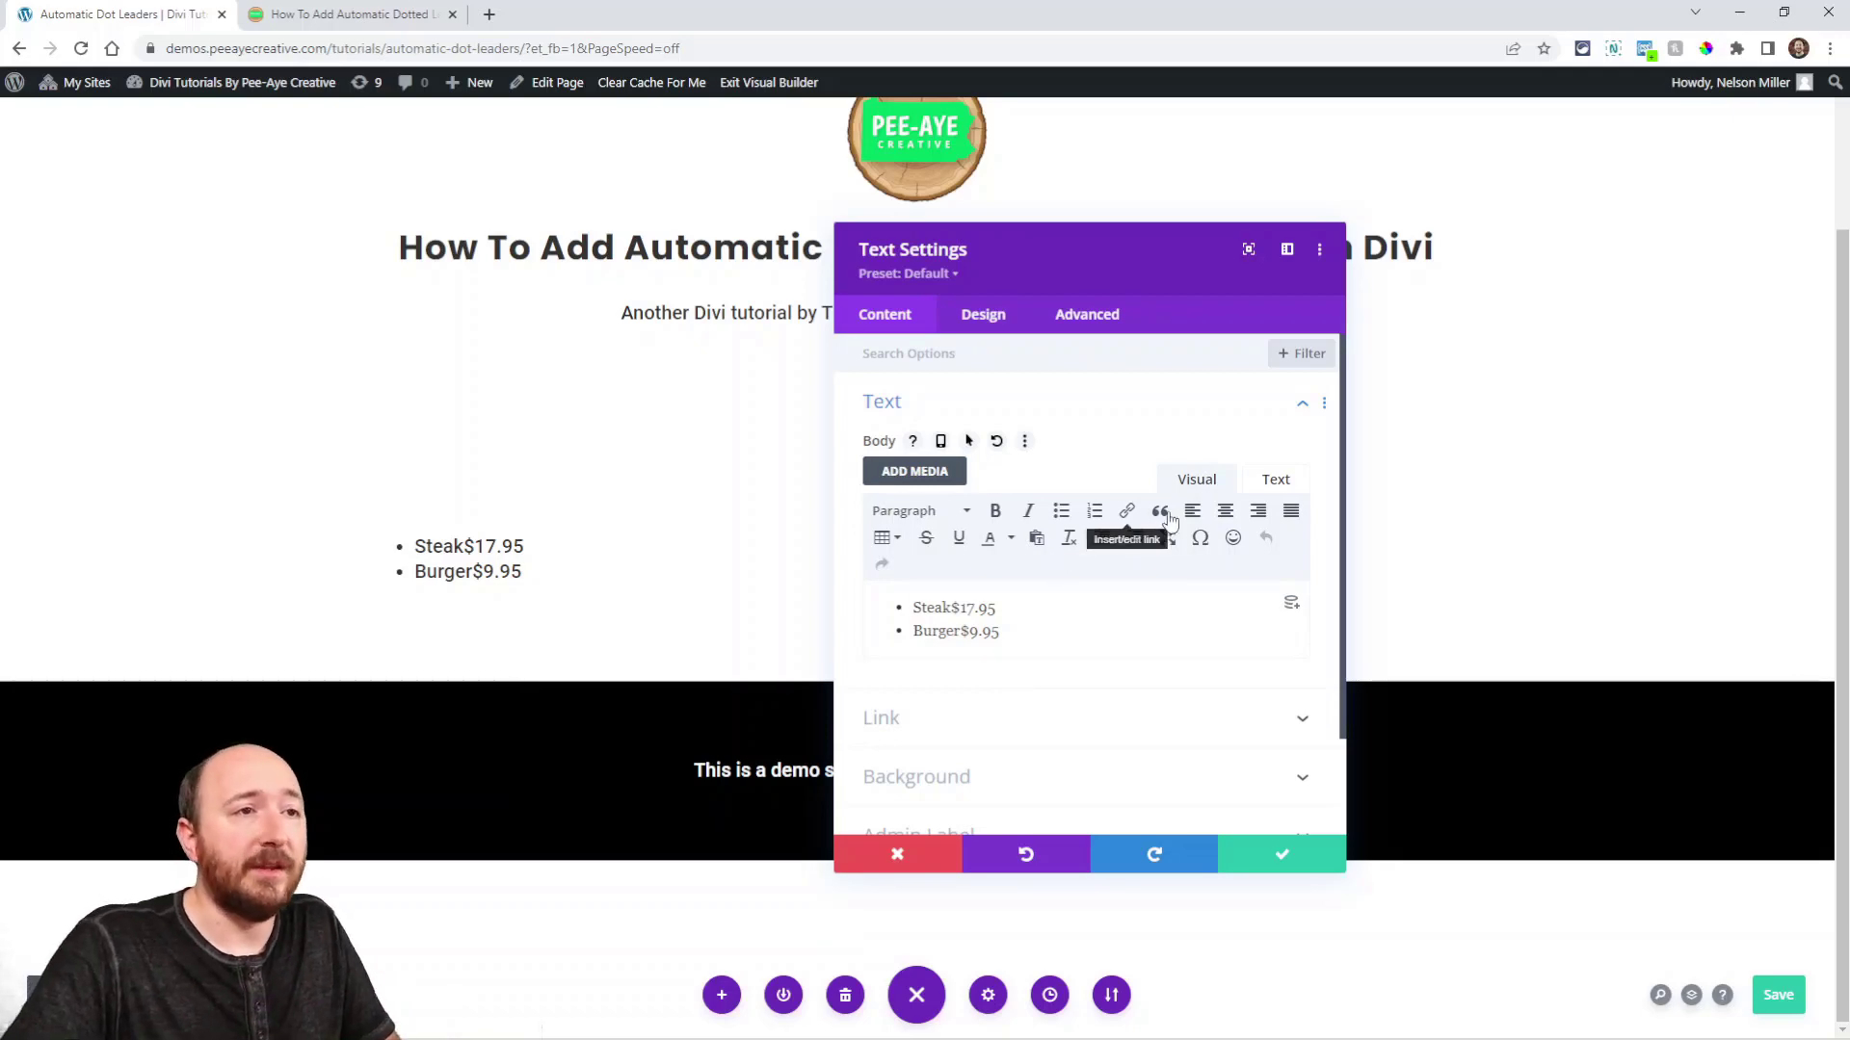
pyautogui.click(1274, 479)
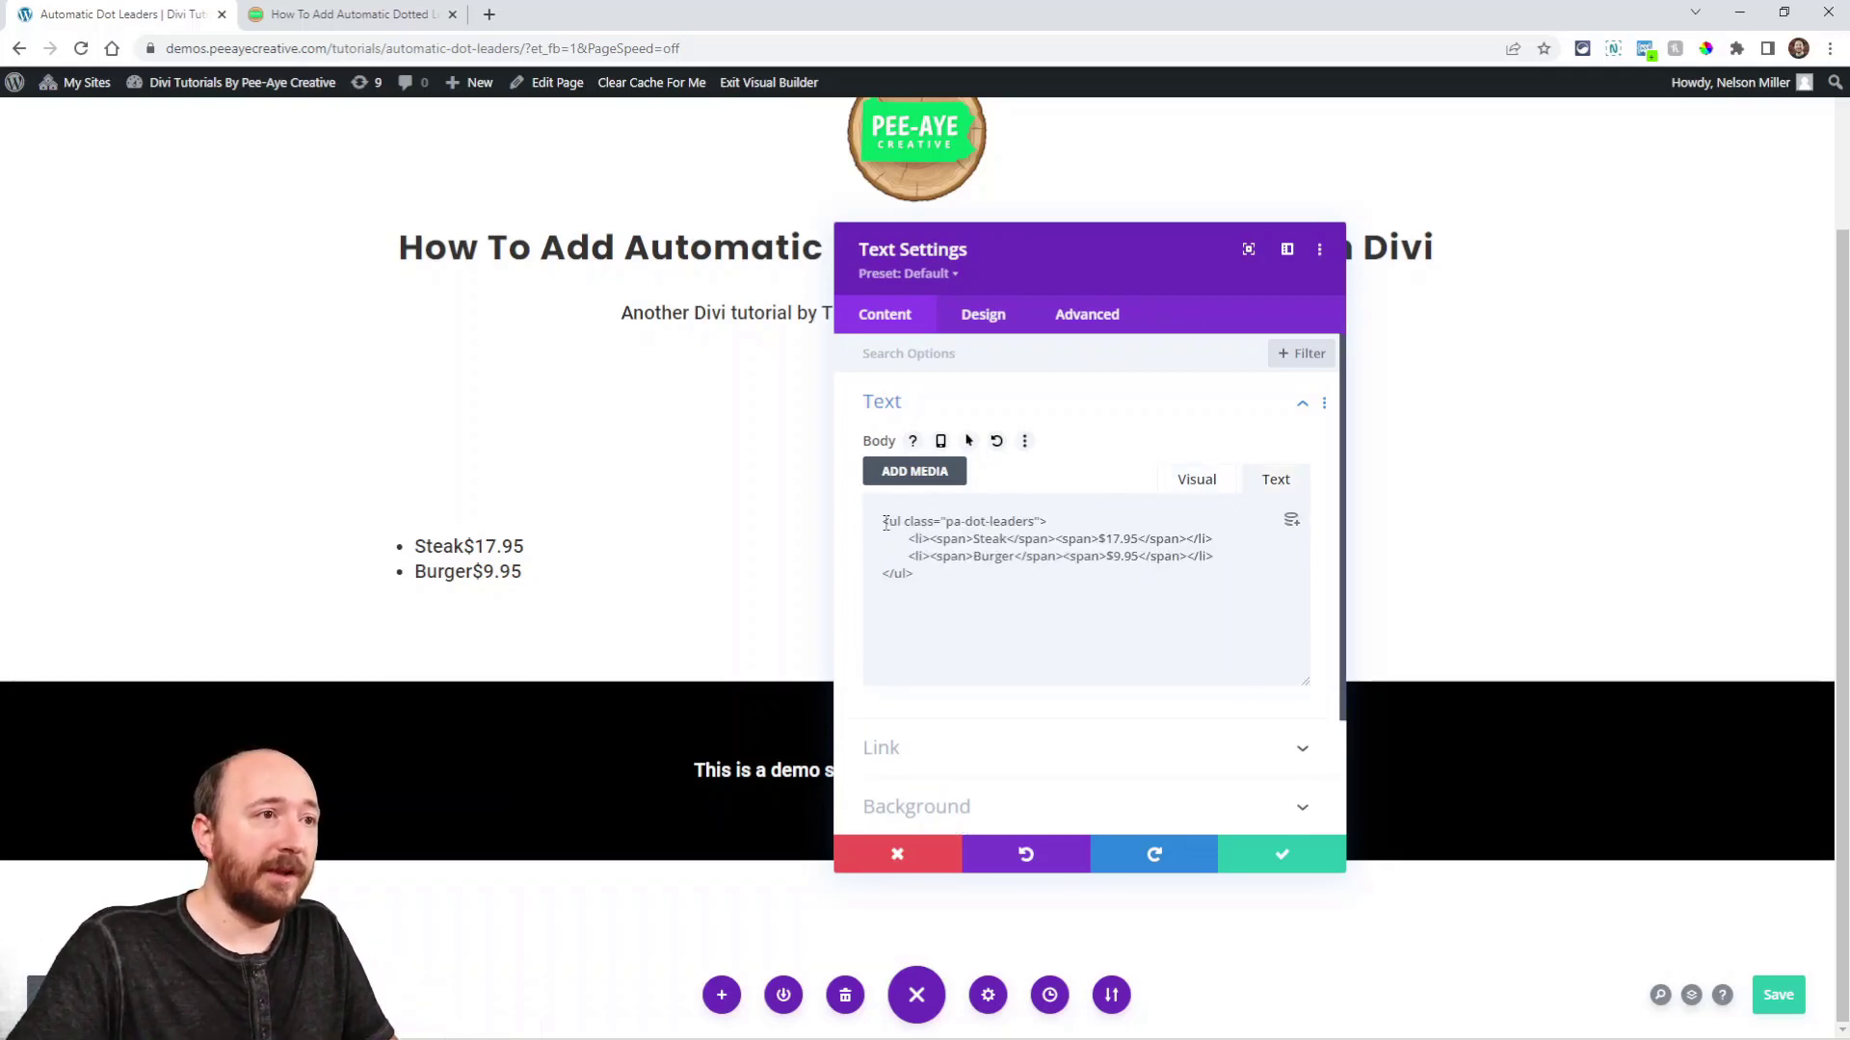
pyautogui.moveTo(885, 522); pyautogui.dragTo(972, 591)
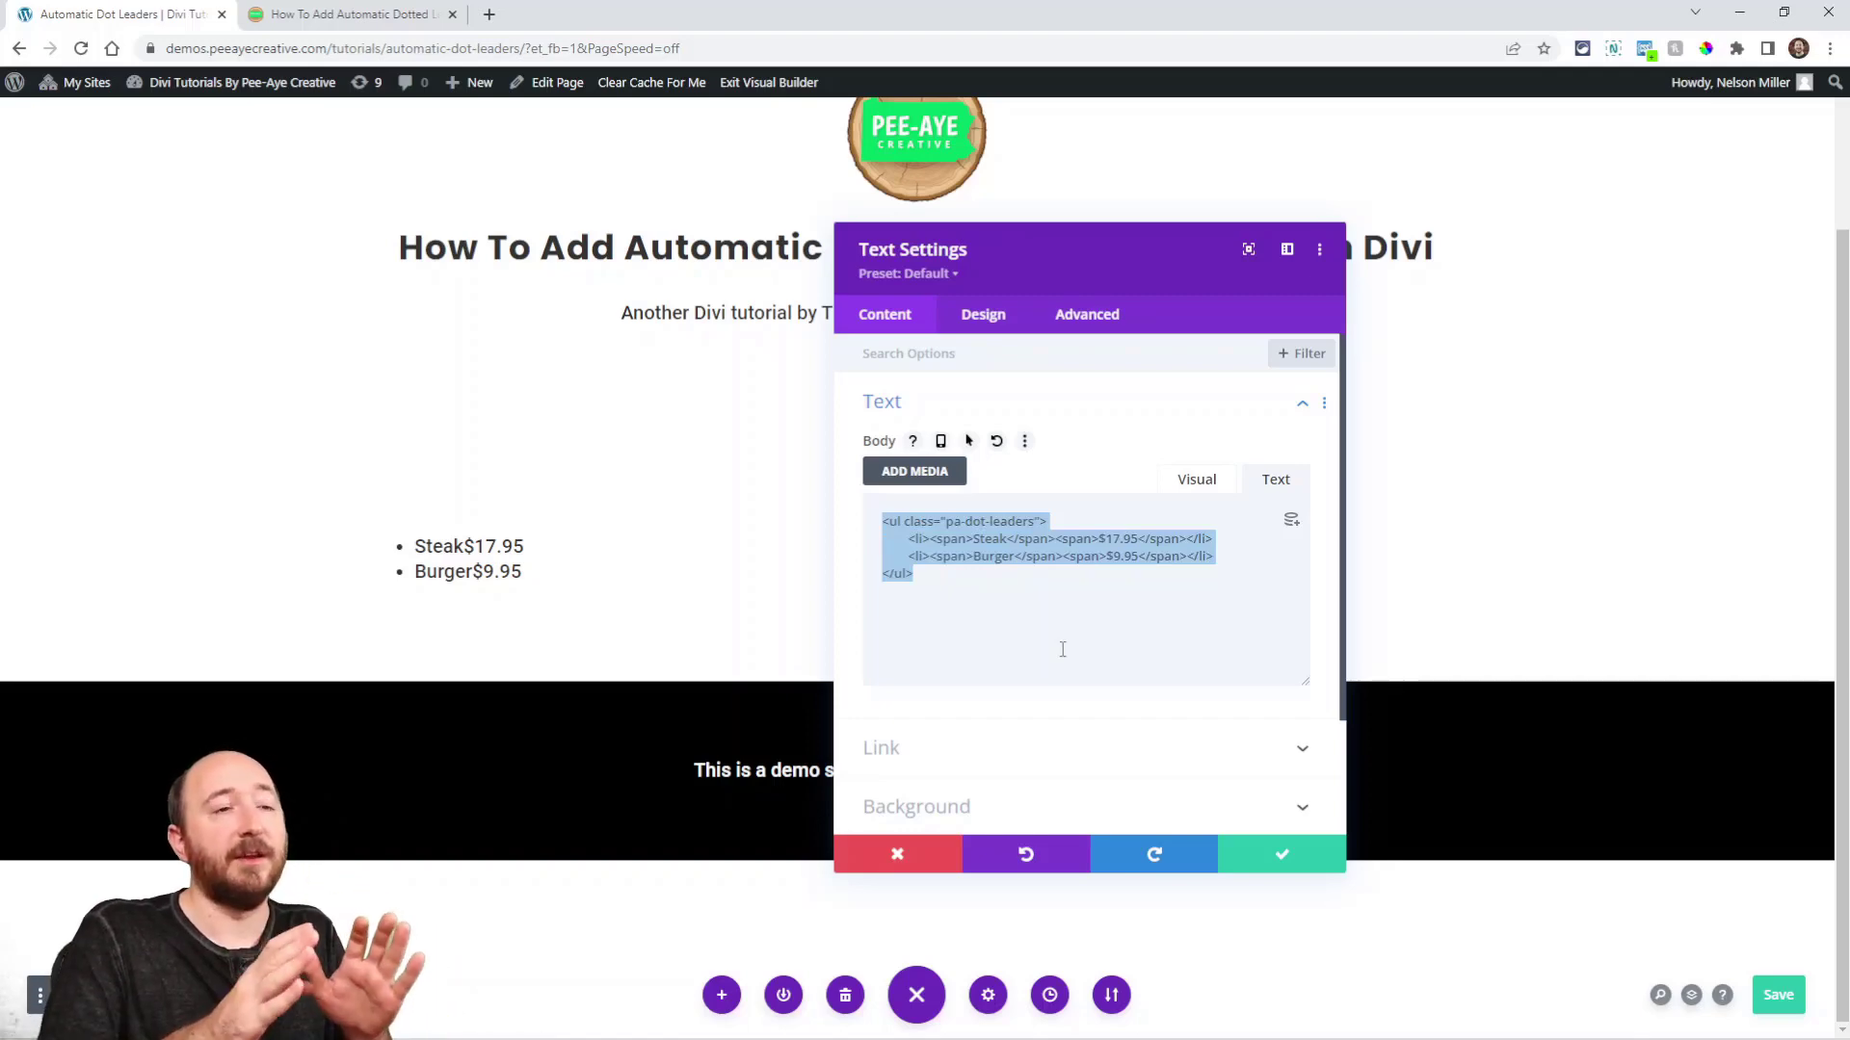
pyautogui.click(974, 586)
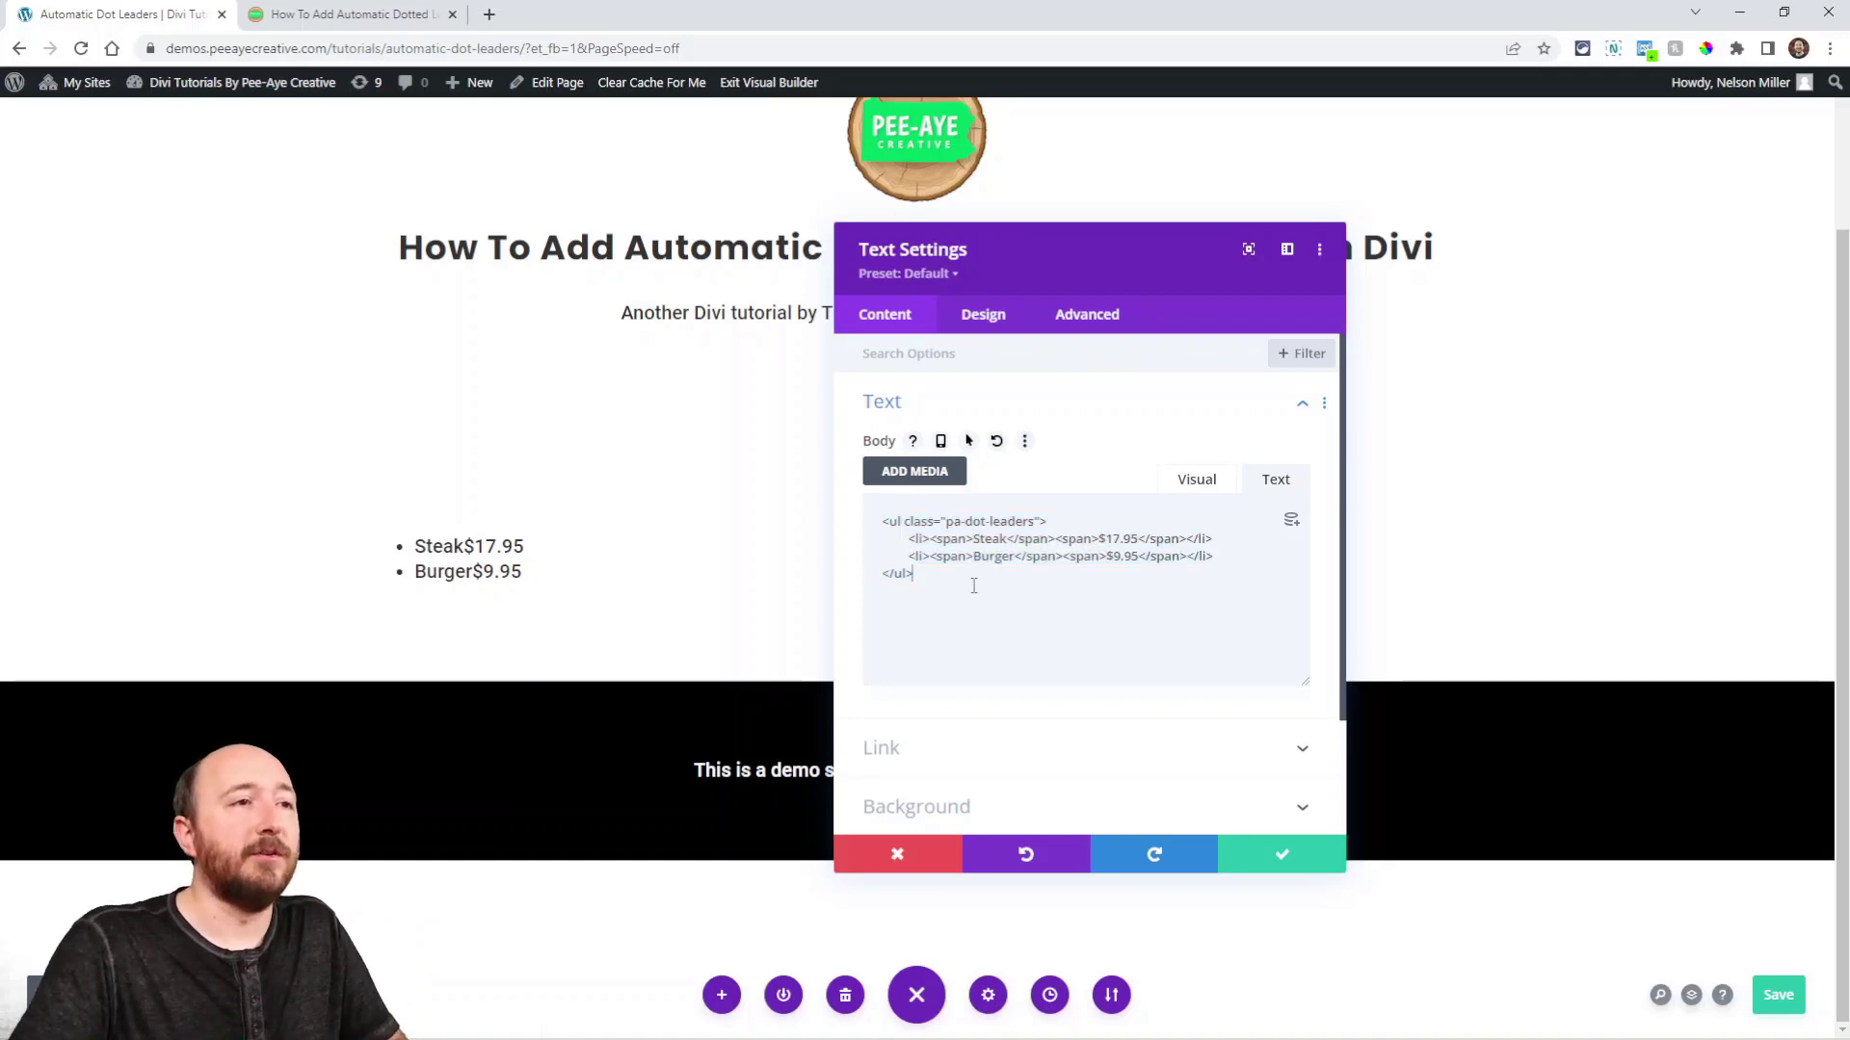
pyautogui.tripleClick(936, 521)
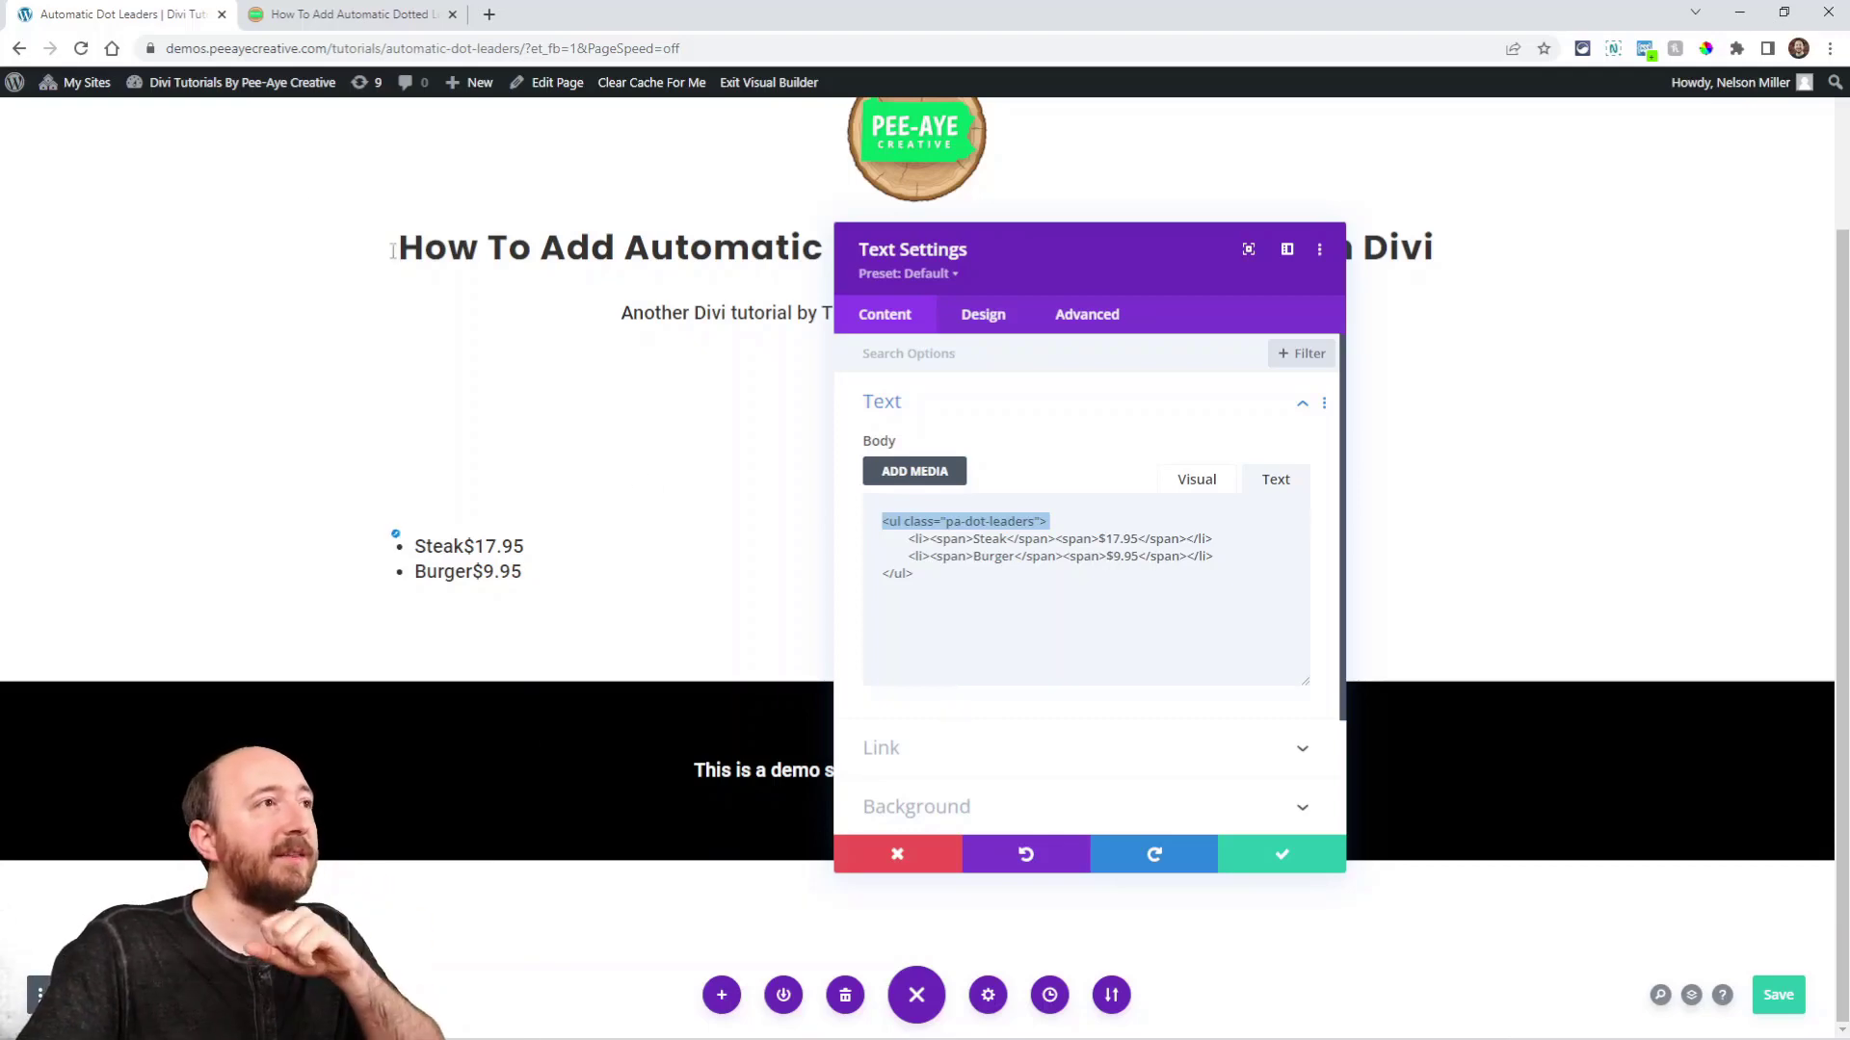
# In the tutorial article, examine the custom CSS snippet, its placement instructions, the ul.pa-dot-leaders selector and the max-width rule.
pyautogui.click(271, 14)
pyautogui.scroll(8, 673, 459)
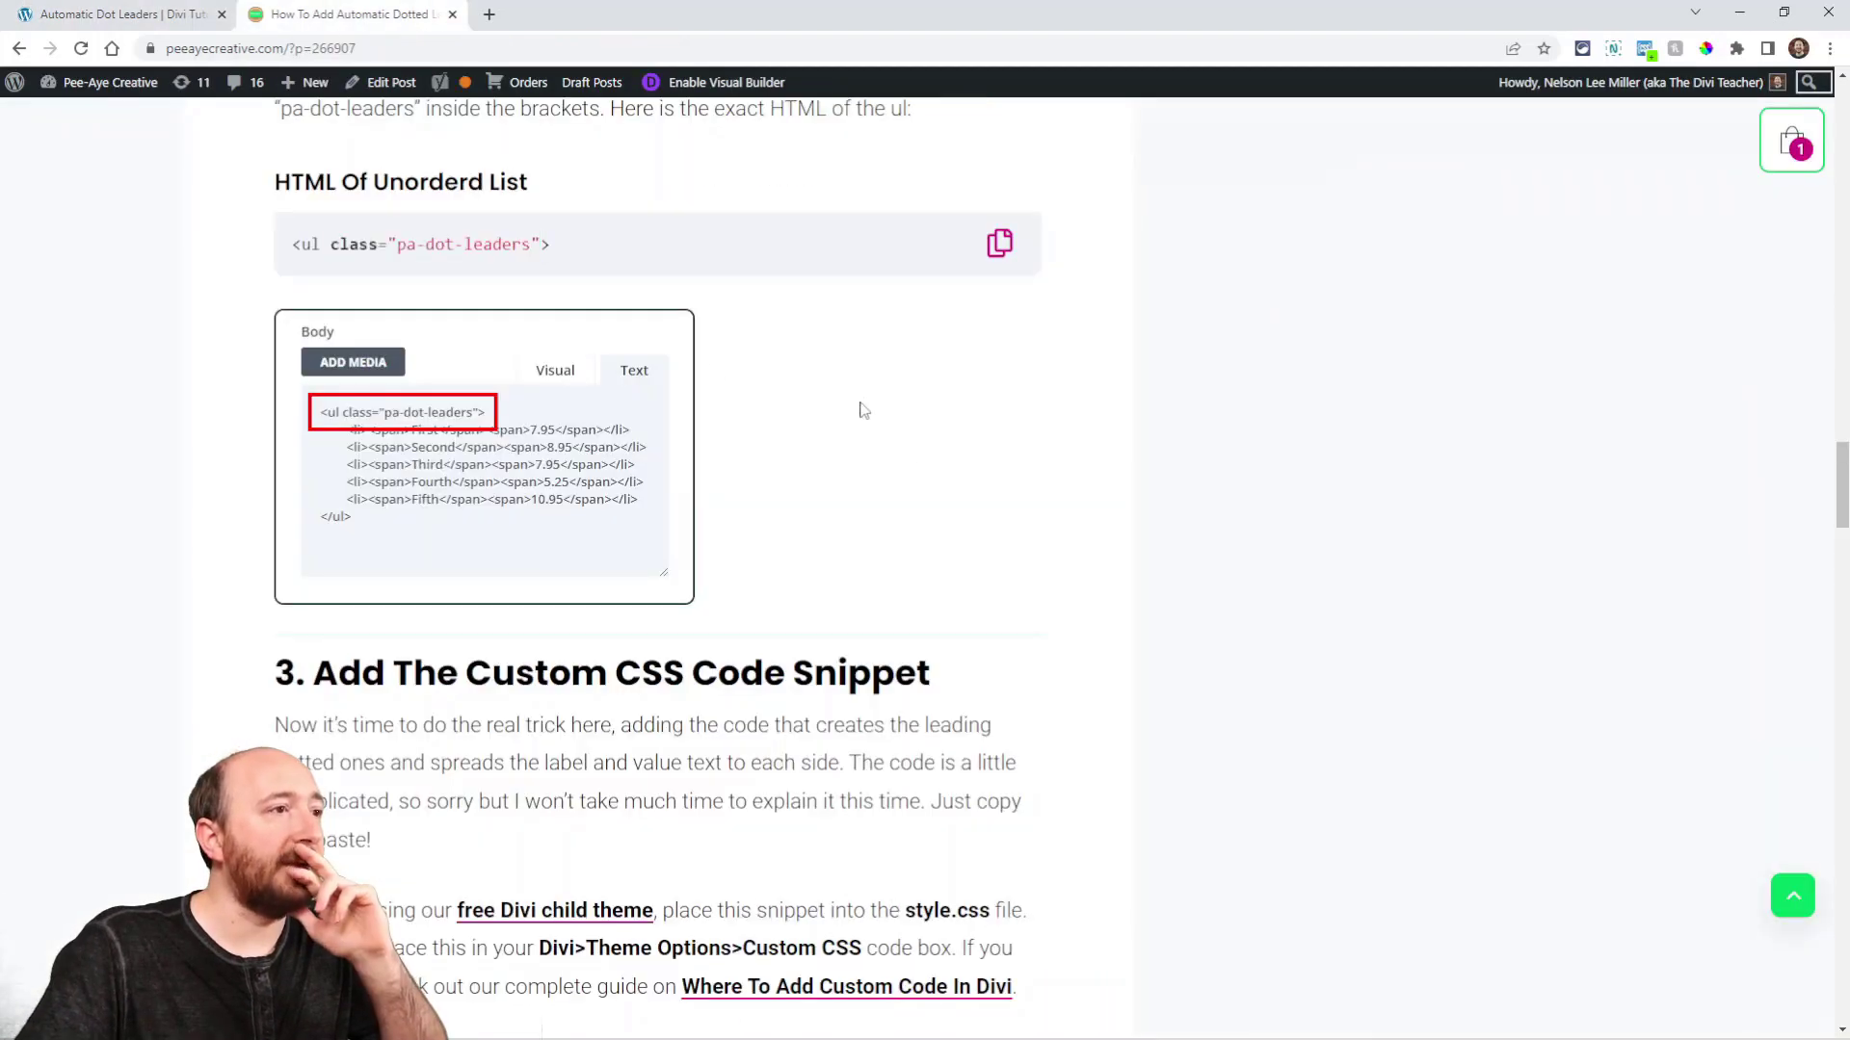
pyautogui.scroll(-5, 859, 405)
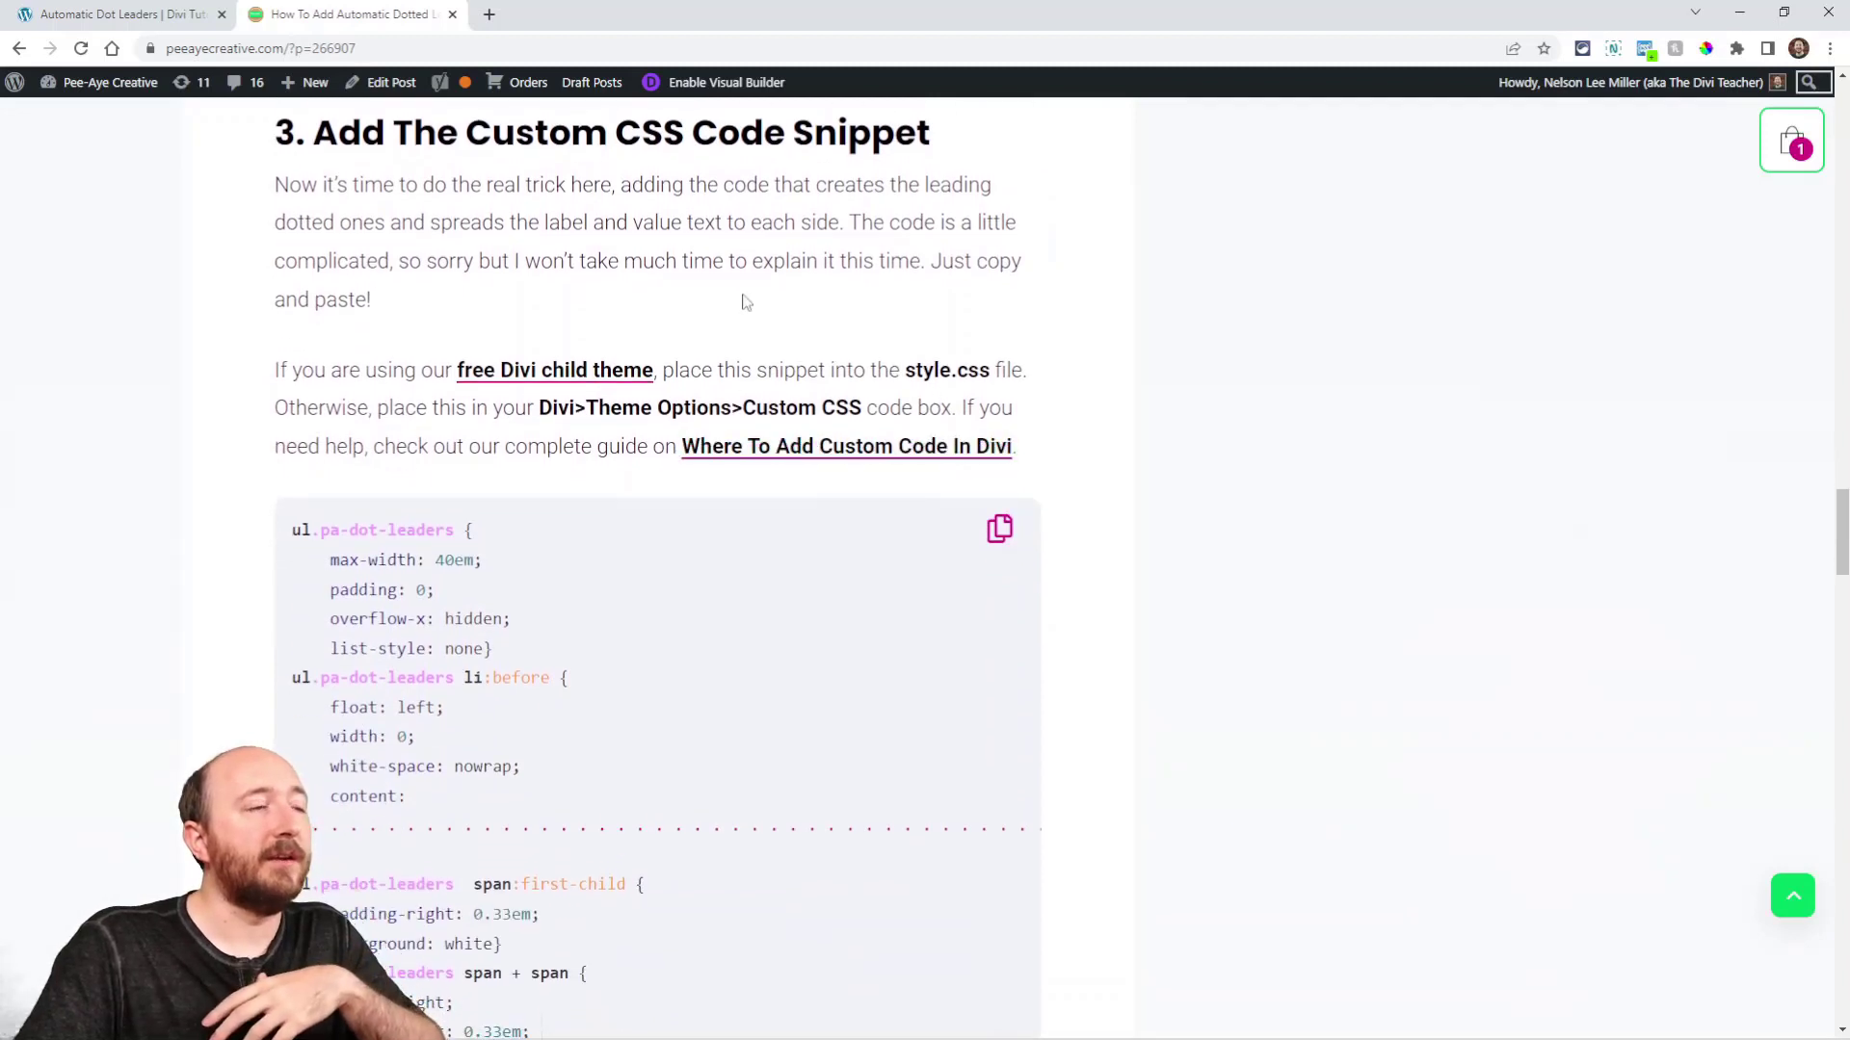
pyautogui.scroll(-1, 744, 302)
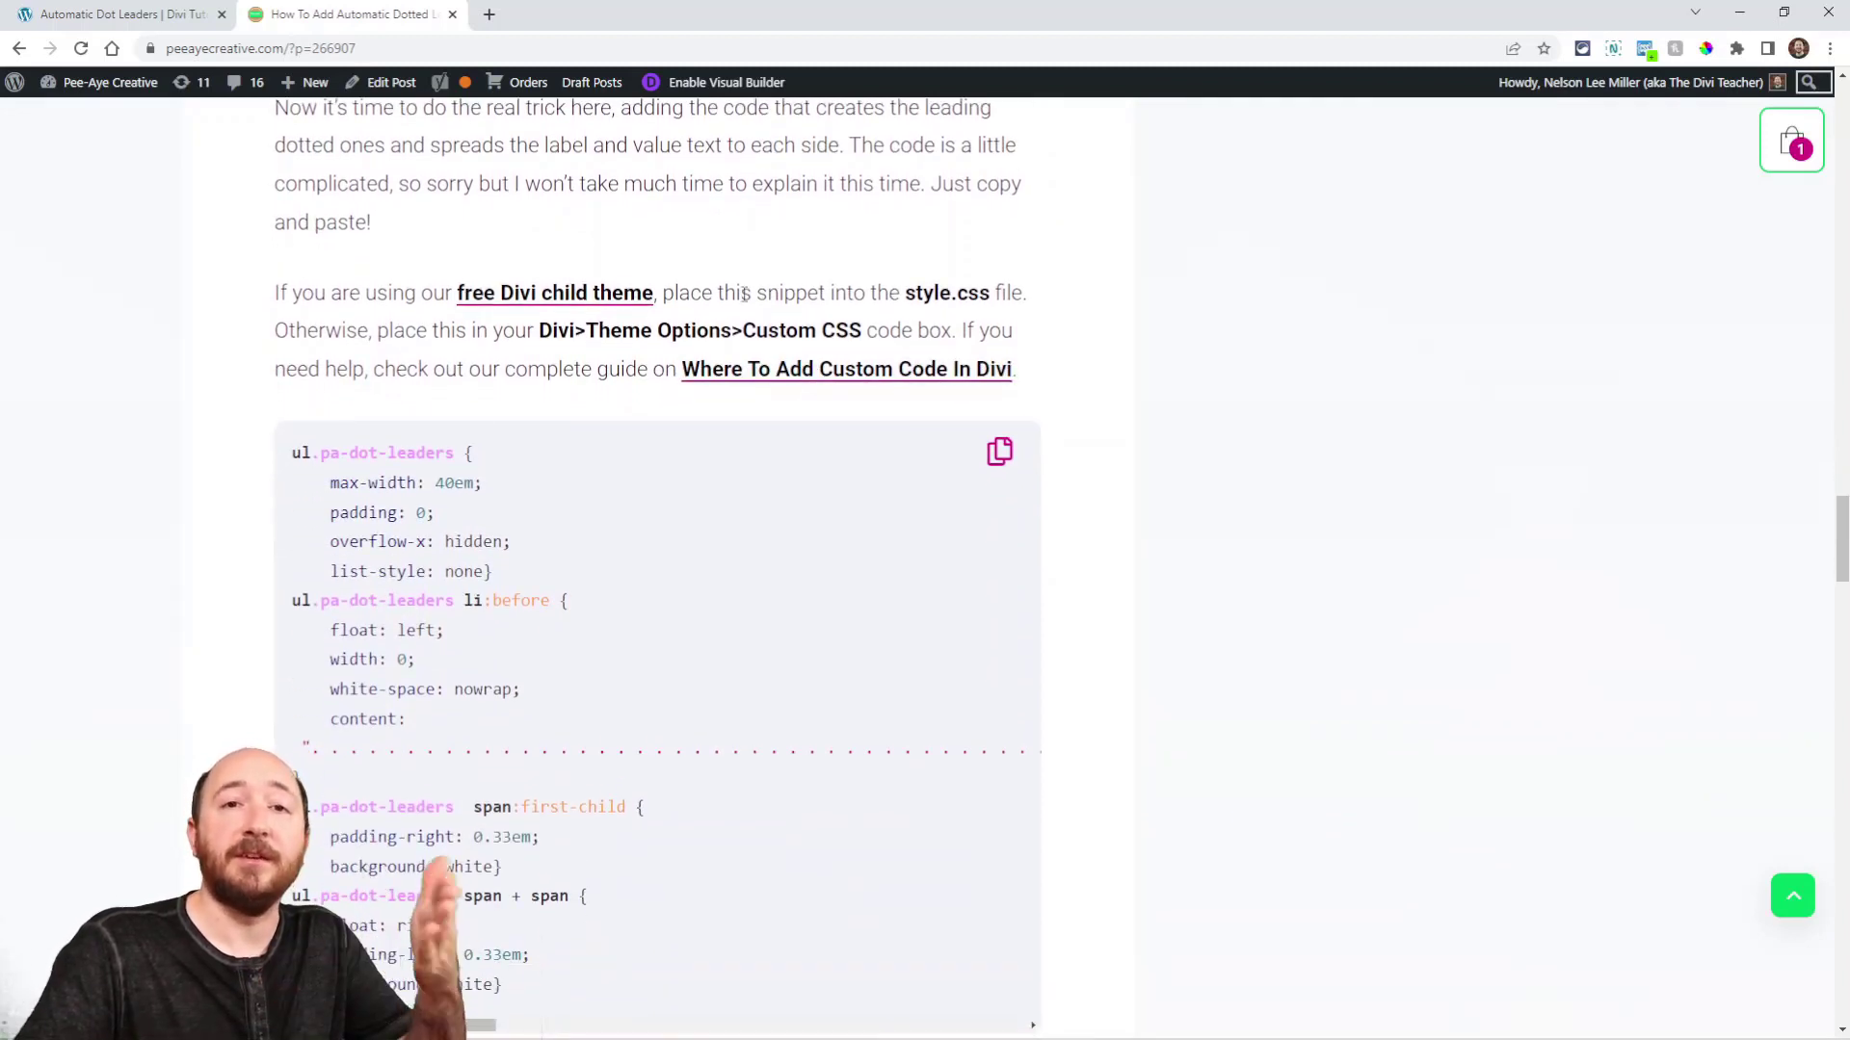
pyautogui.scroll(-2, 751, 298)
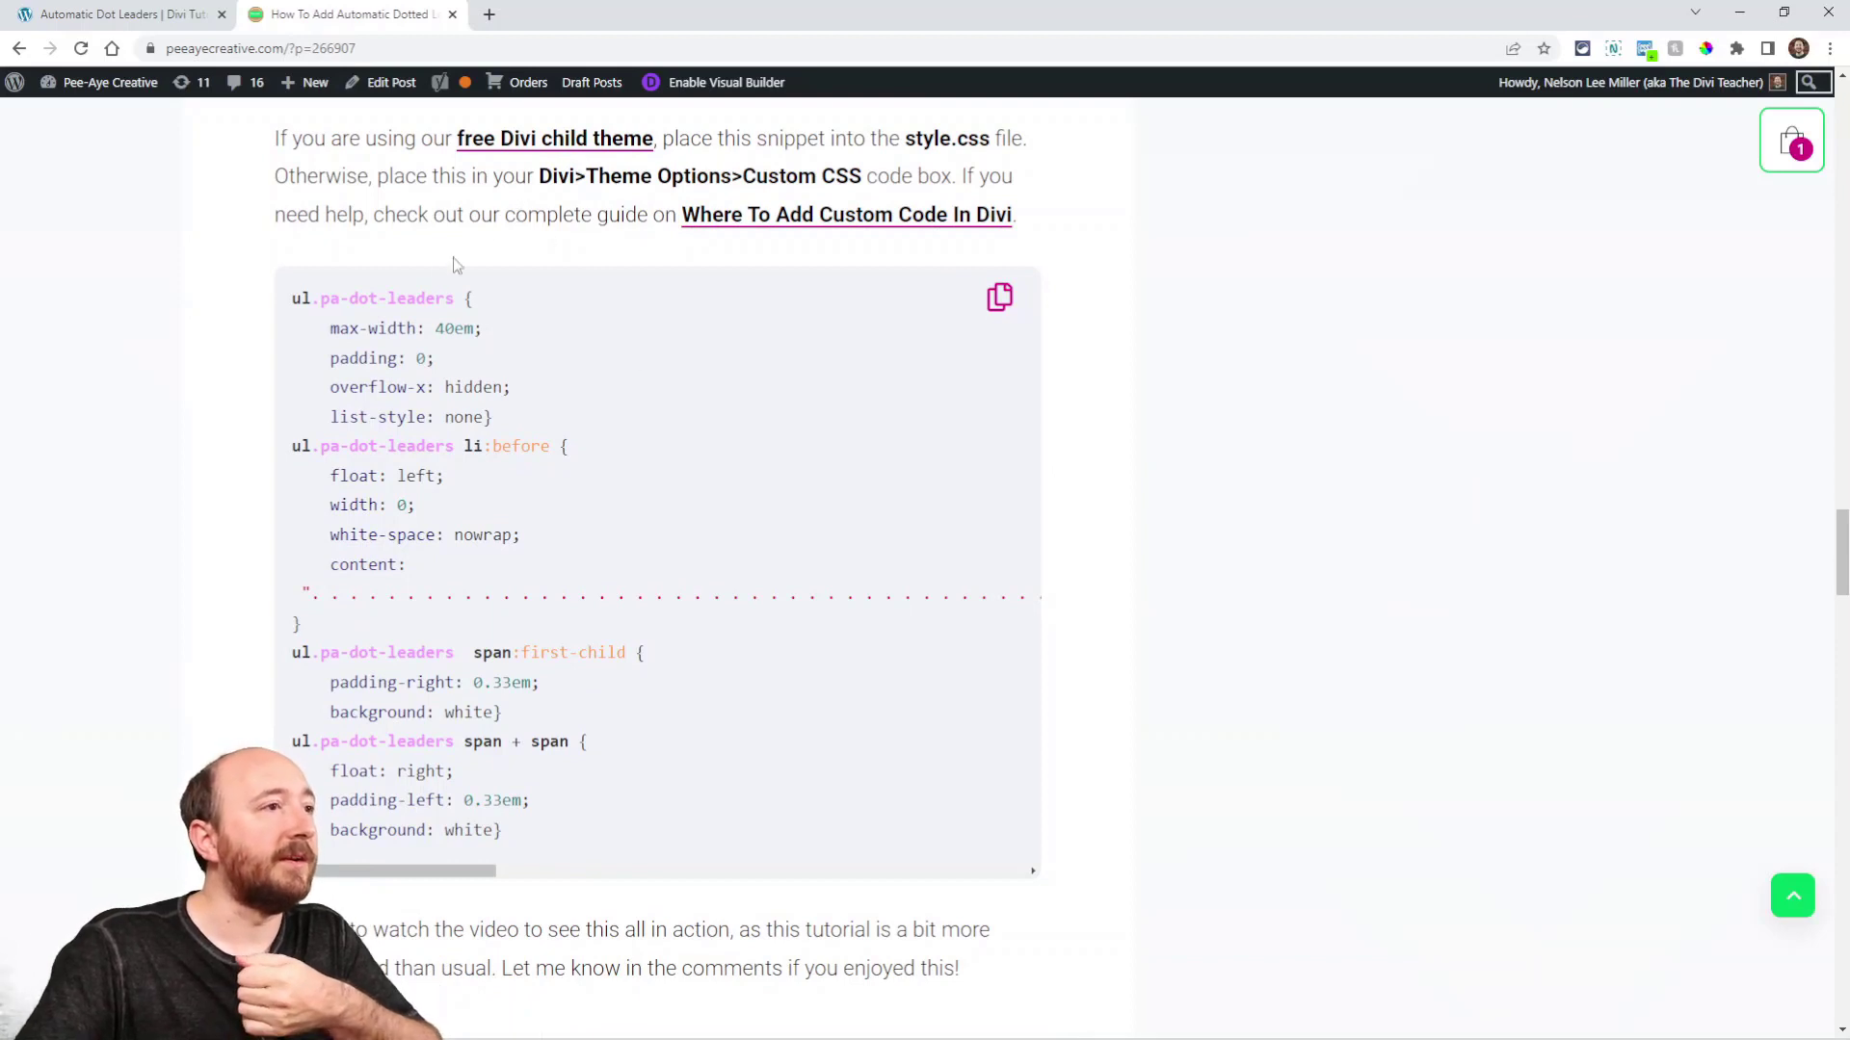
pyautogui.moveTo(302, 305); pyautogui.dragTo(538, 834)
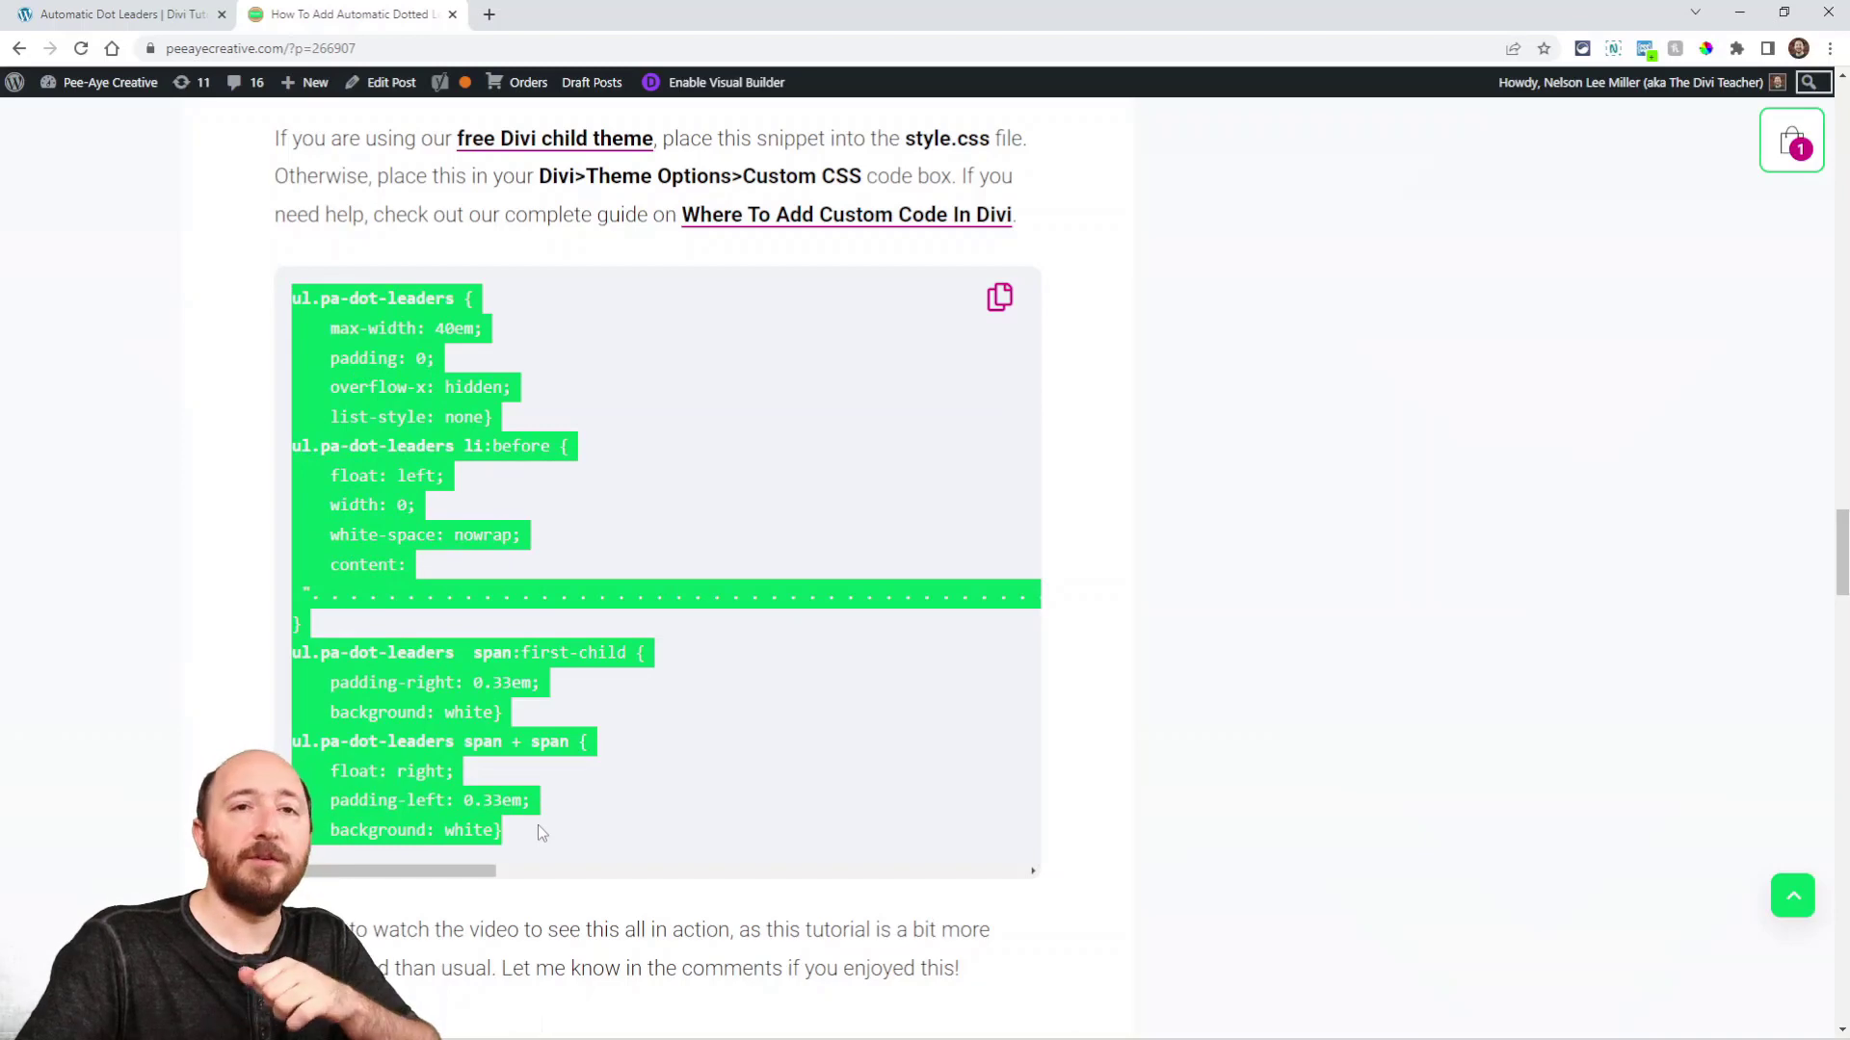
pyautogui.click(373, 451)
pyautogui.moveTo(295, 299); pyautogui.dragTo(457, 300)
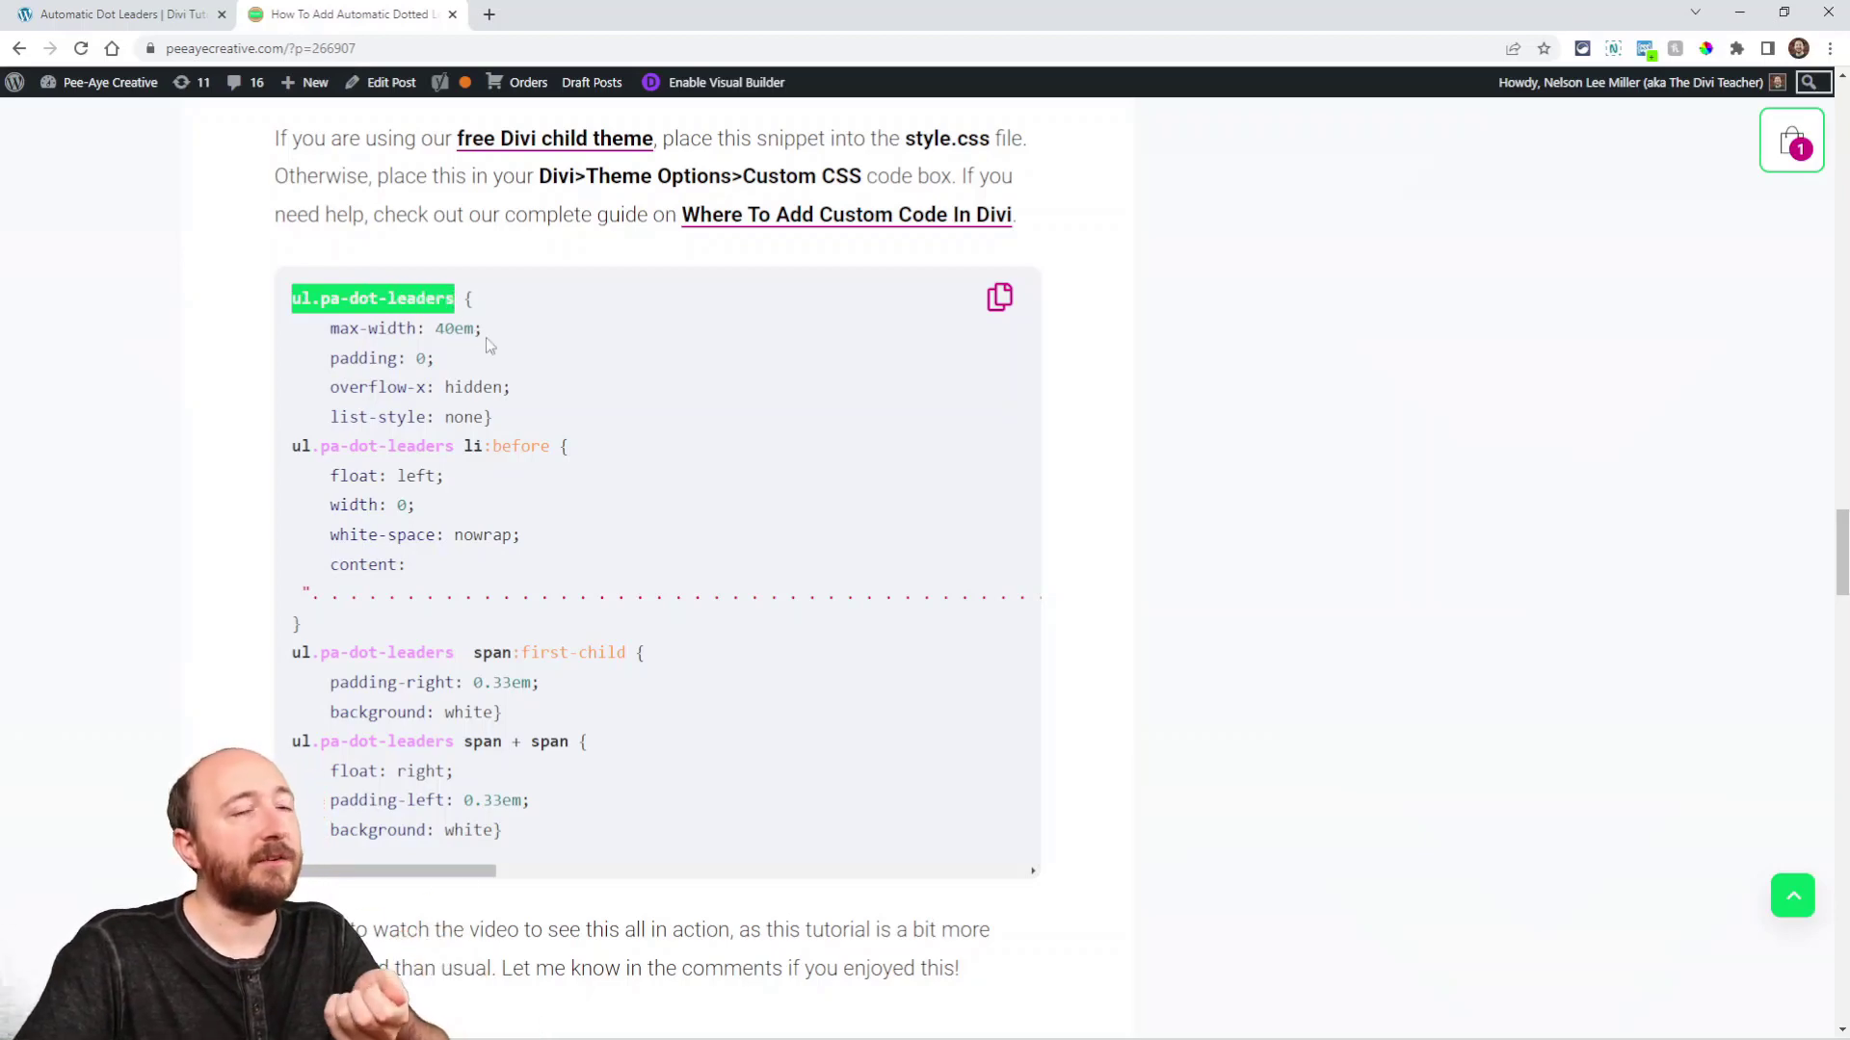
pyautogui.click(350, 347)
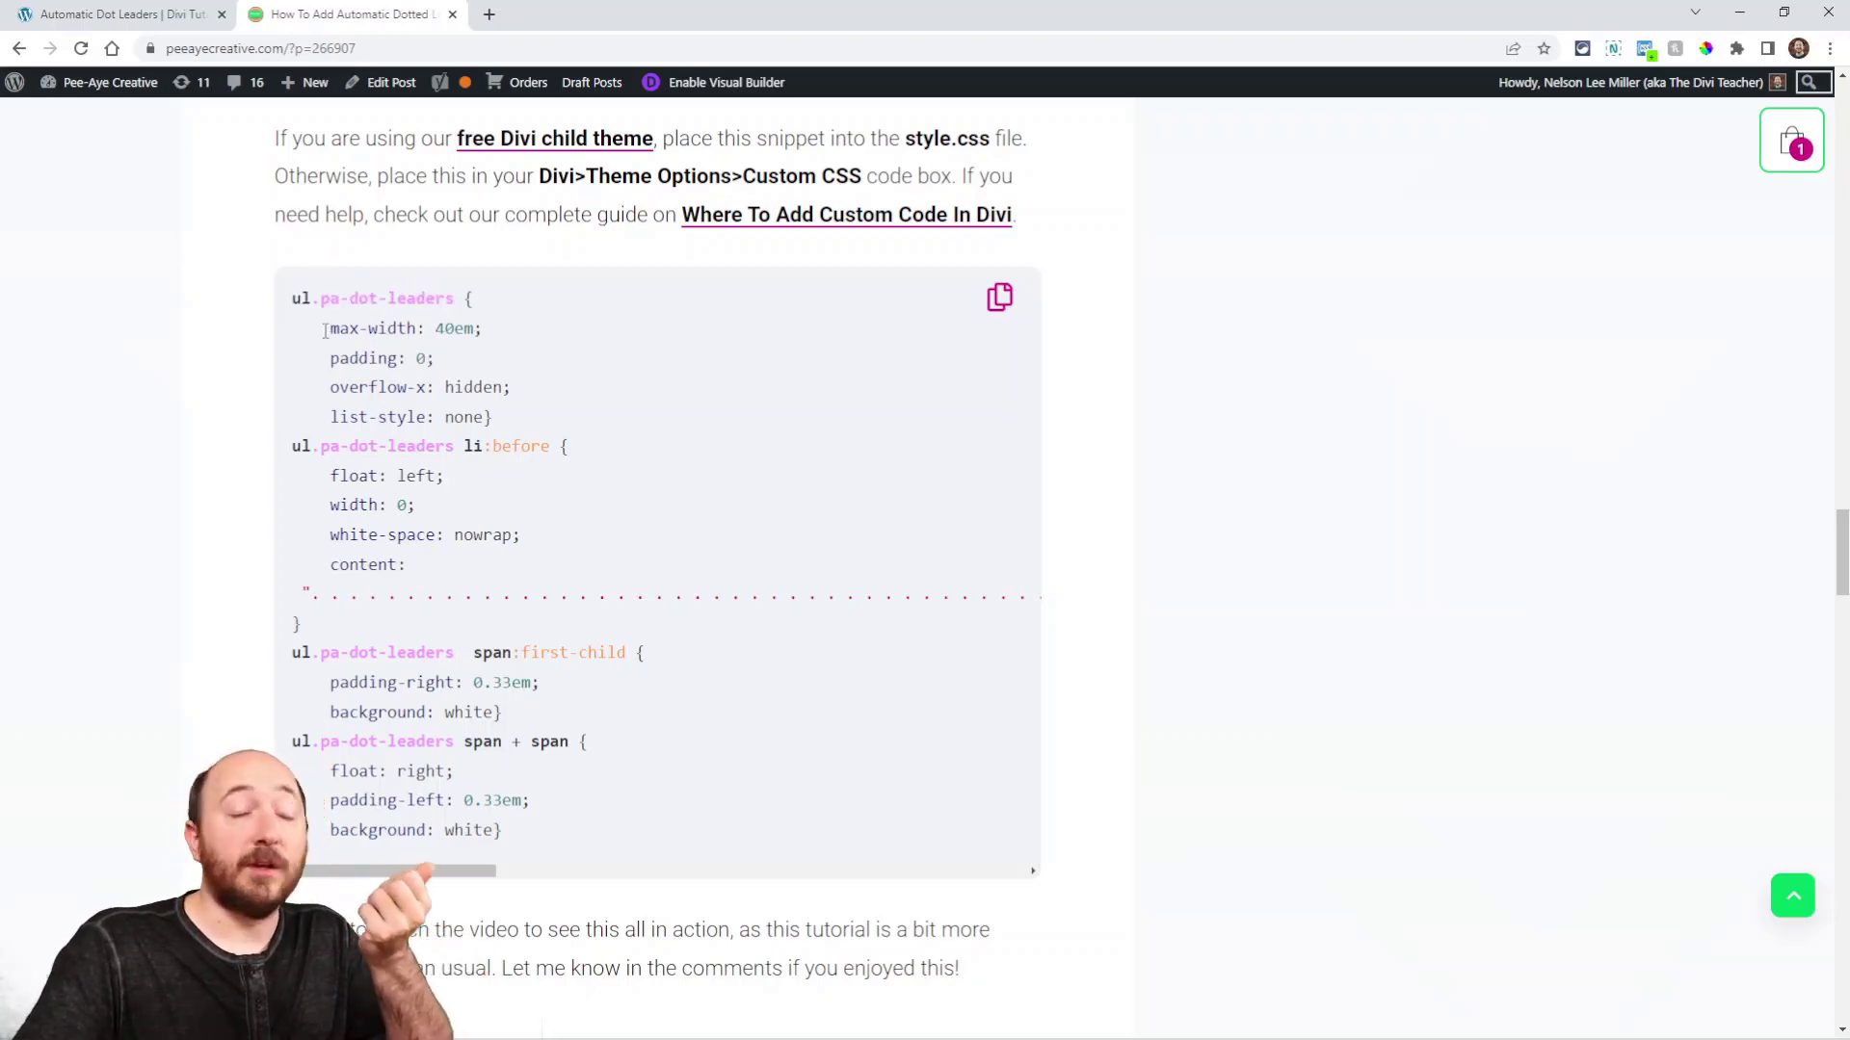
pyautogui.moveTo(325, 330); pyautogui.dragTo(495, 338)
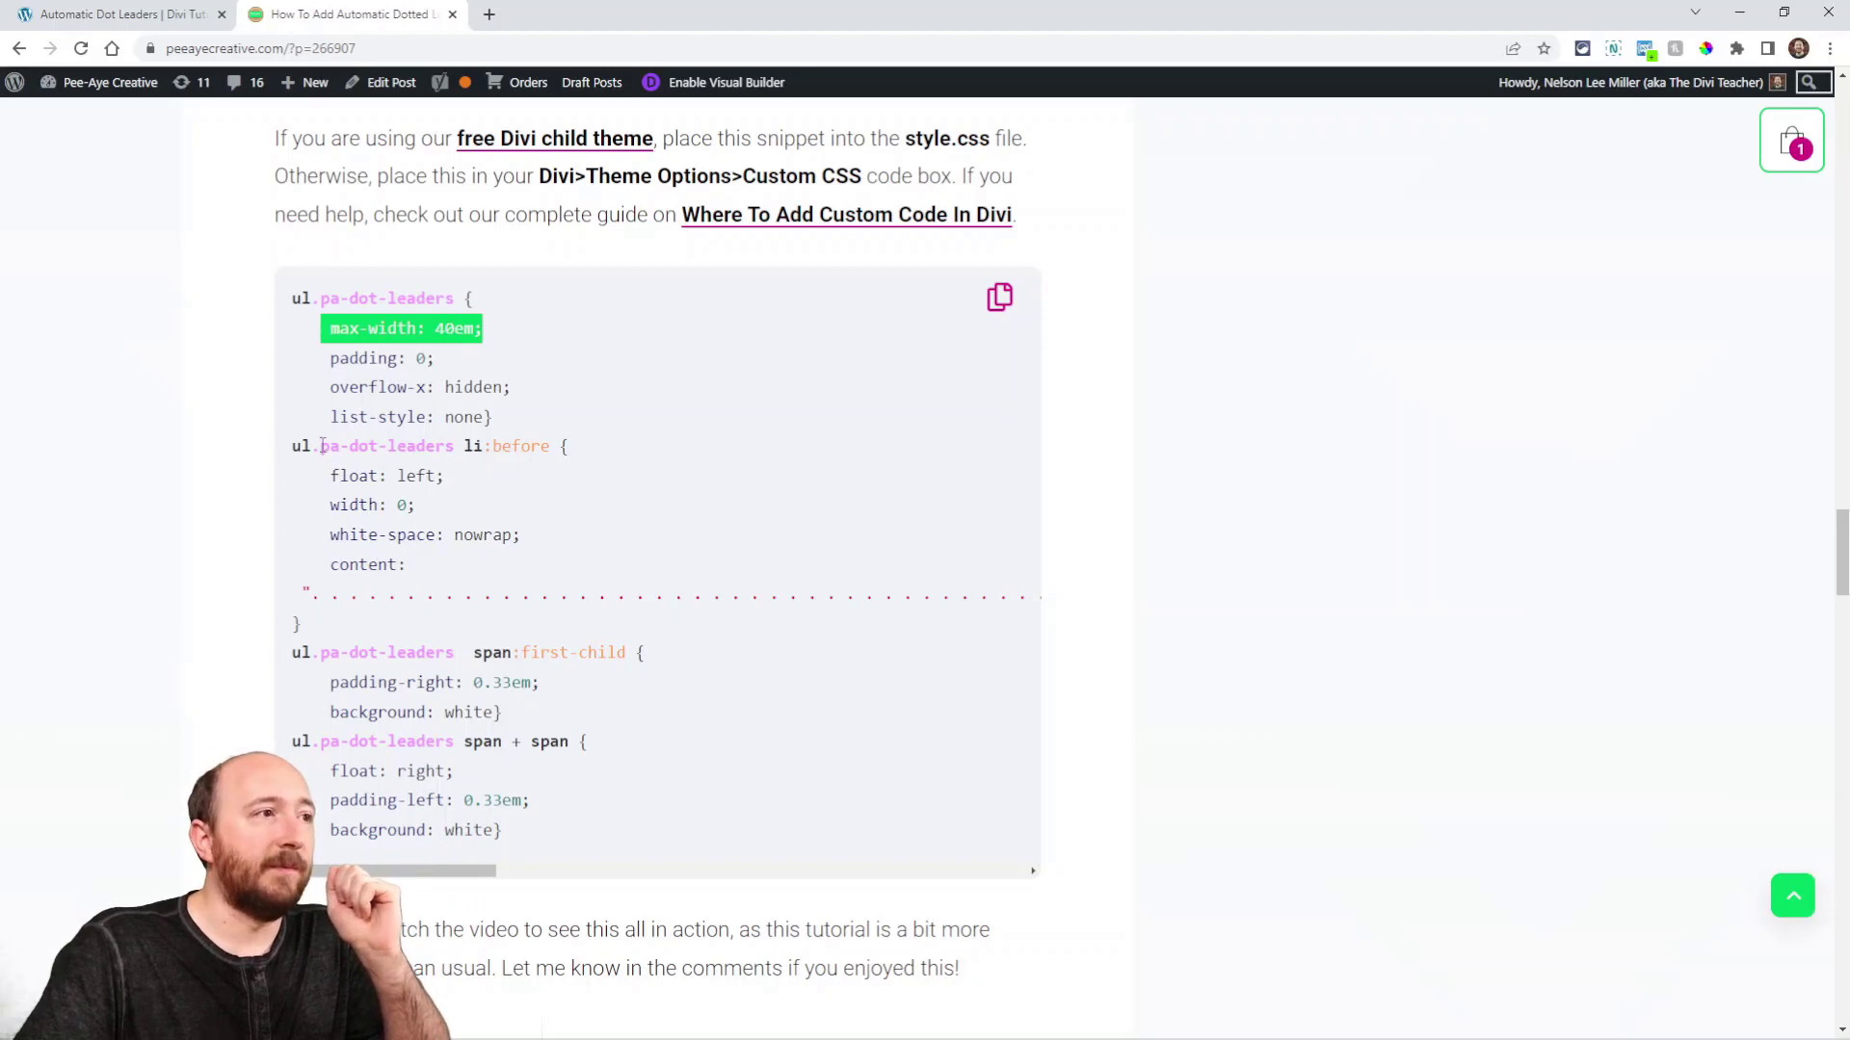
pyautogui.click(439, 532)
# Copy the article's complete pa-dot-leaders CSS snippet to the clipboard.
pyautogui.scroll(-1, 438, 532)
pyautogui.scroll(2, 438, 533)
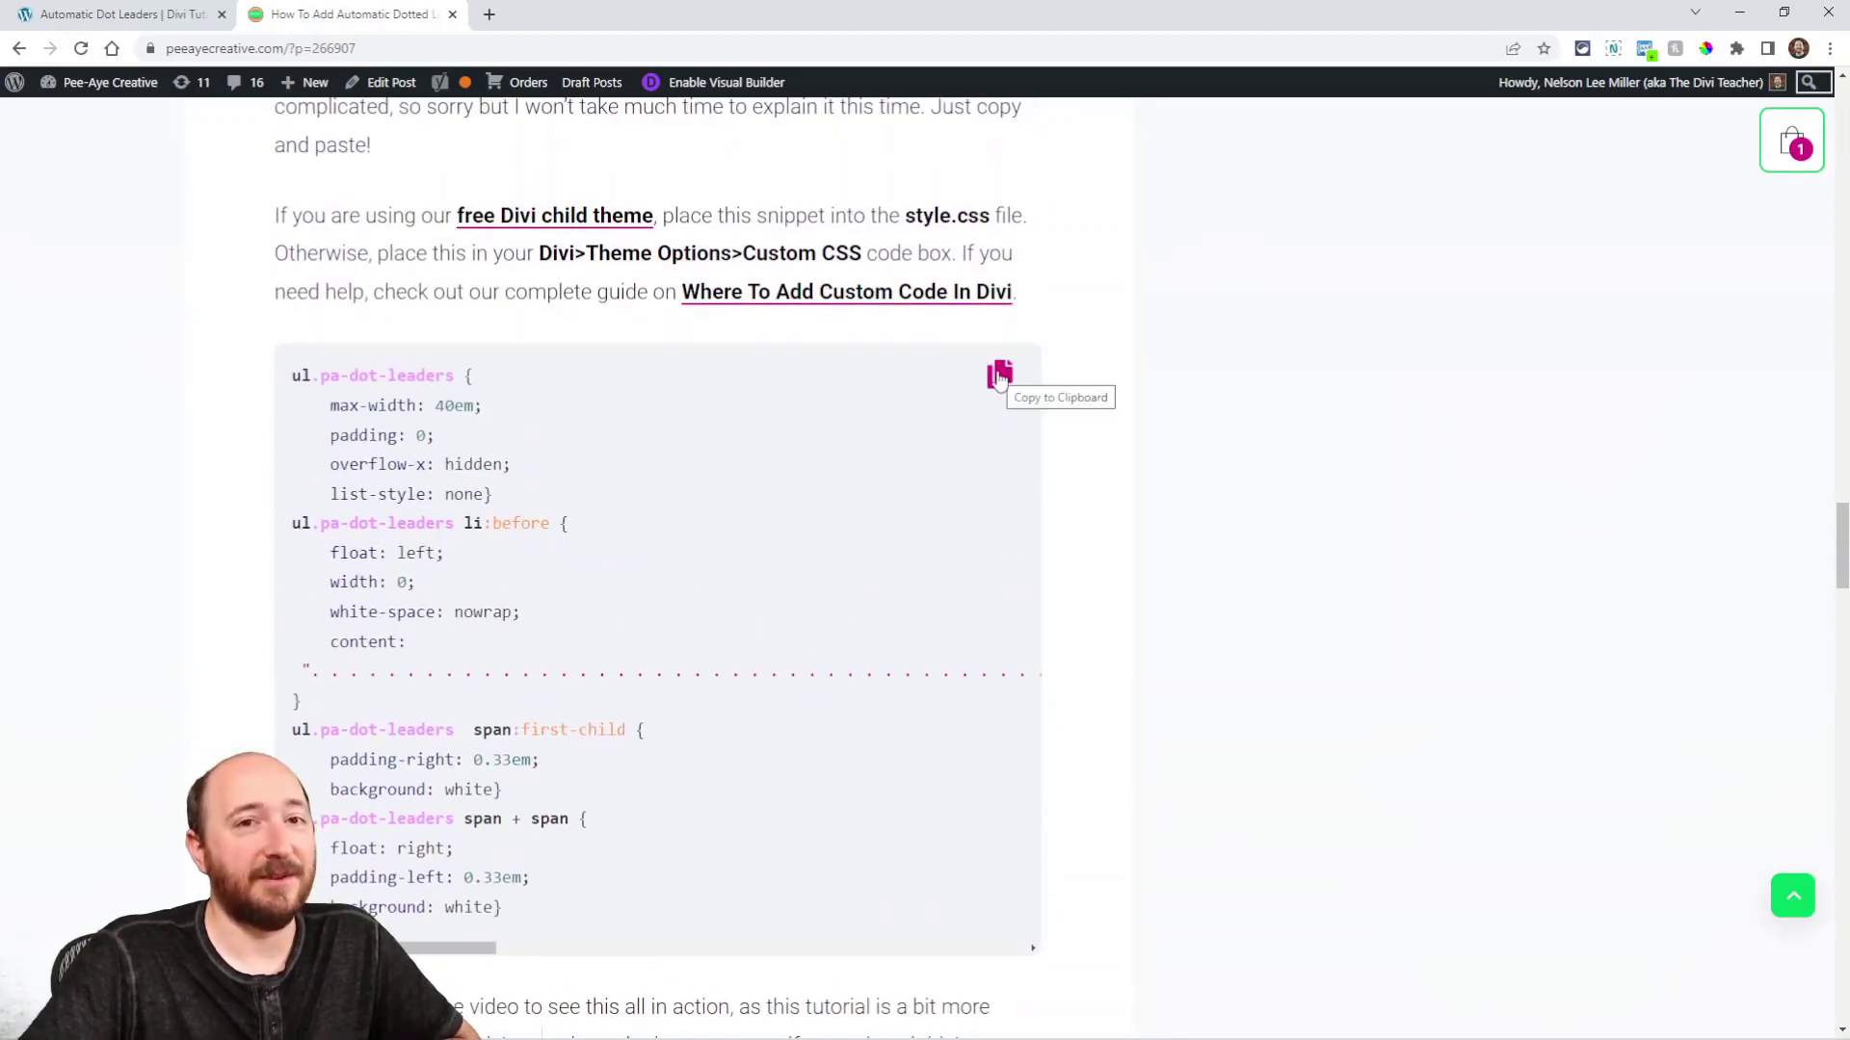
pyautogui.click(999, 378)
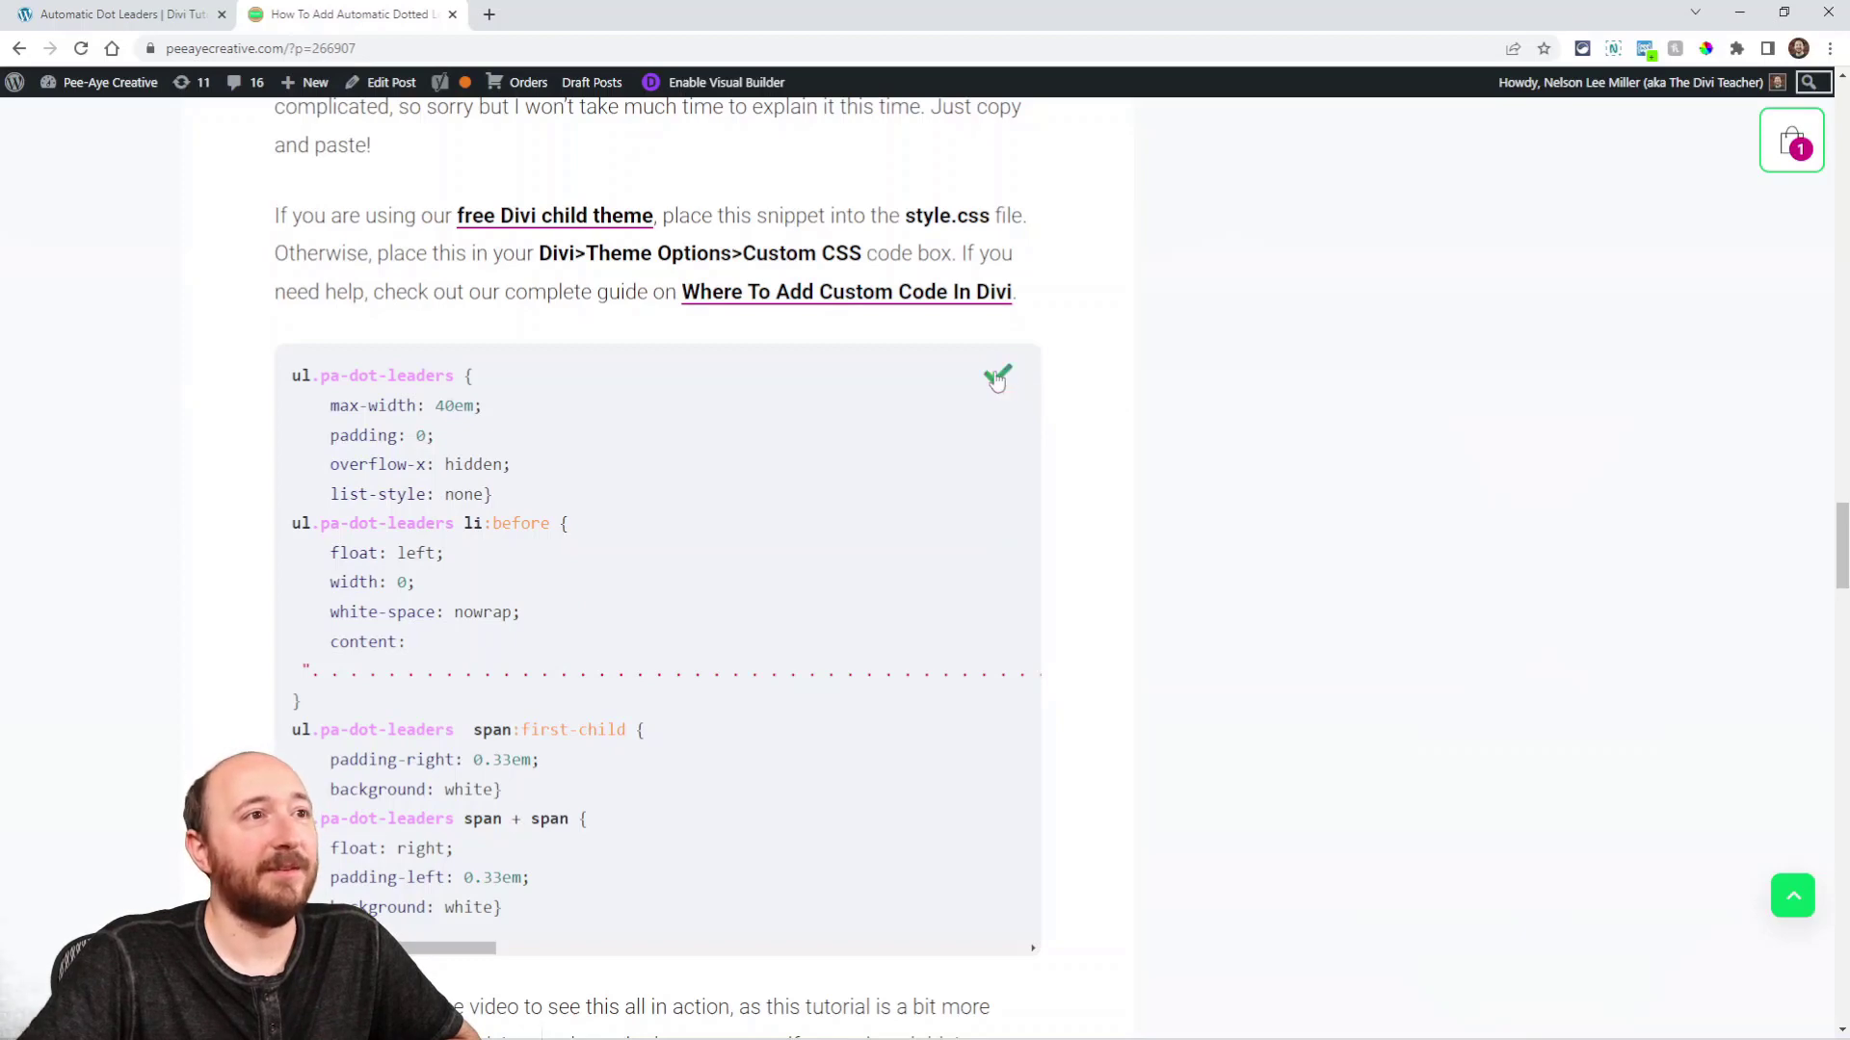
pyautogui.scroll(-3, 690, 417)
# On the Divi demo page, save the text module's settings and paste the copied snippet into the page's Custom CSS, saving the page settings.
pyautogui.click(116, 13)
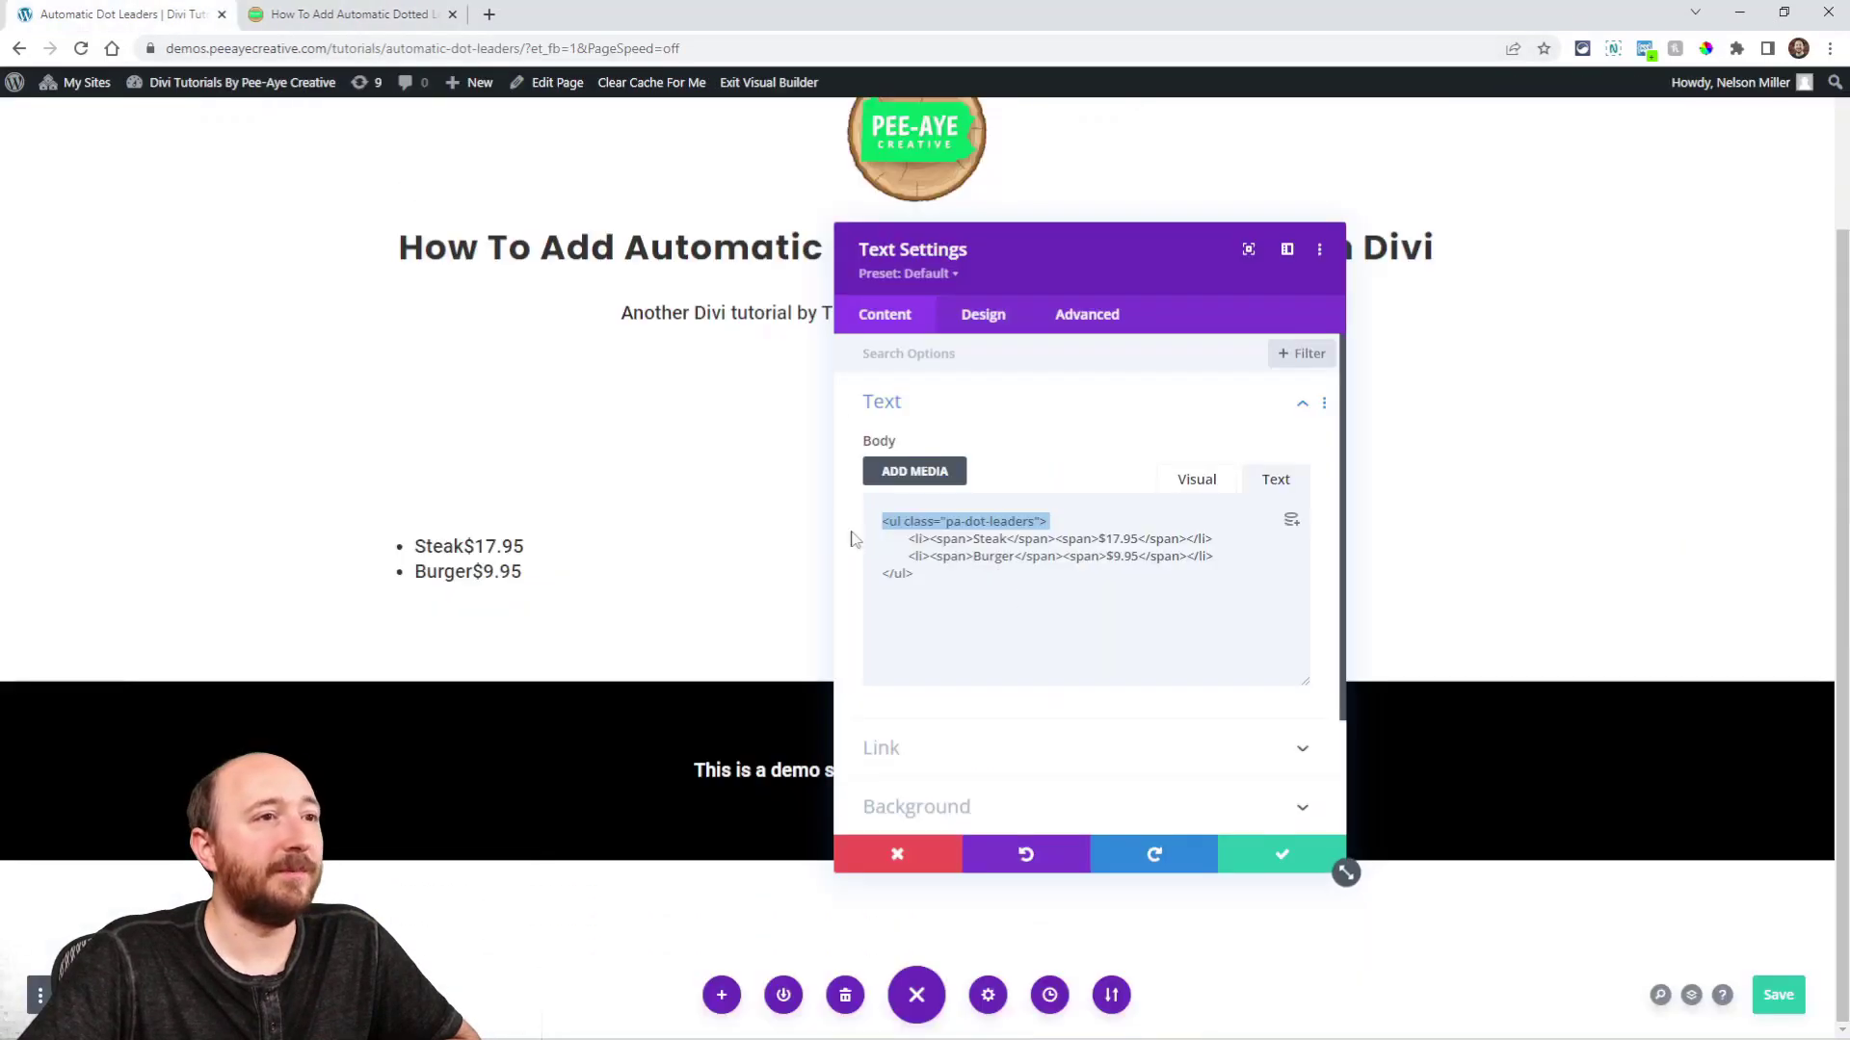
pyautogui.click(1286, 857)
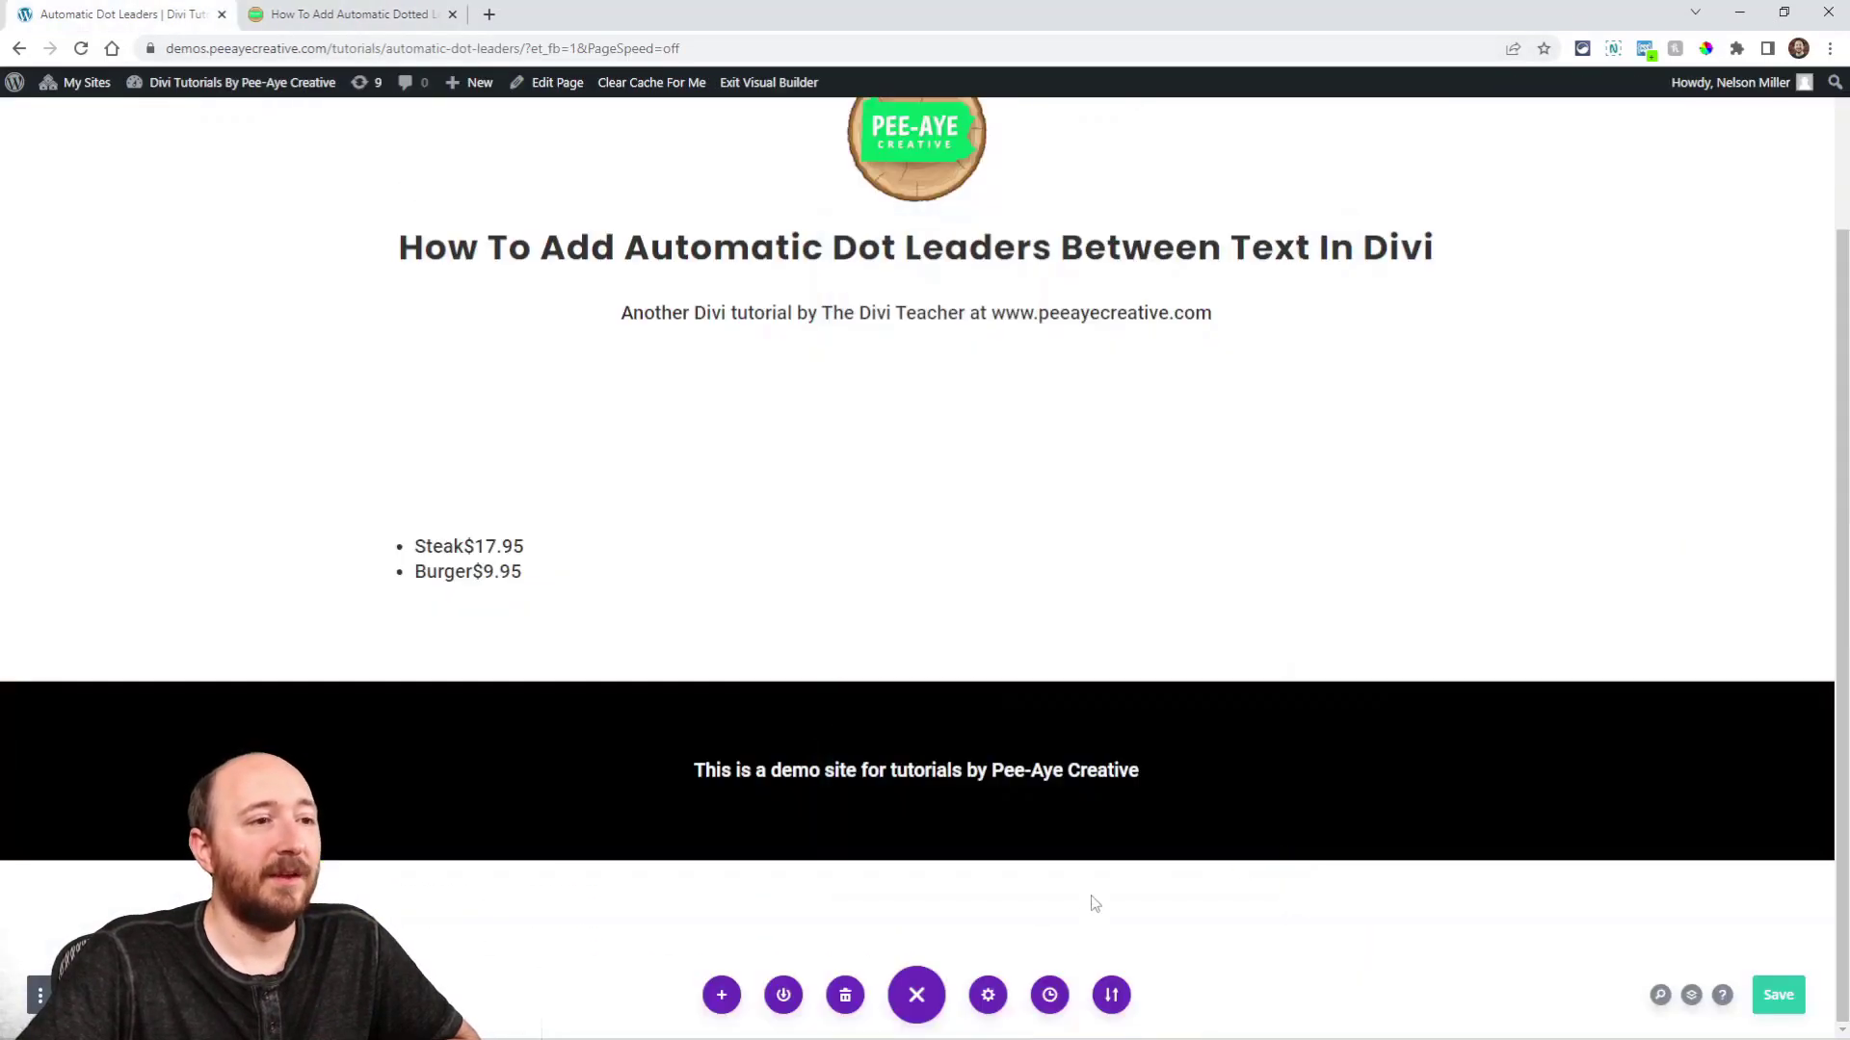
pyautogui.click(988, 997)
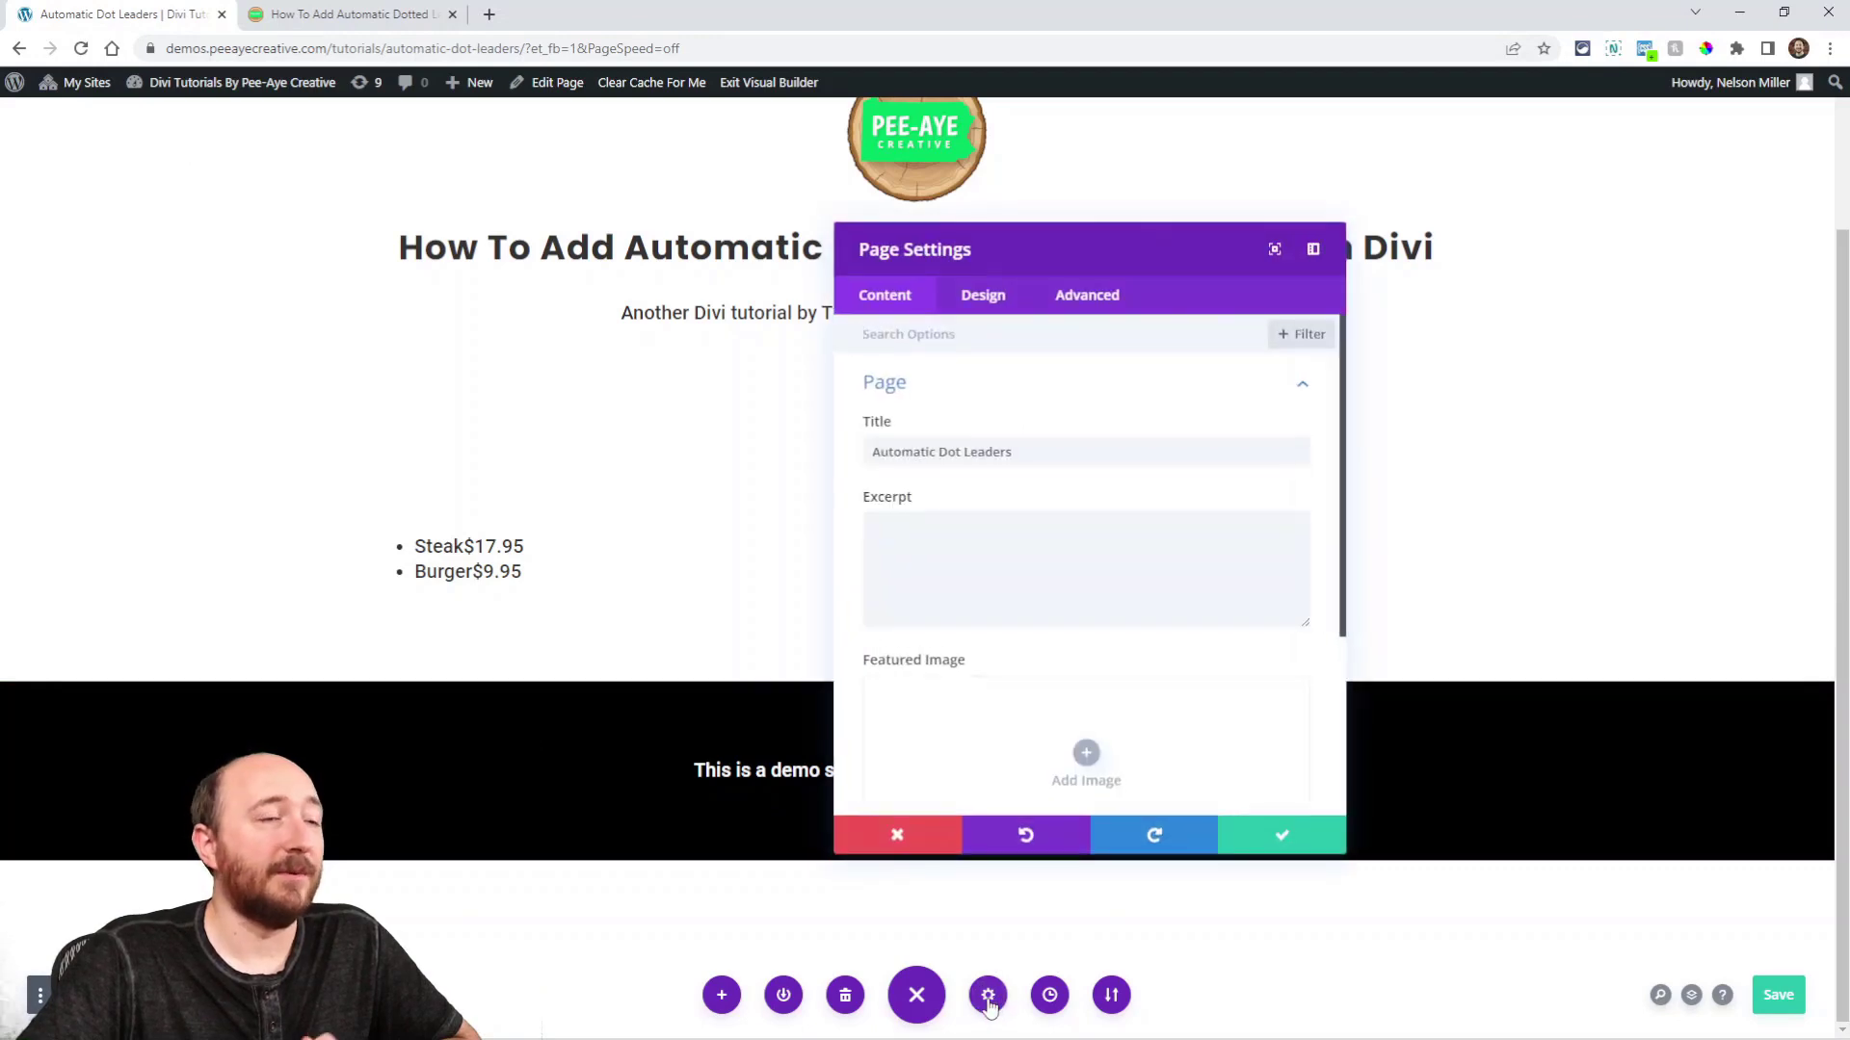
pyautogui.click(1081, 297)
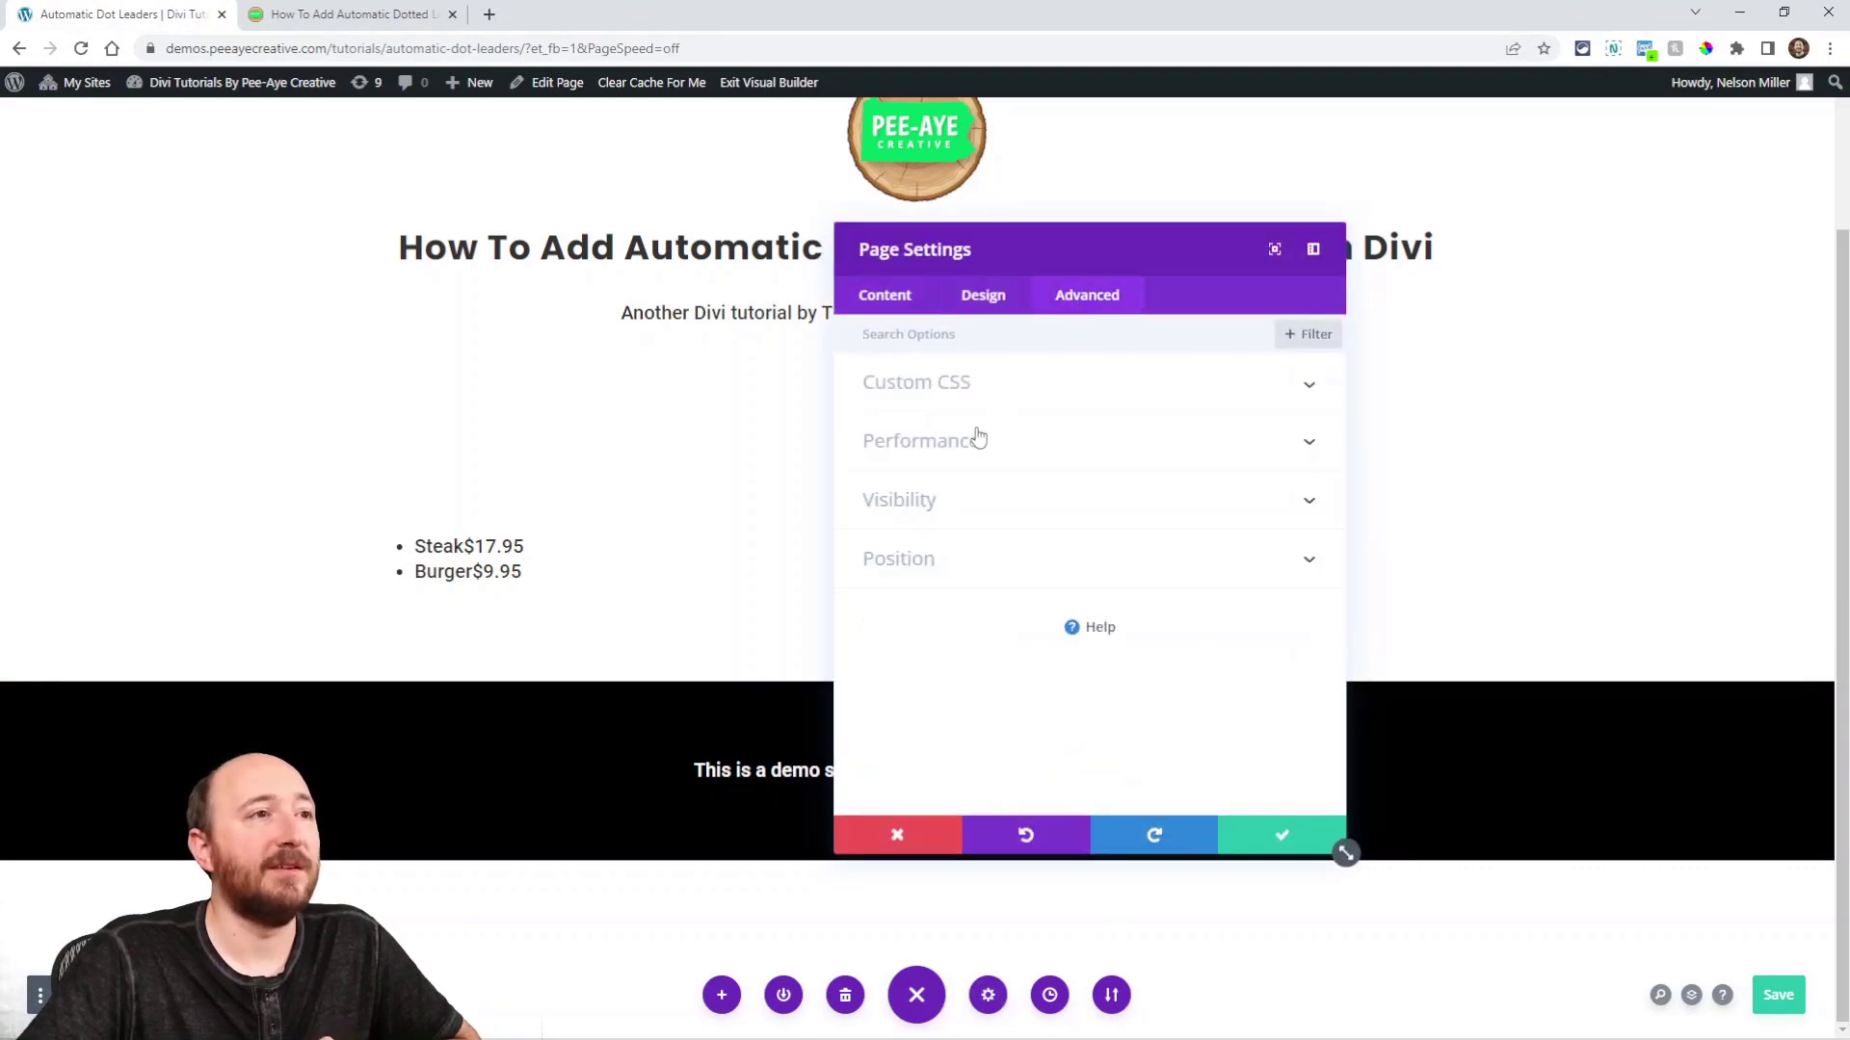
pyautogui.click(897, 404)
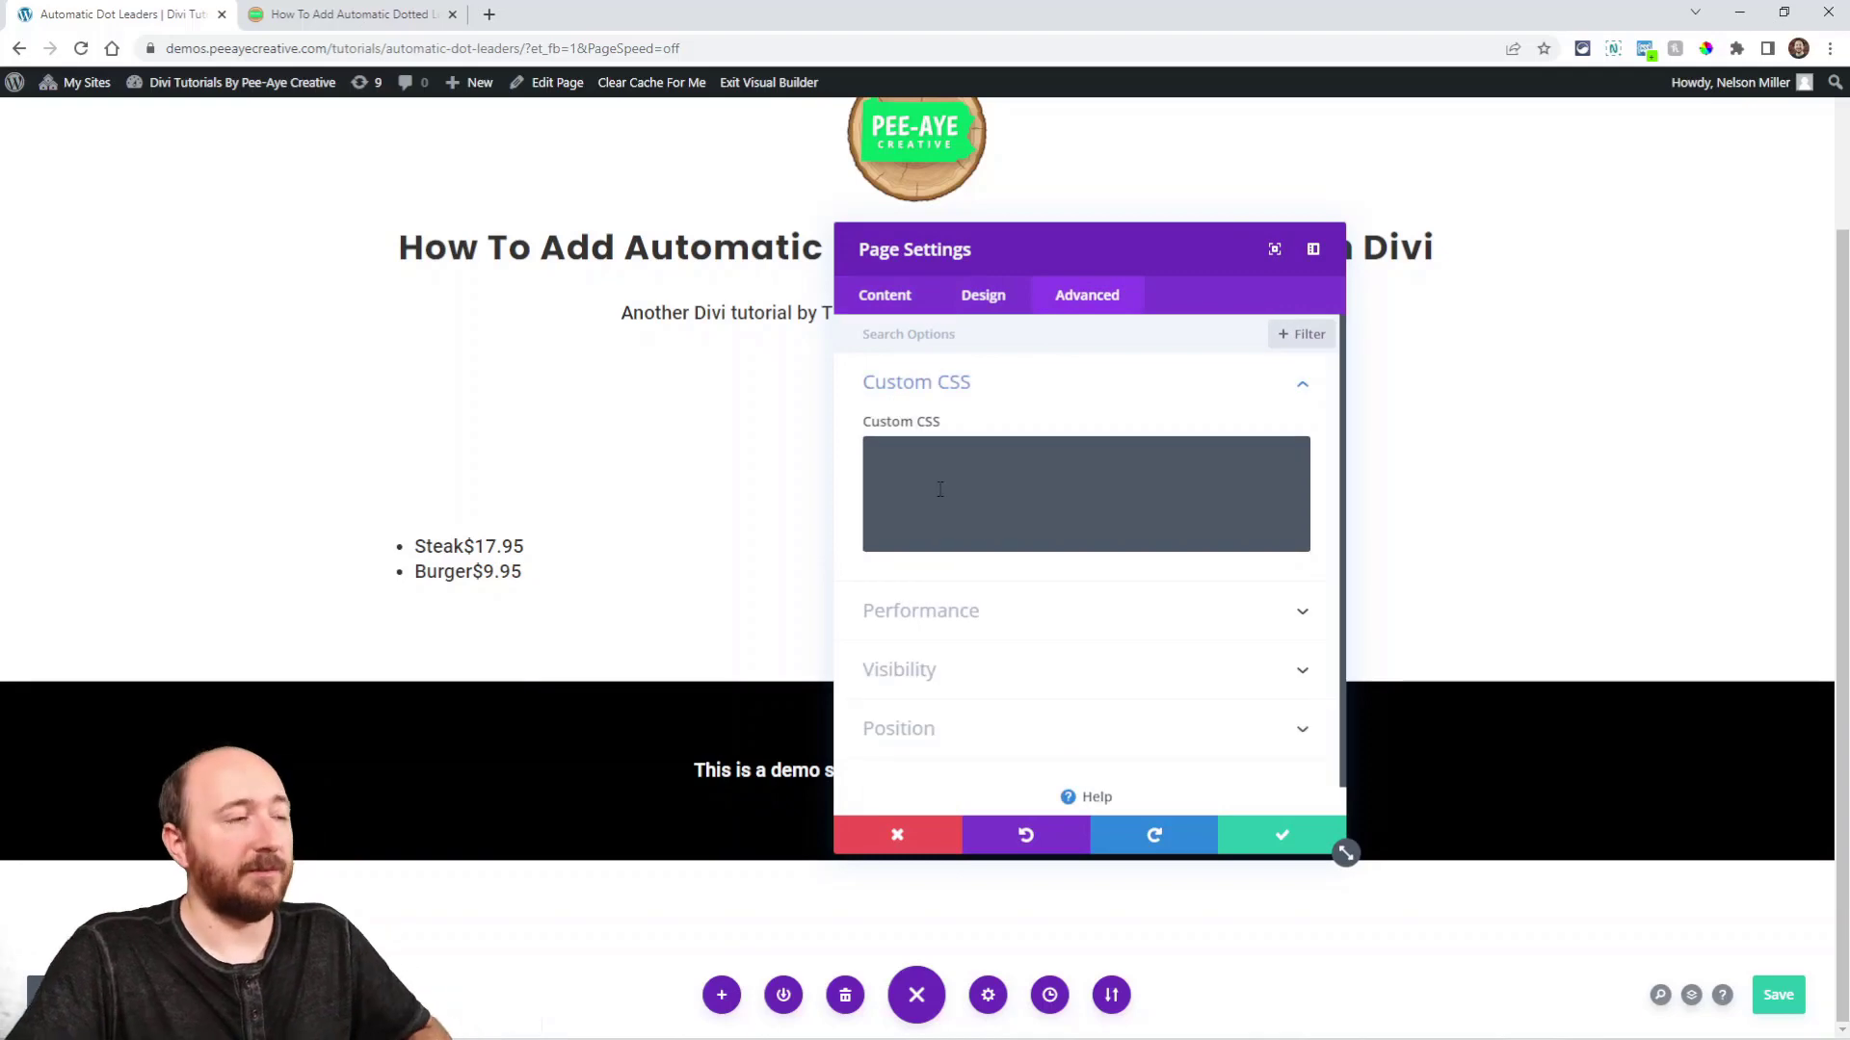
pyautogui.click(938, 488)
pyautogui.hotkey('ctrl', 'v')
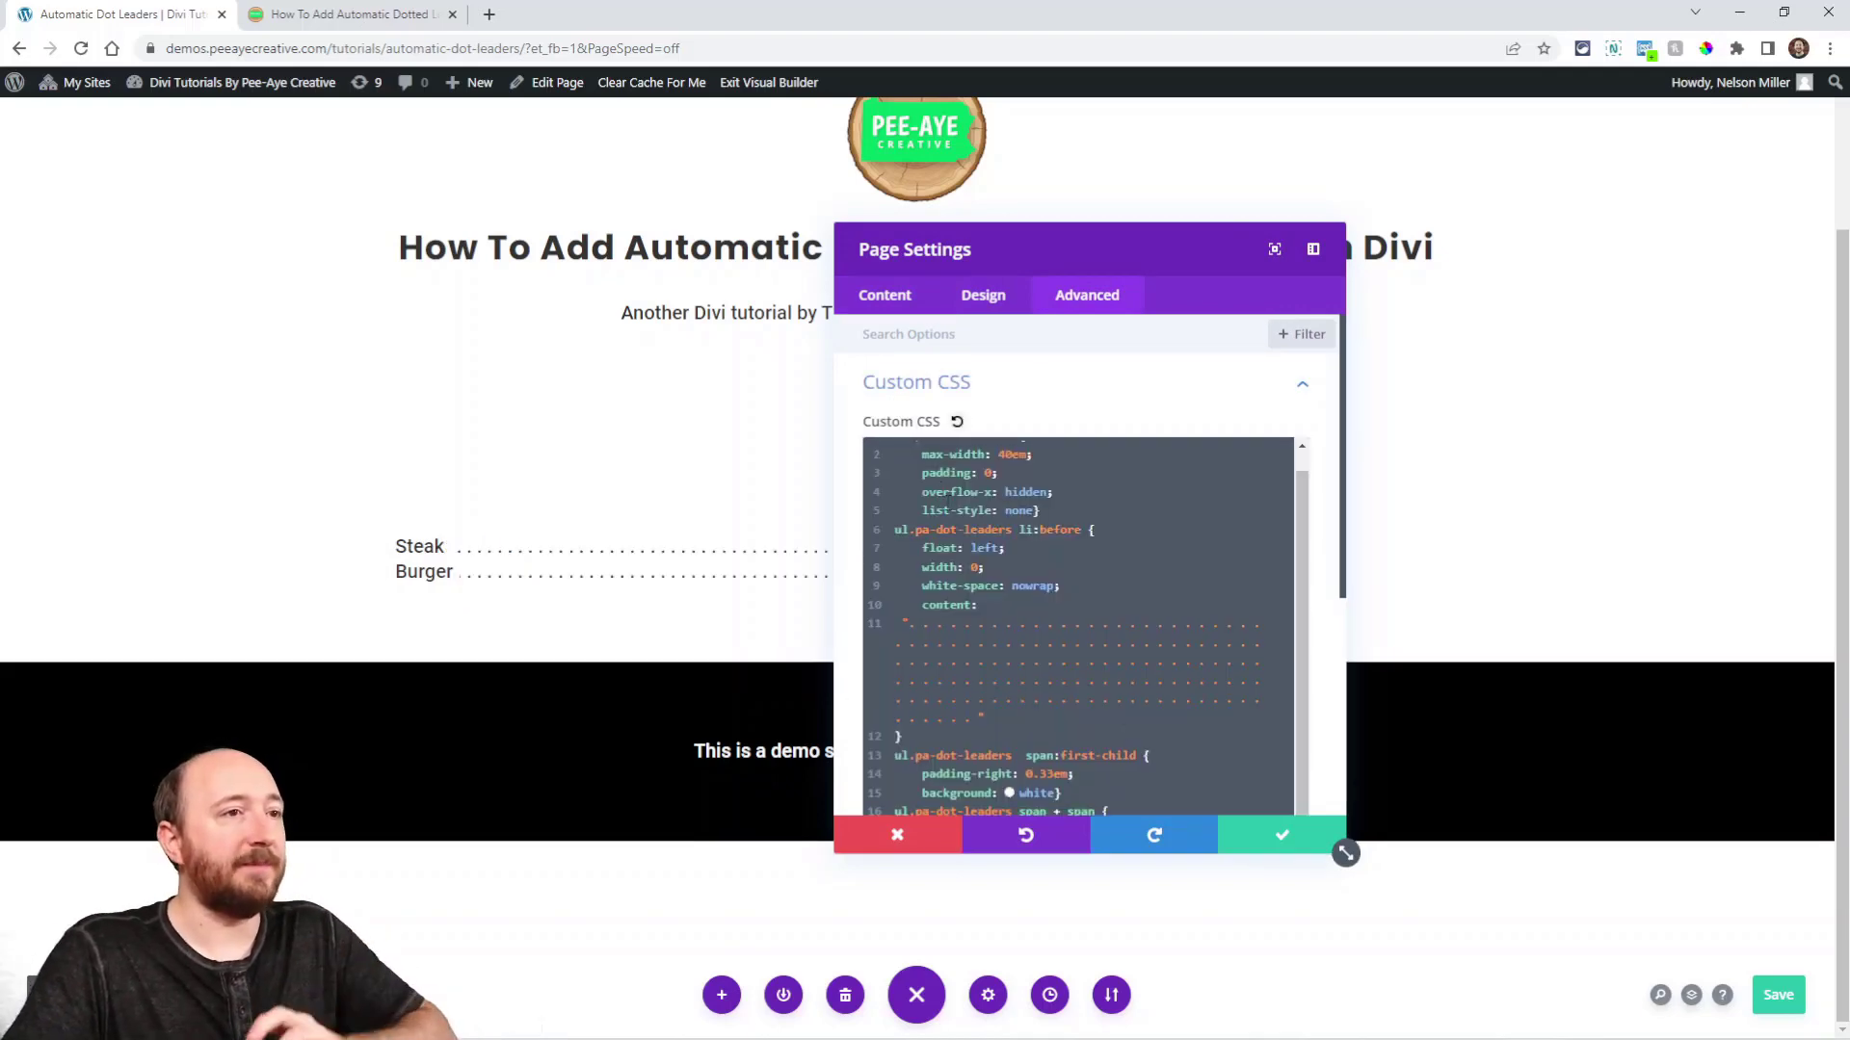
pyautogui.click(1279, 836)
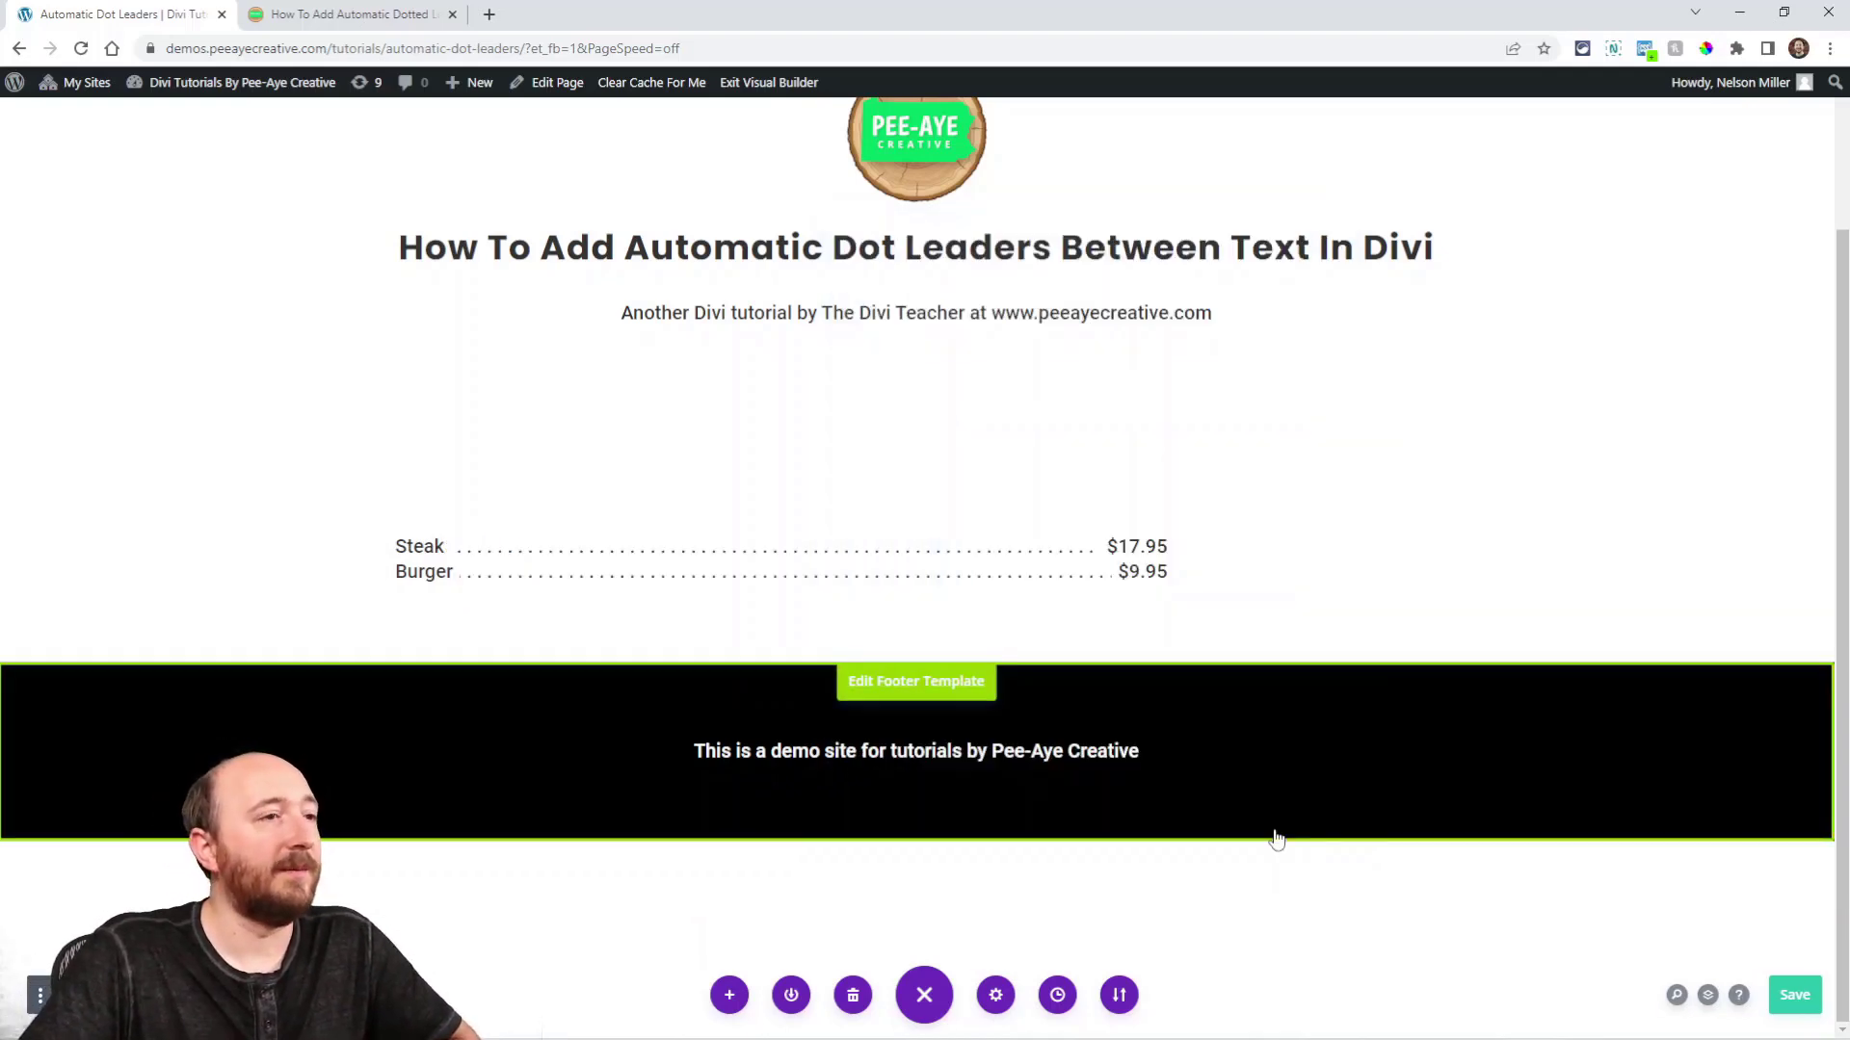
# Set the max-width of ul.pa-dot-leaders to 60em in the page's Custom CSS and save the page settings.
pyautogui.click(995, 997)
pyautogui.moveTo(1060, 253); pyautogui.dragTo(1561, 235)
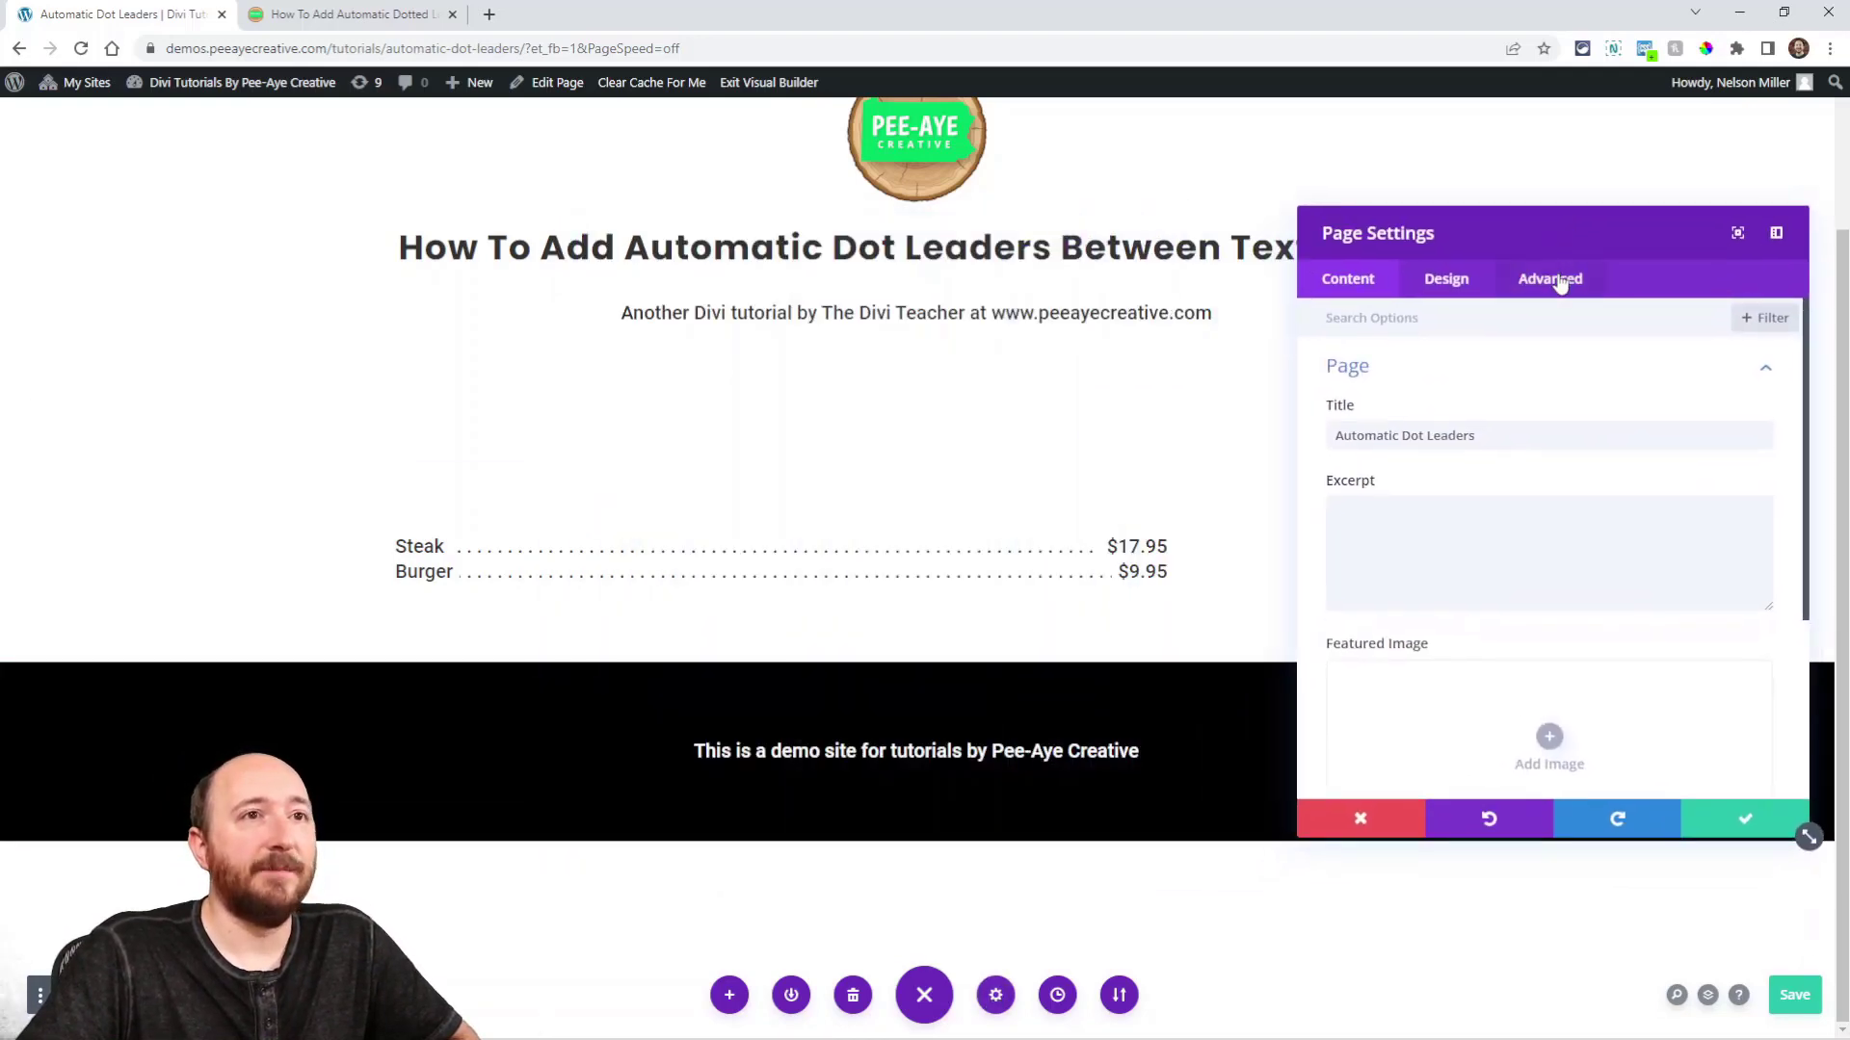
pyautogui.click(1553, 279)
pyautogui.click(1416, 380)
pyautogui.click(1468, 458)
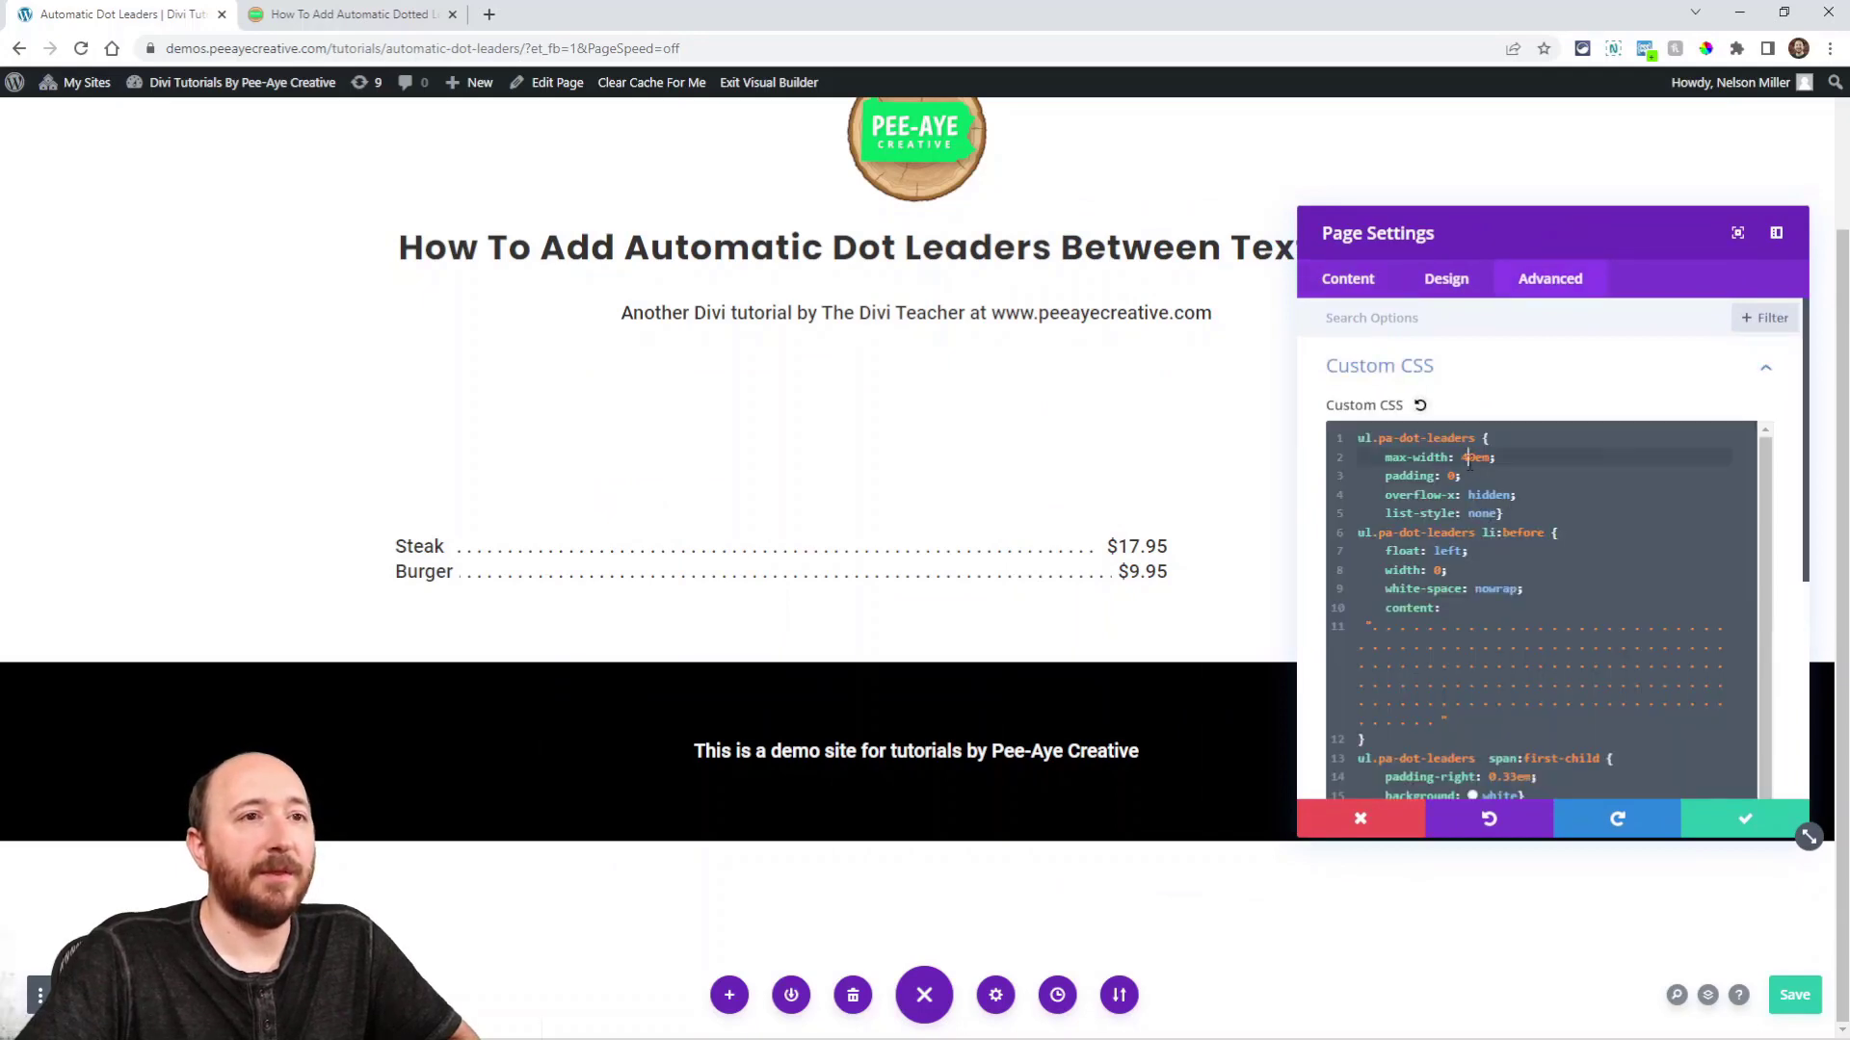
pyautogui.press('BackSpace')
pyautogui.write('6')
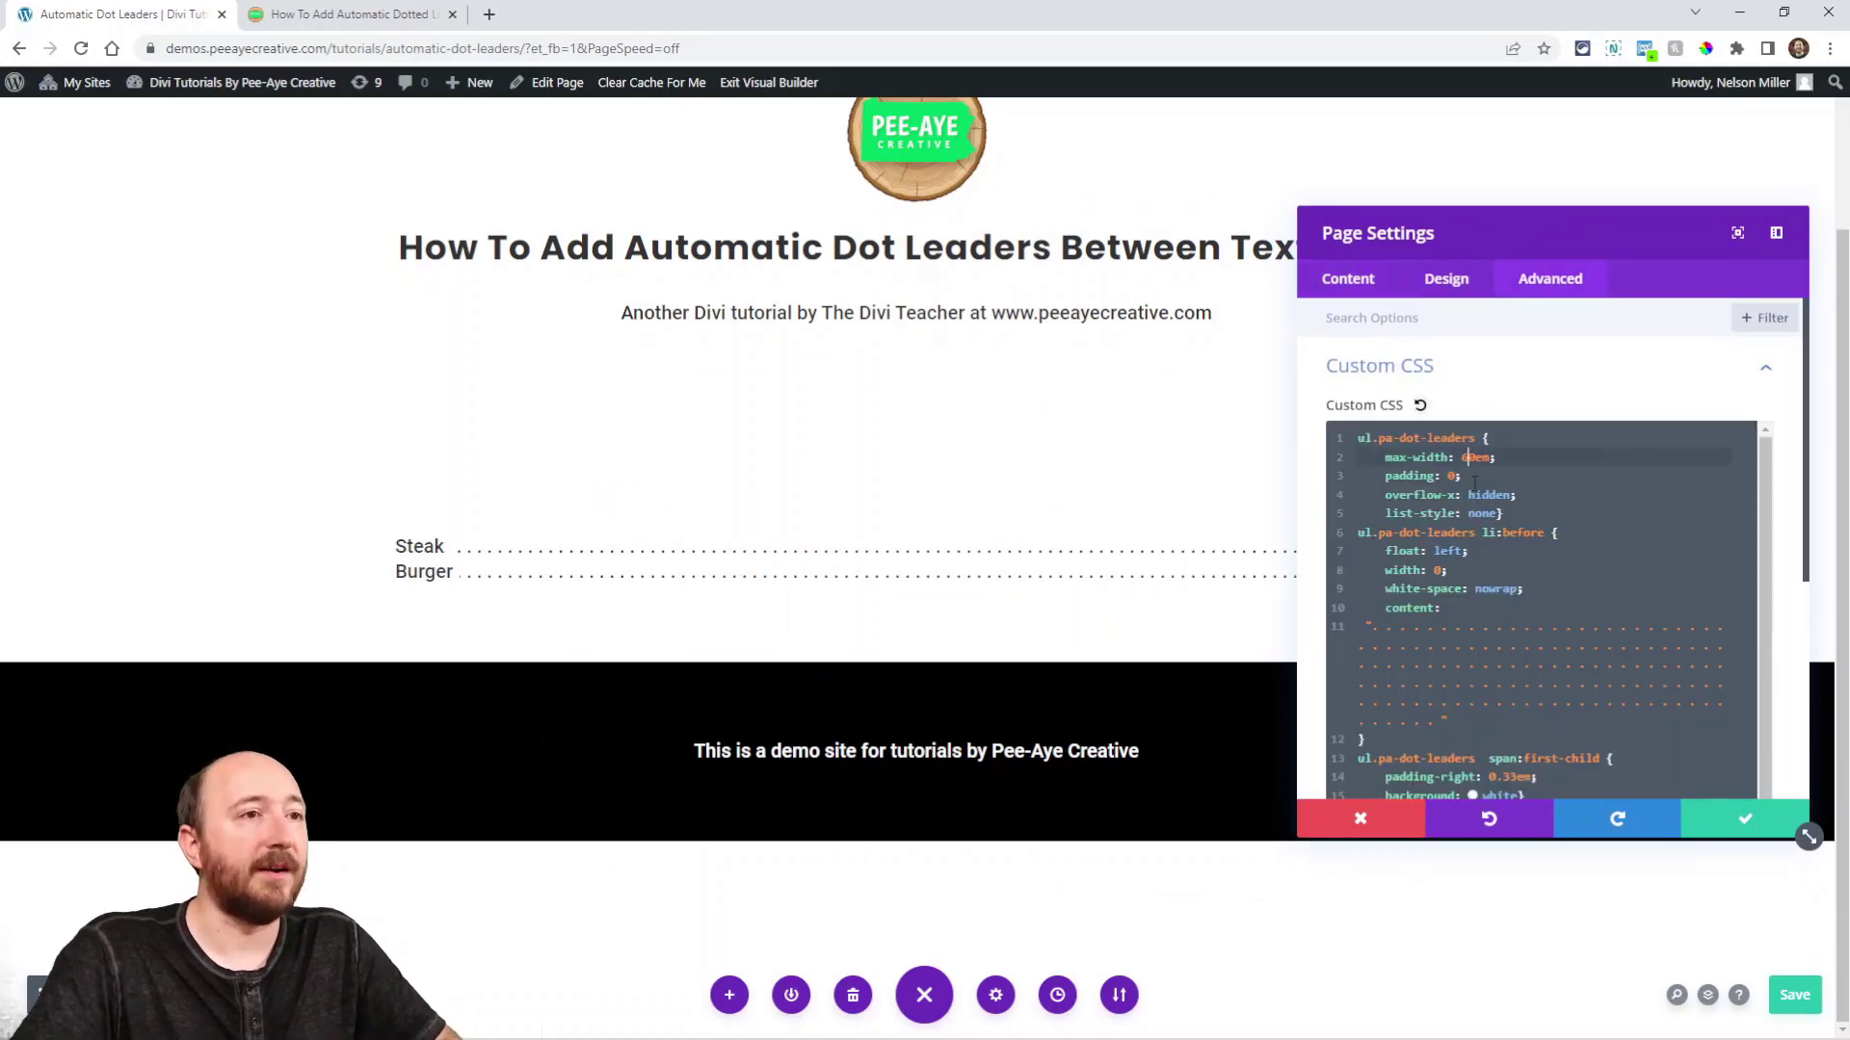
pyautogui.moveTo(1575, 234); pyautogui.dragTo(930, 265)
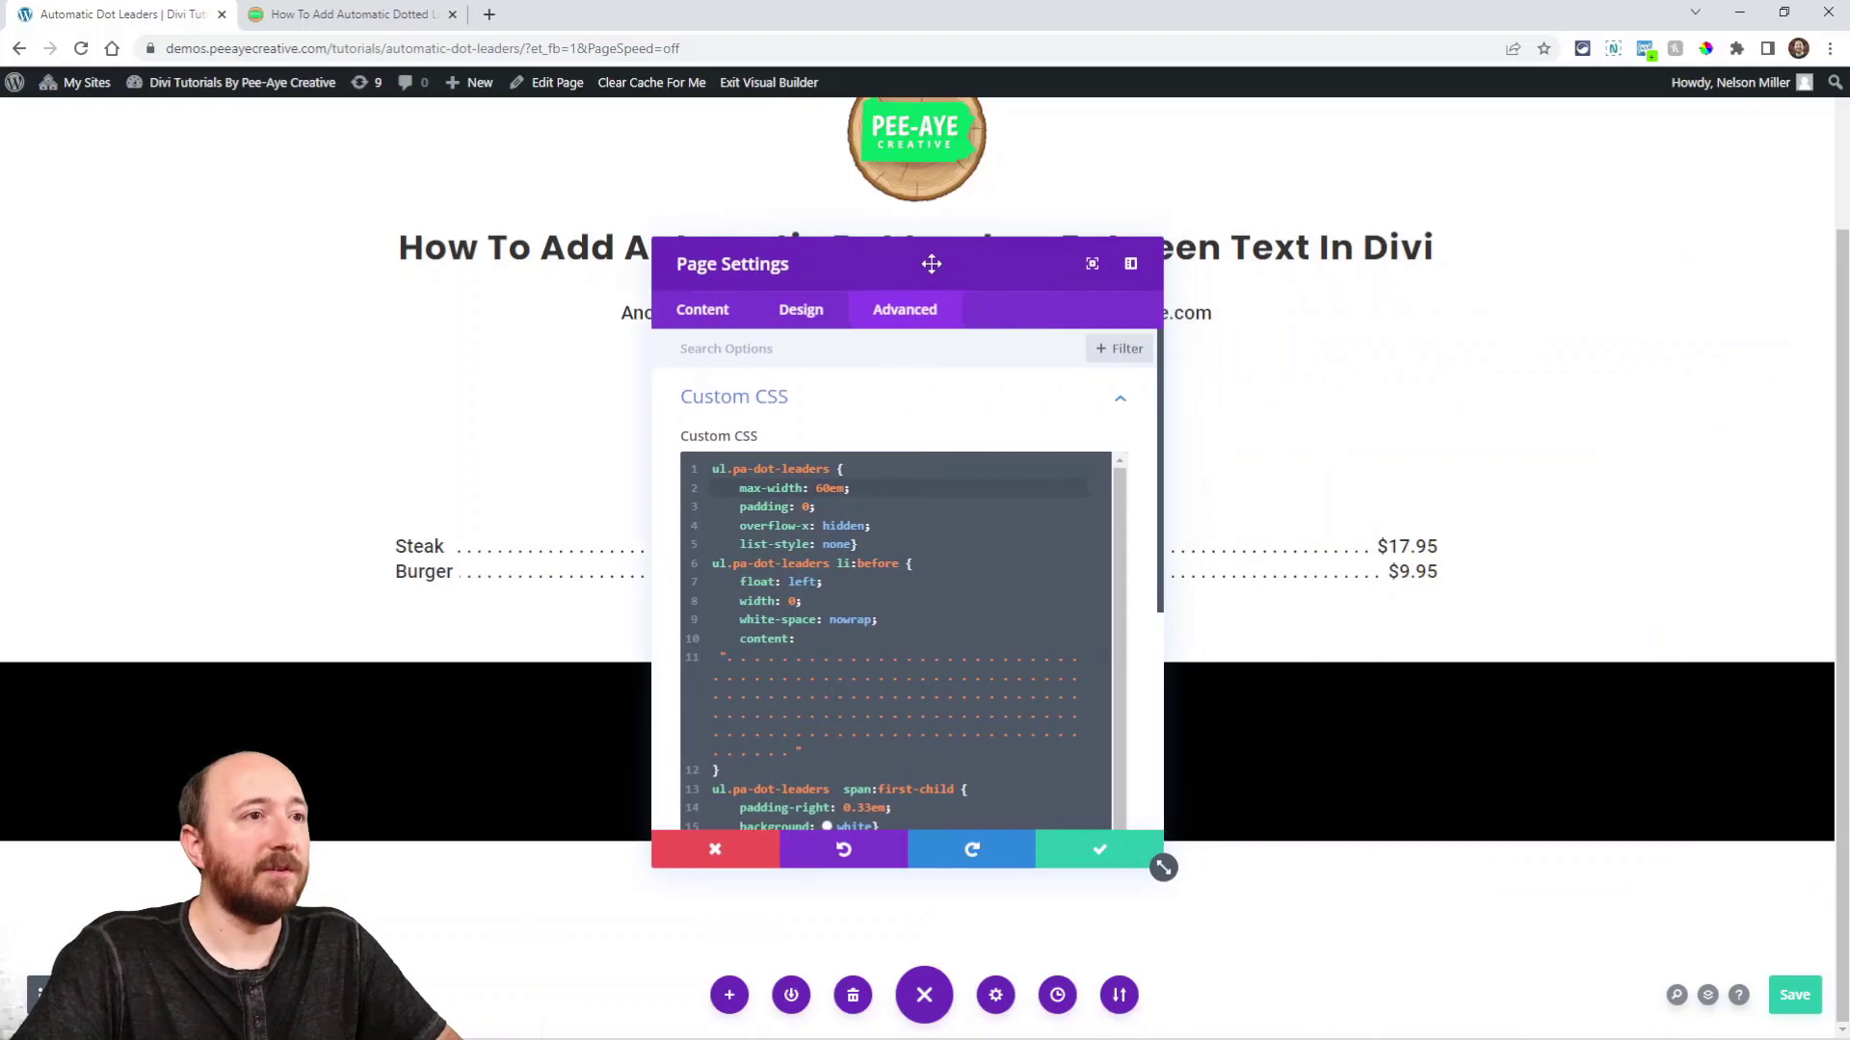
pyautogui.click(1088, 850)
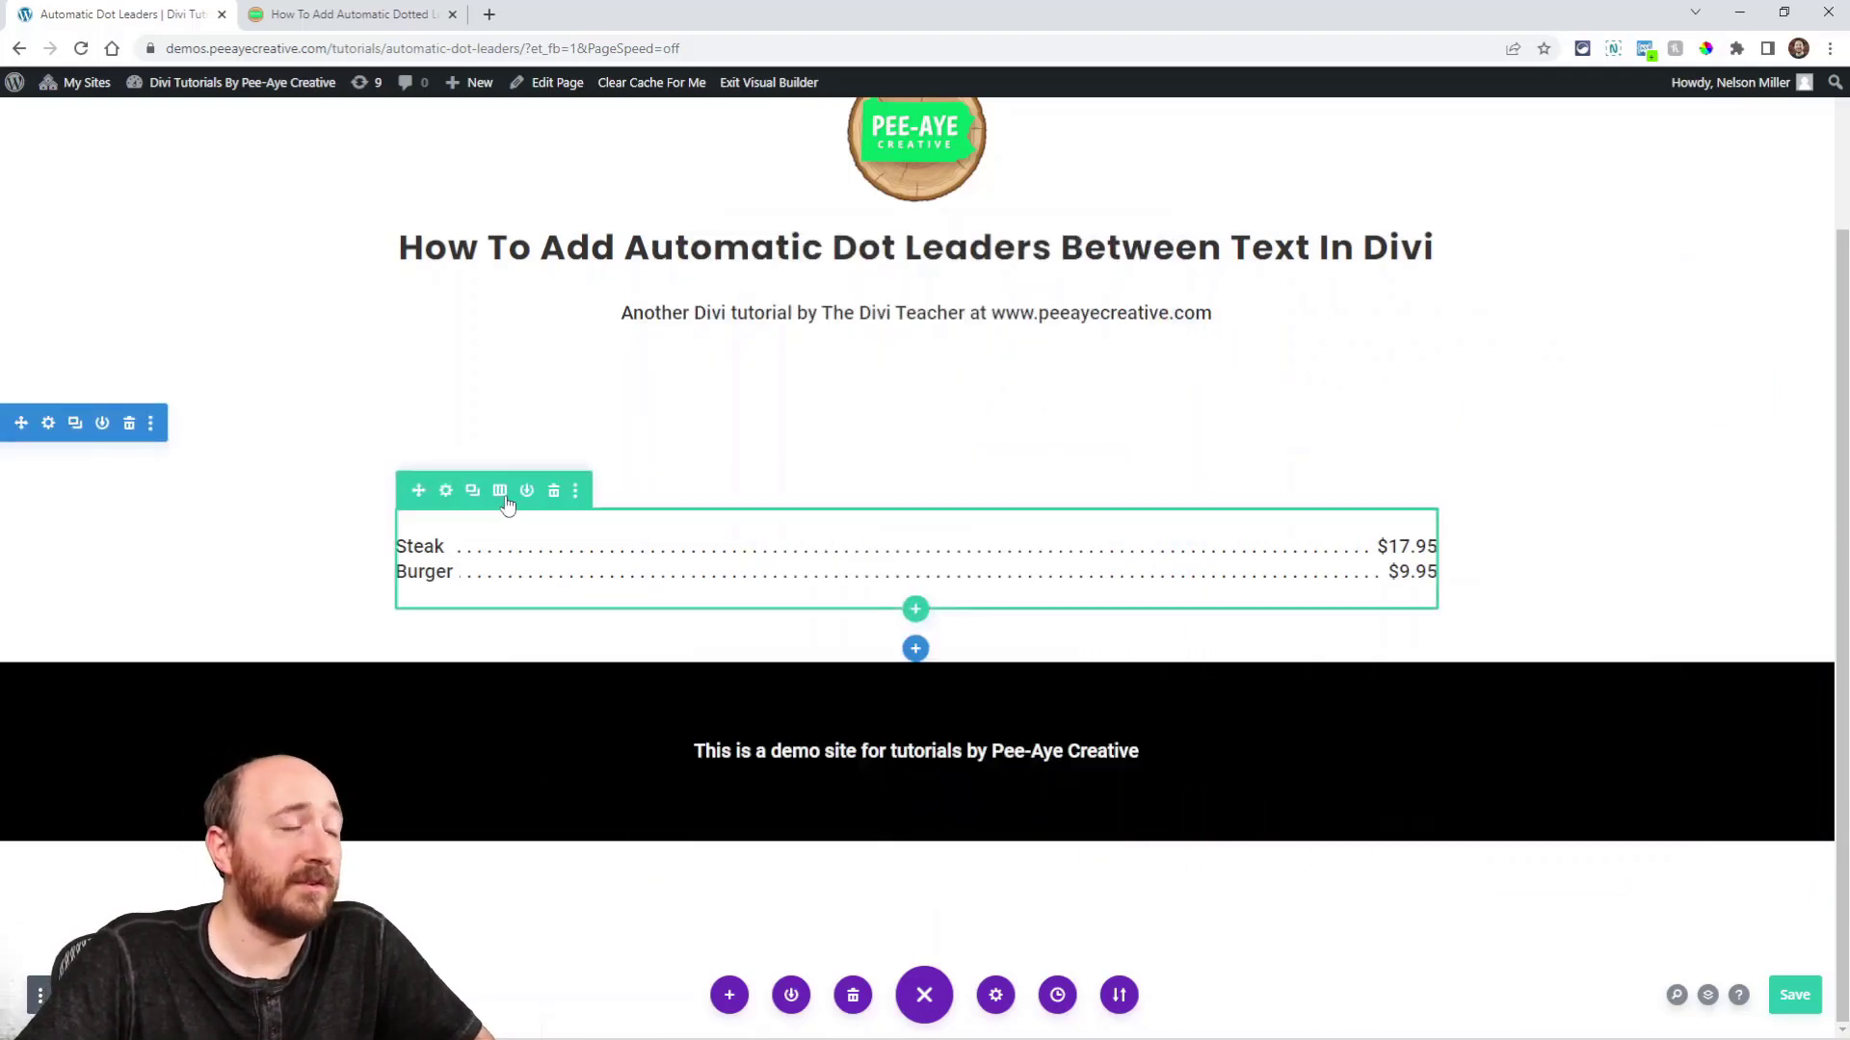
# Change the price list row to two equal columns, and place a duplicate of the Steak and Burger text module in the second column.
pyautogui.click(500, 492)
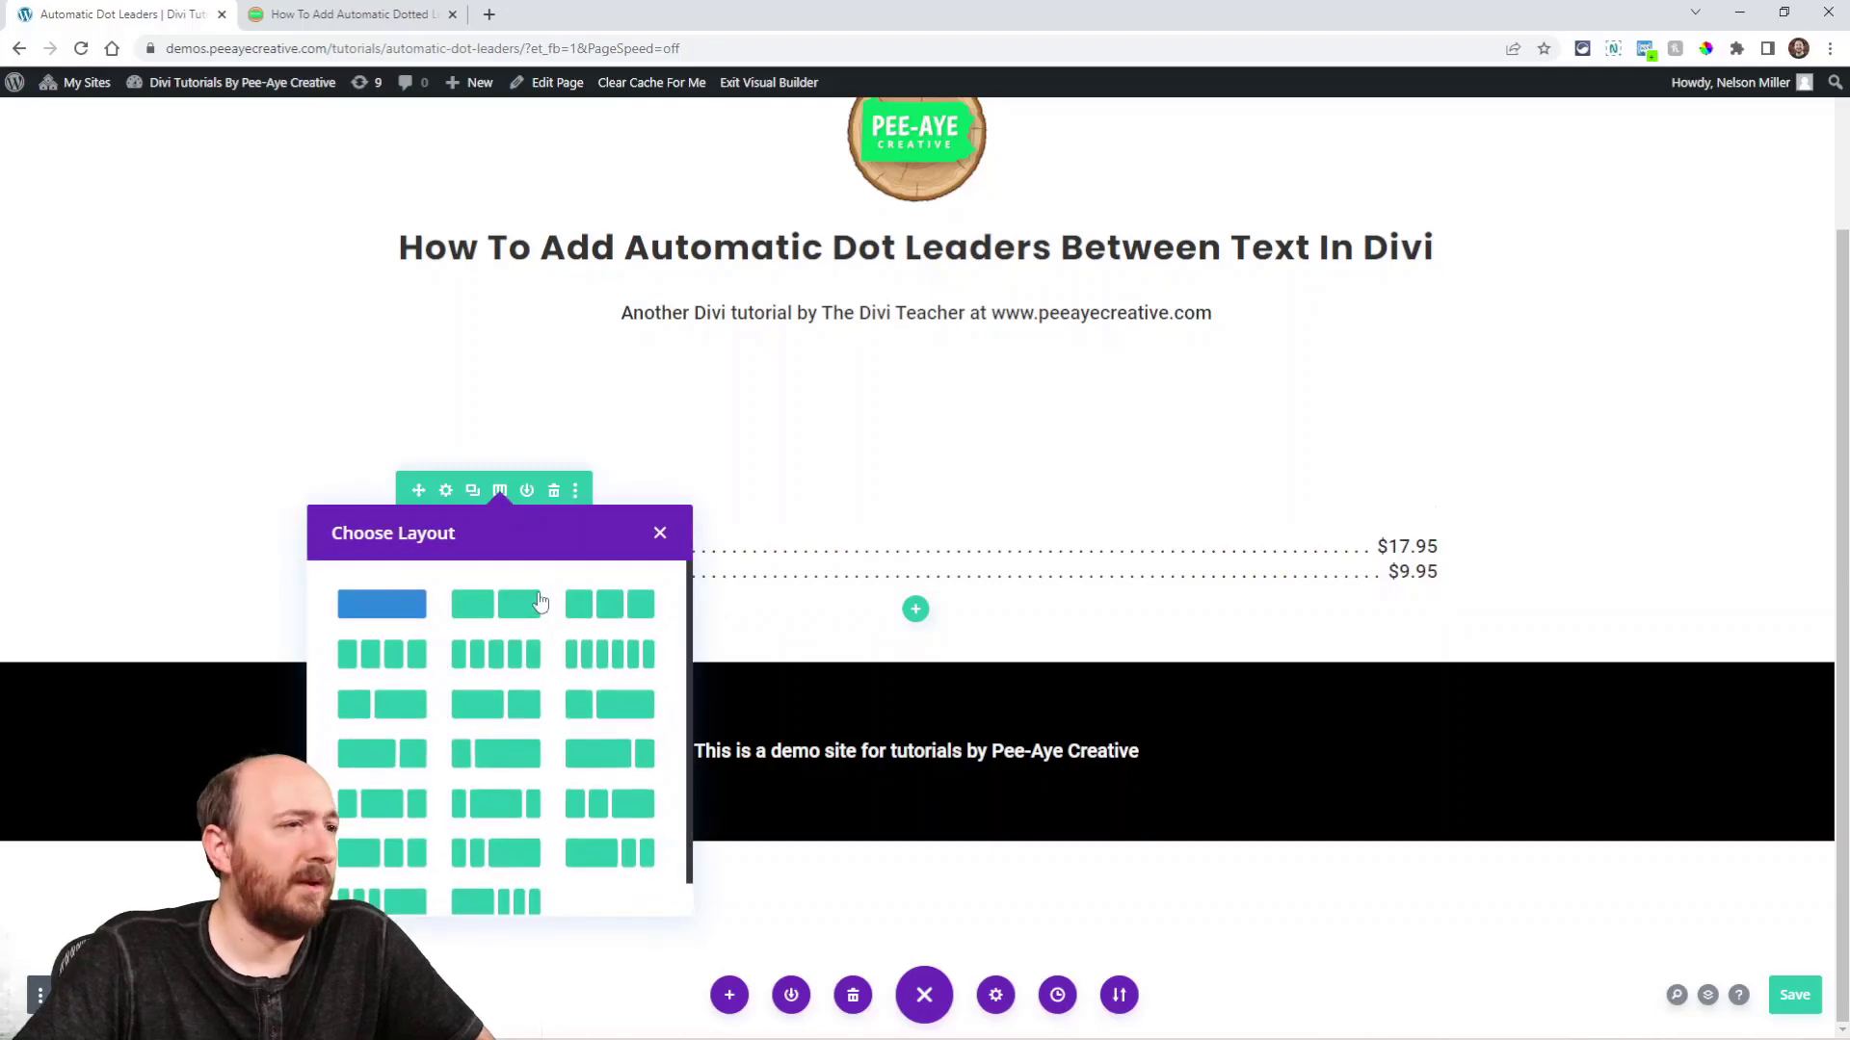
pyautogui.click(487, 607)
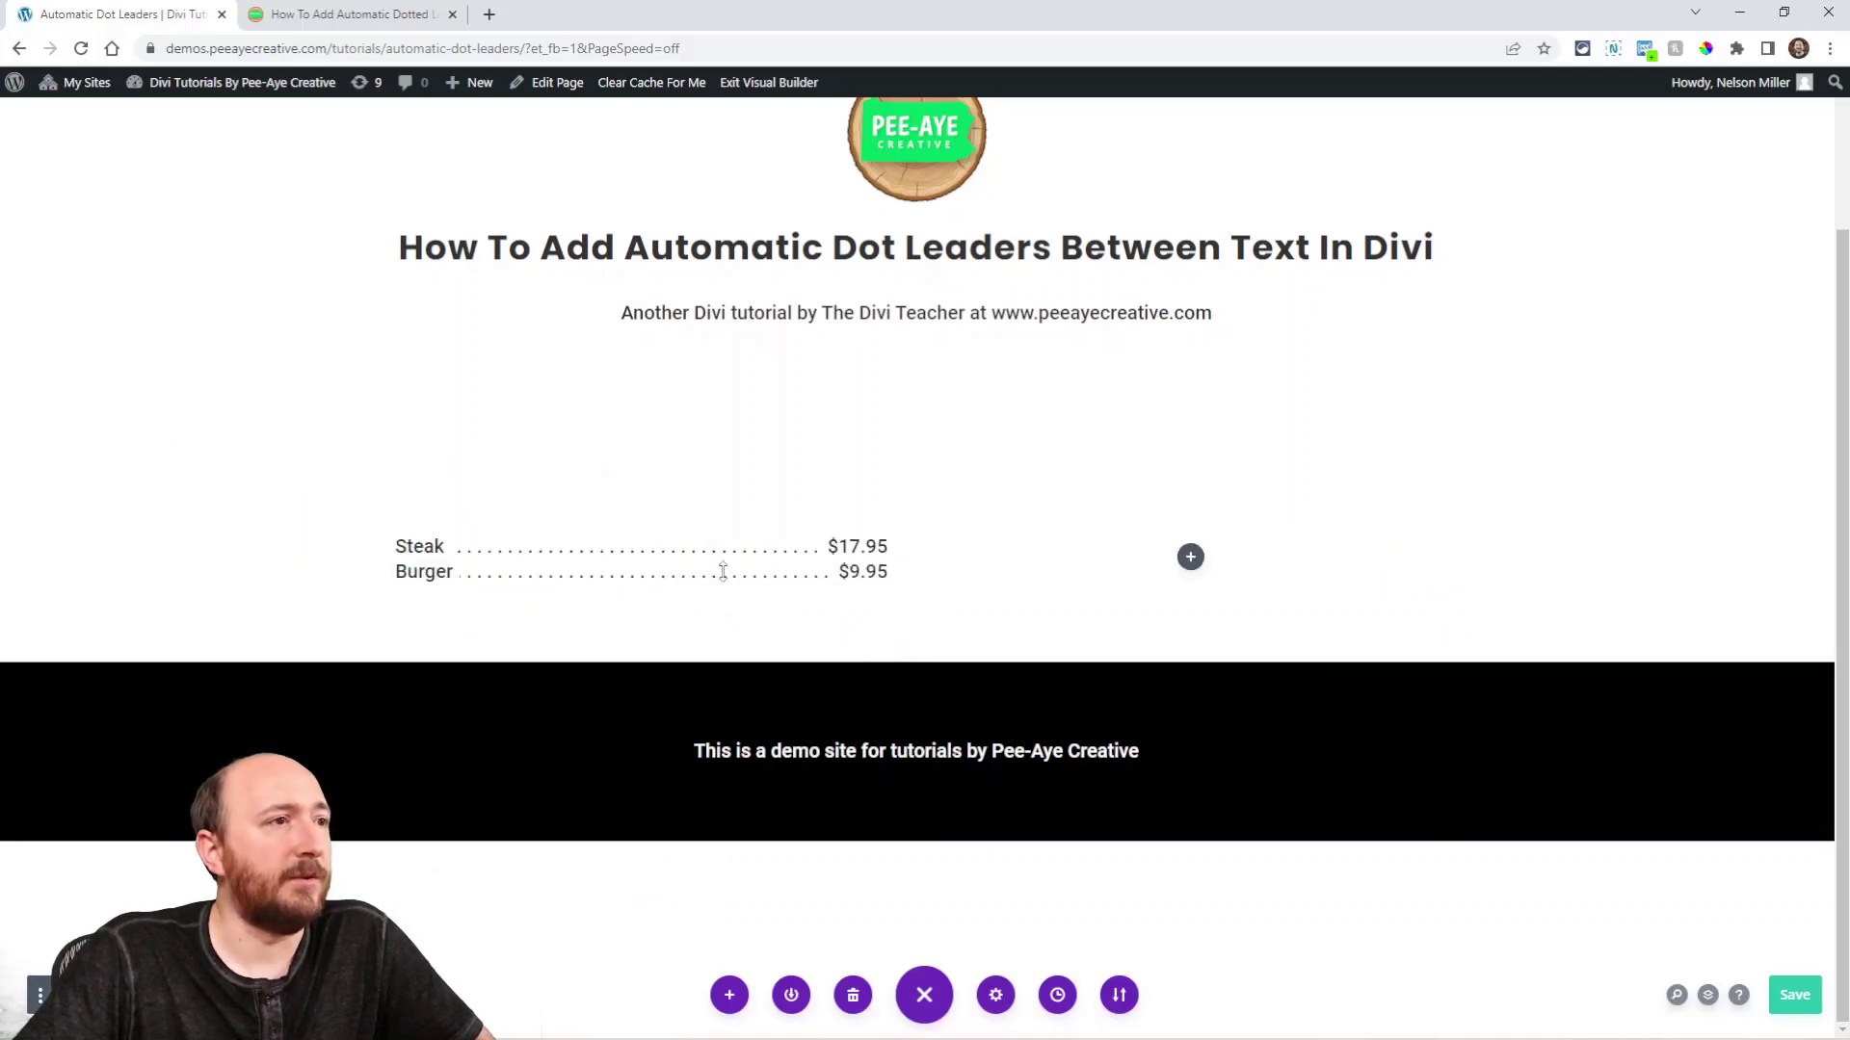
pyautogui.click(632, 542)
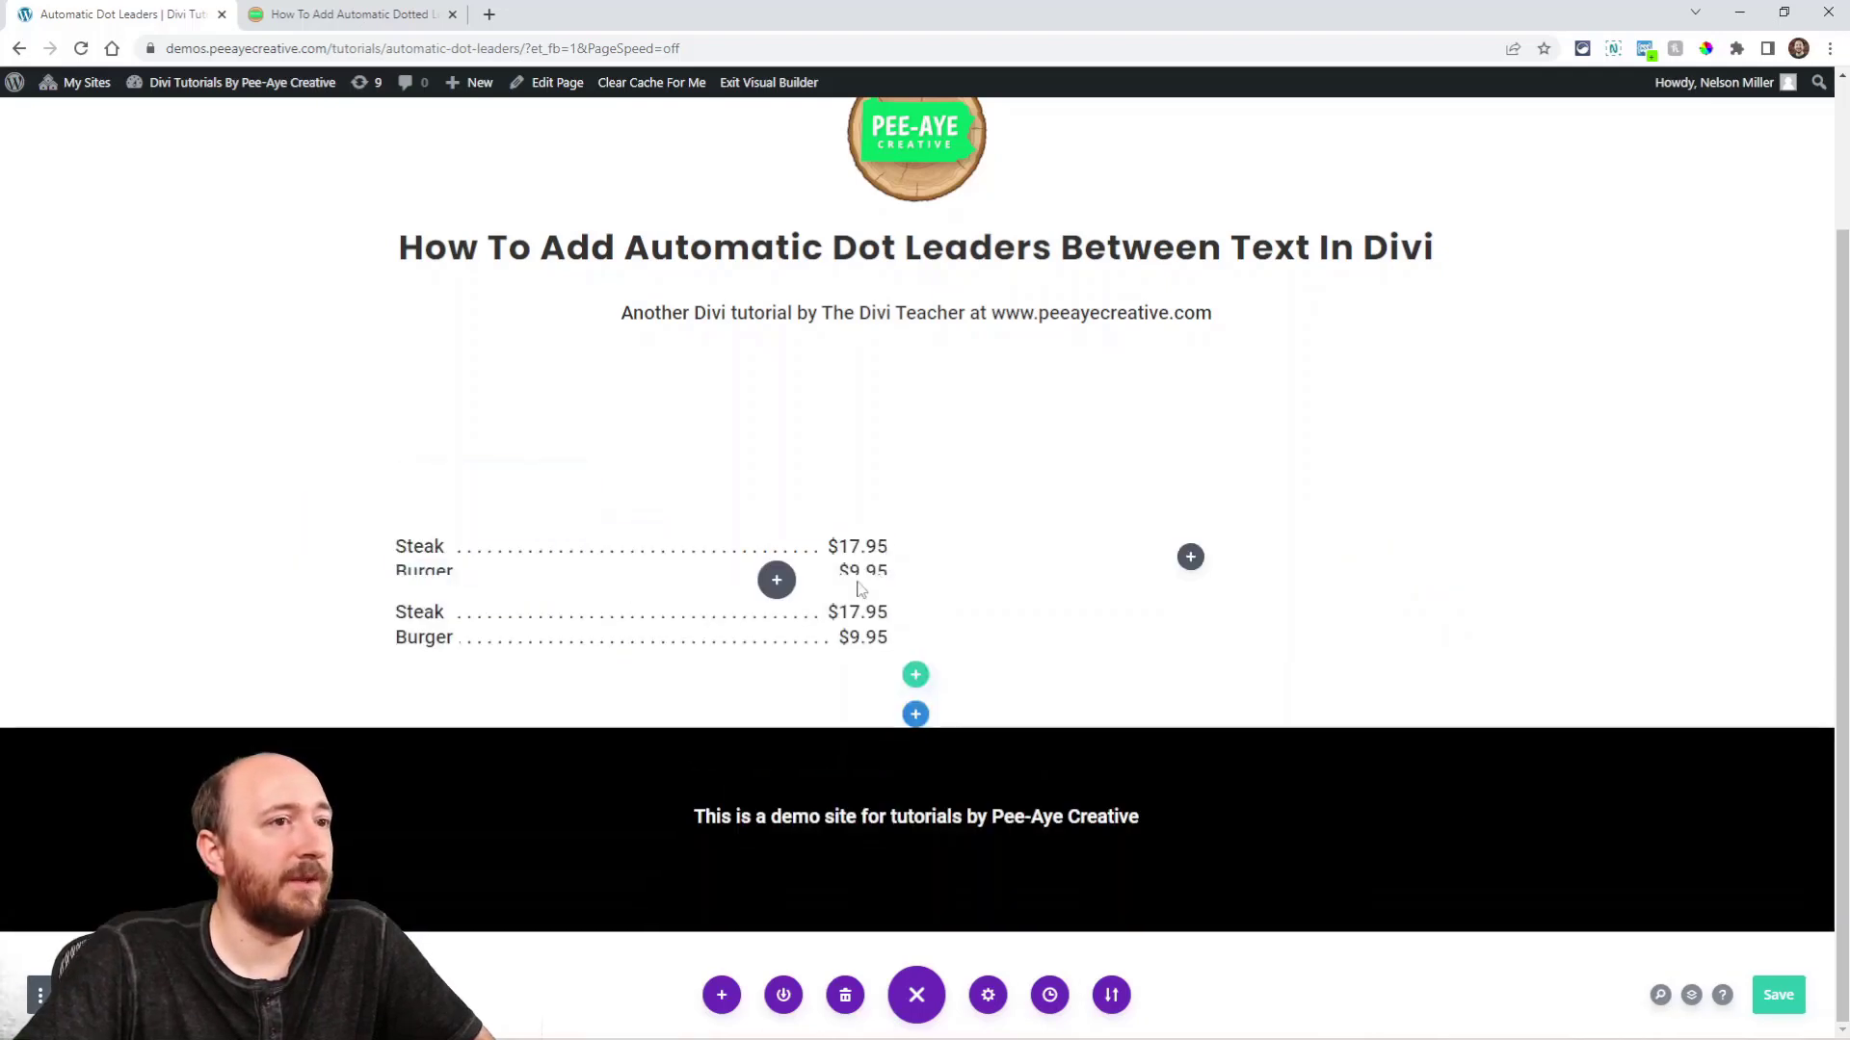
pyautogui.moveTo(861, 588); pyautogui.dragTo(1156, 557)
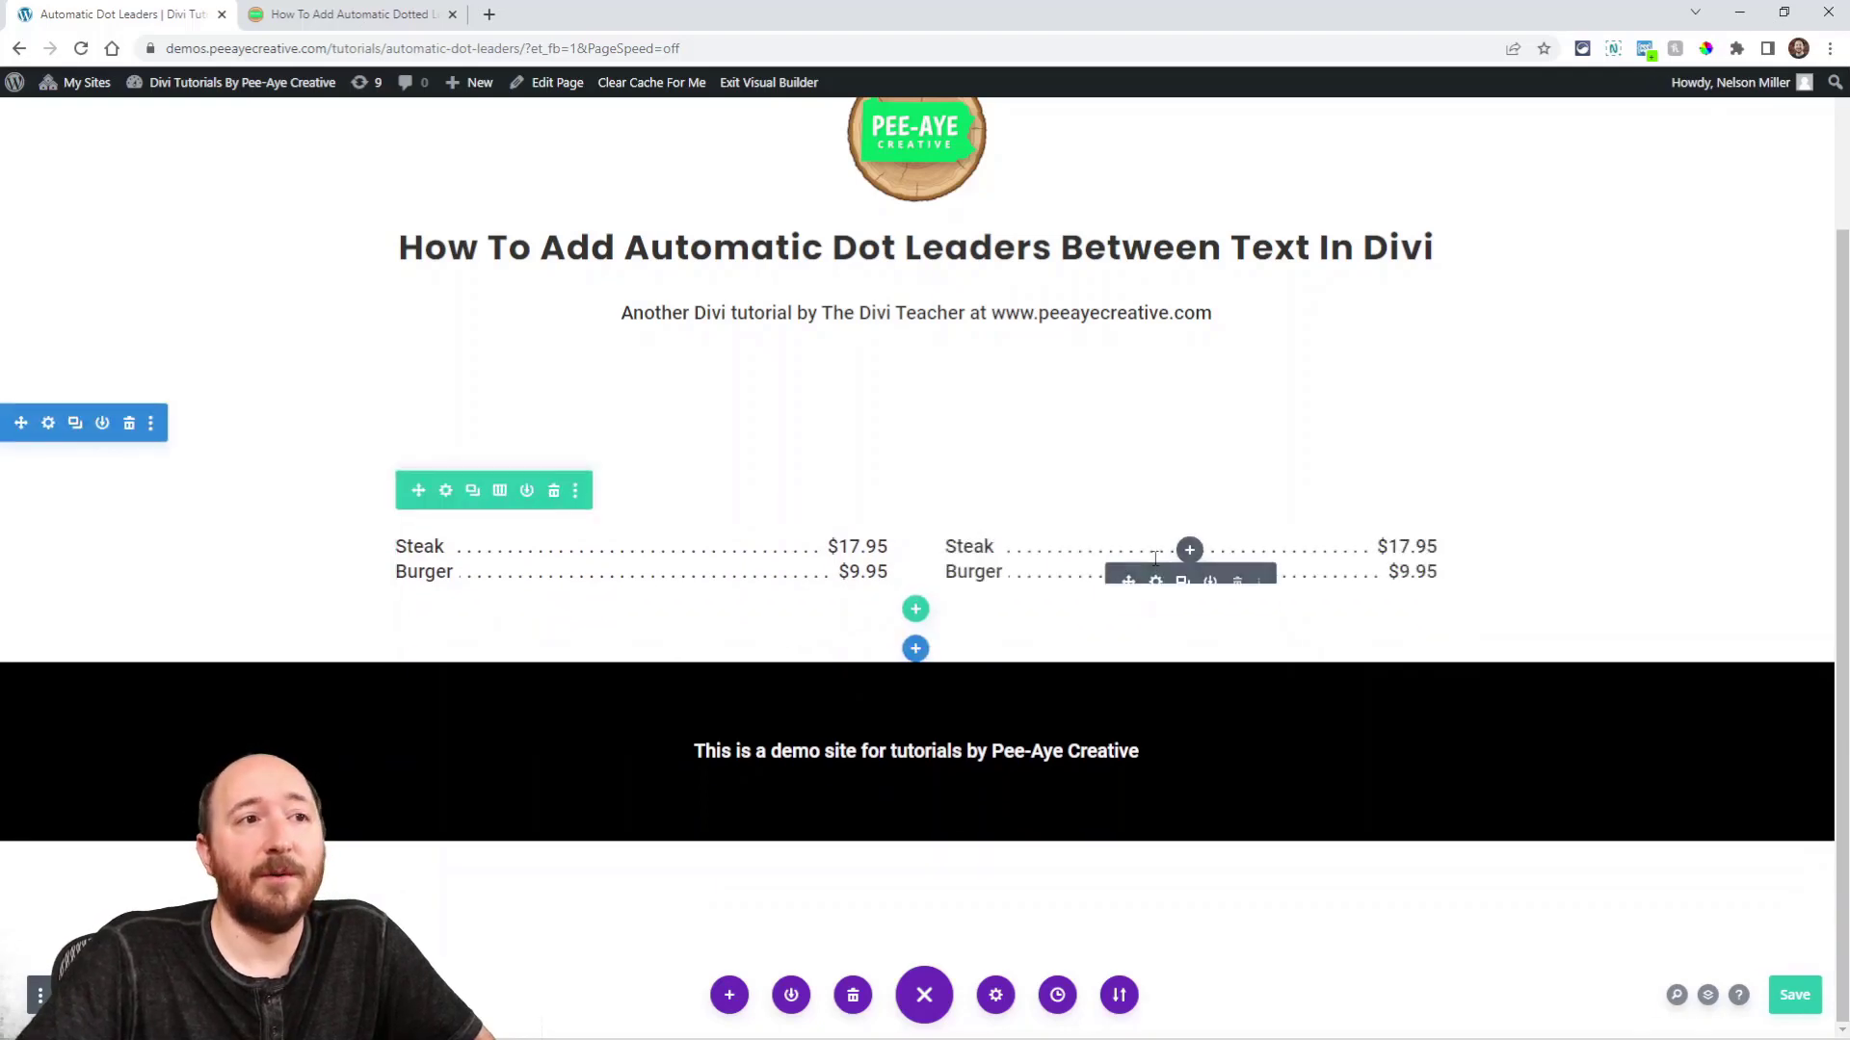
# Duplicate the two-column price list row and give the copy a two-column layout with a wider first column (3/5 and 2/5).
pyautogui.click(475, 493)
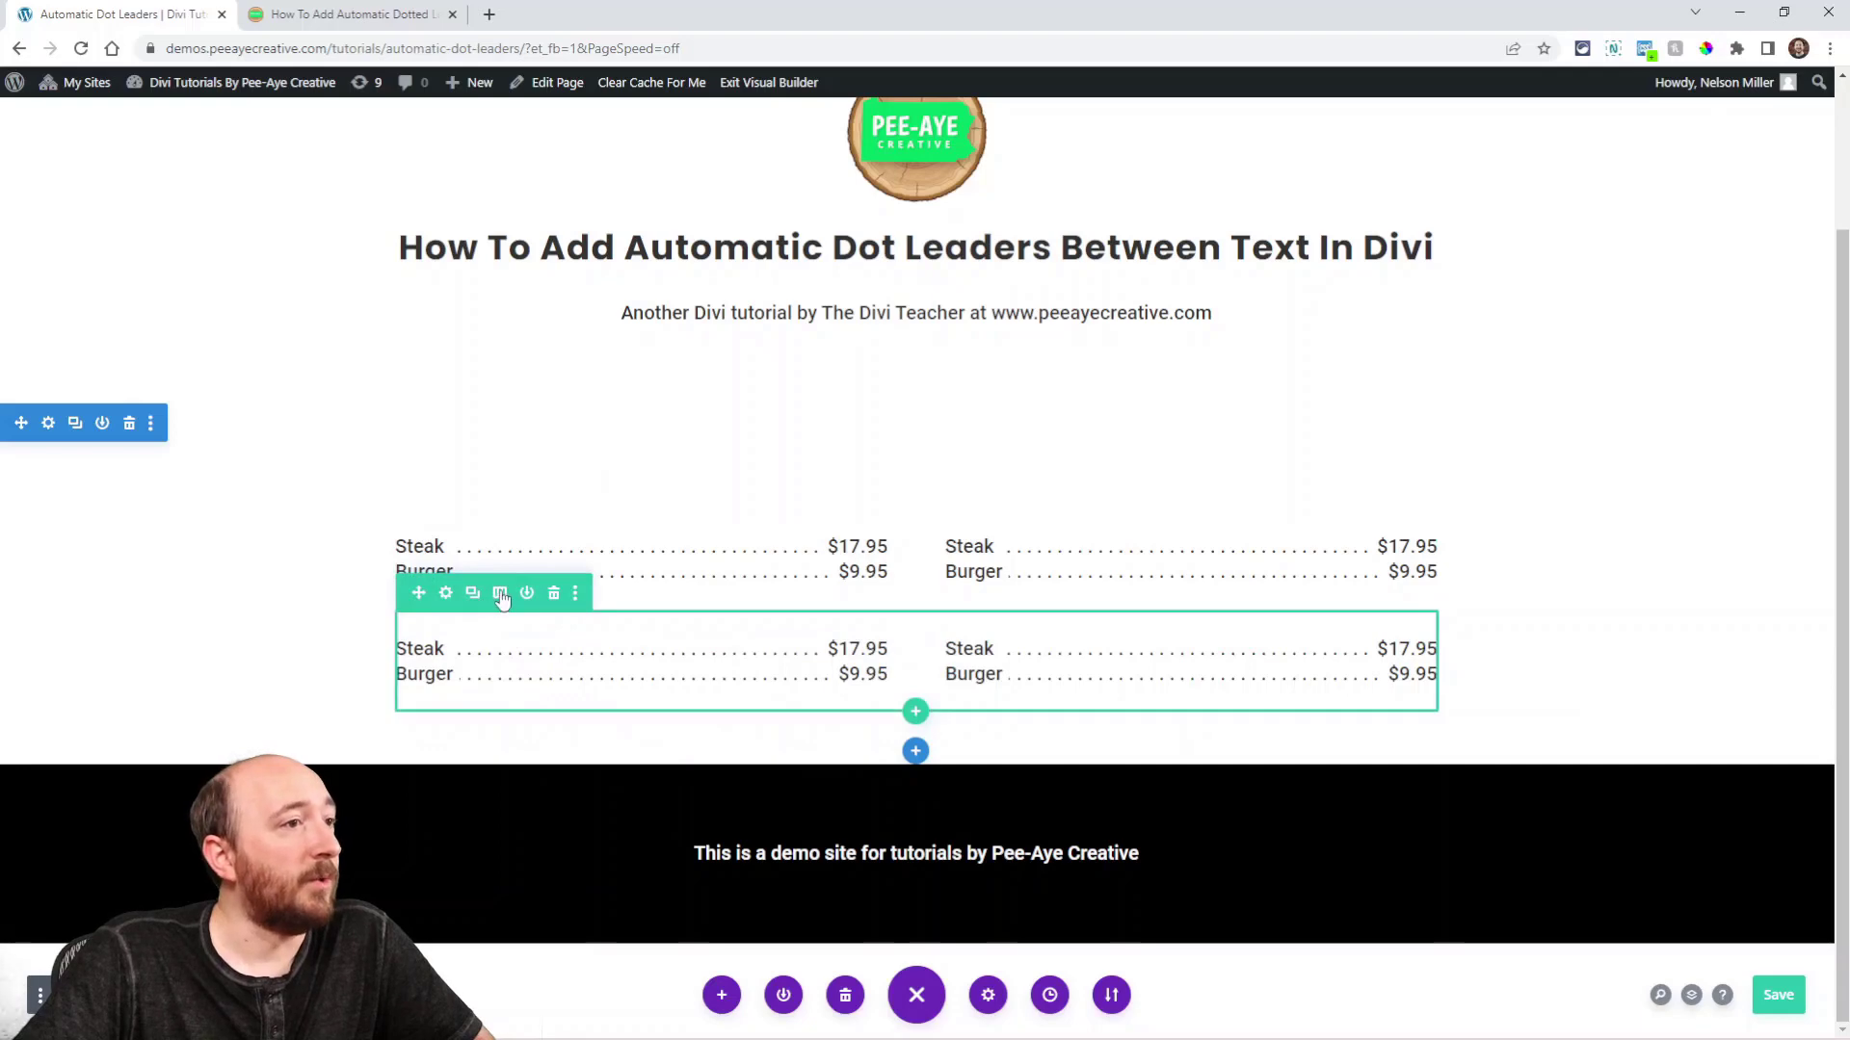
pyautogui.click(499, 592)
pyautogui.click(491, 333)
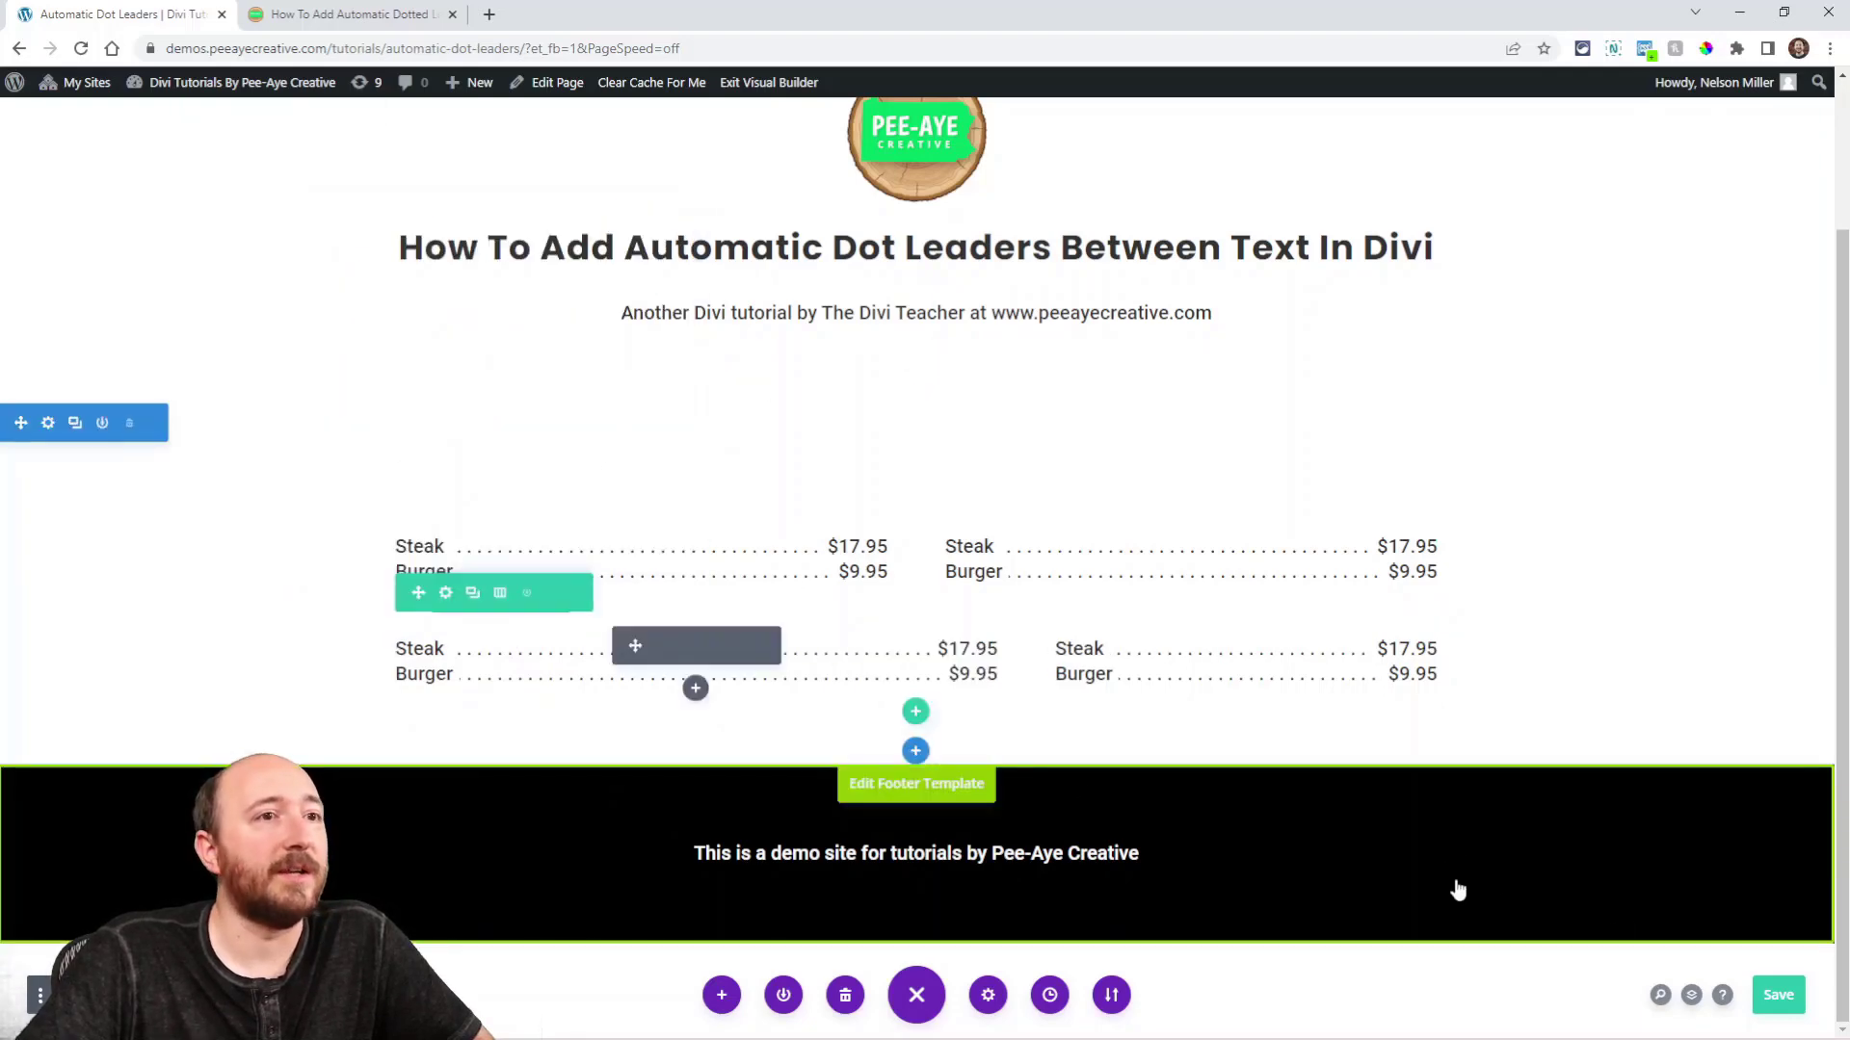
# Save the demo page and exit the Visual Builder.
pyautogui.click(1777, 994)
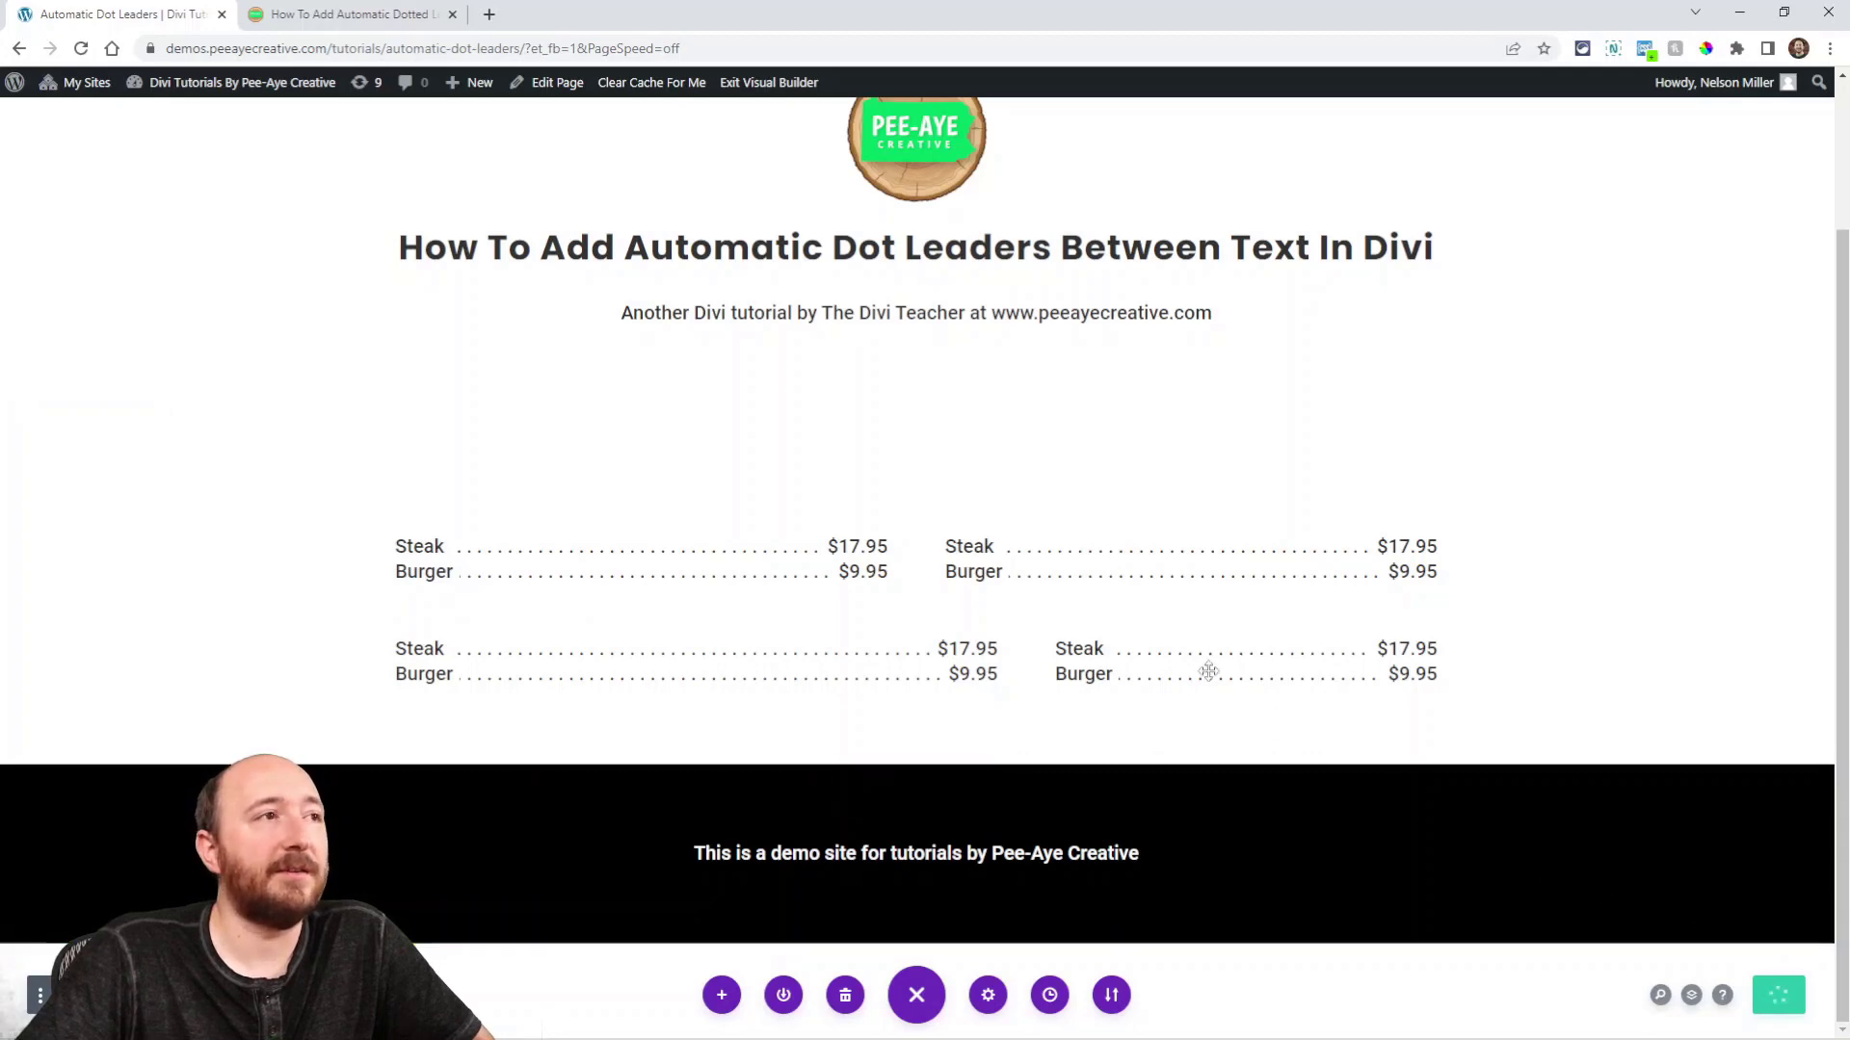
pyautogui.click(767, 83)
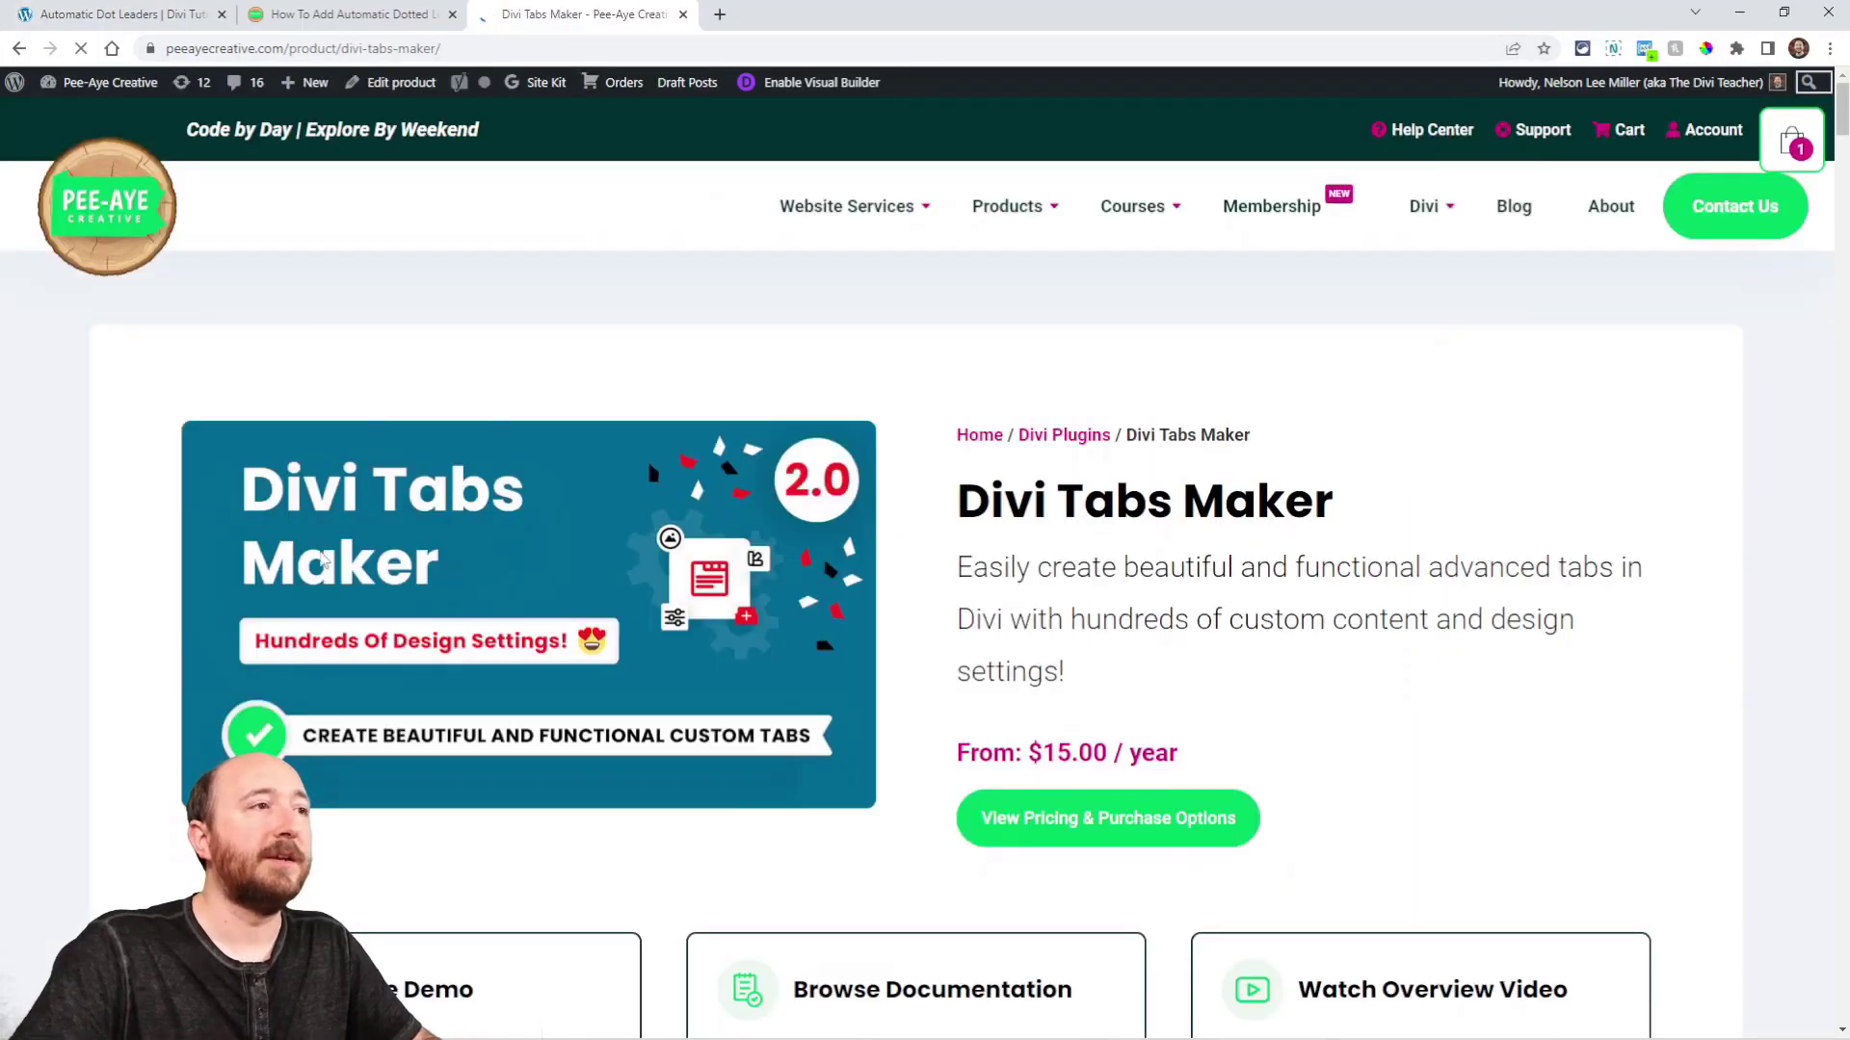
# Look through the Divi Tabs Maker product page's feature sections and return to the custom CSS section of the dot leaders article.
pyautogui.scroll(-8, 1383, 479)
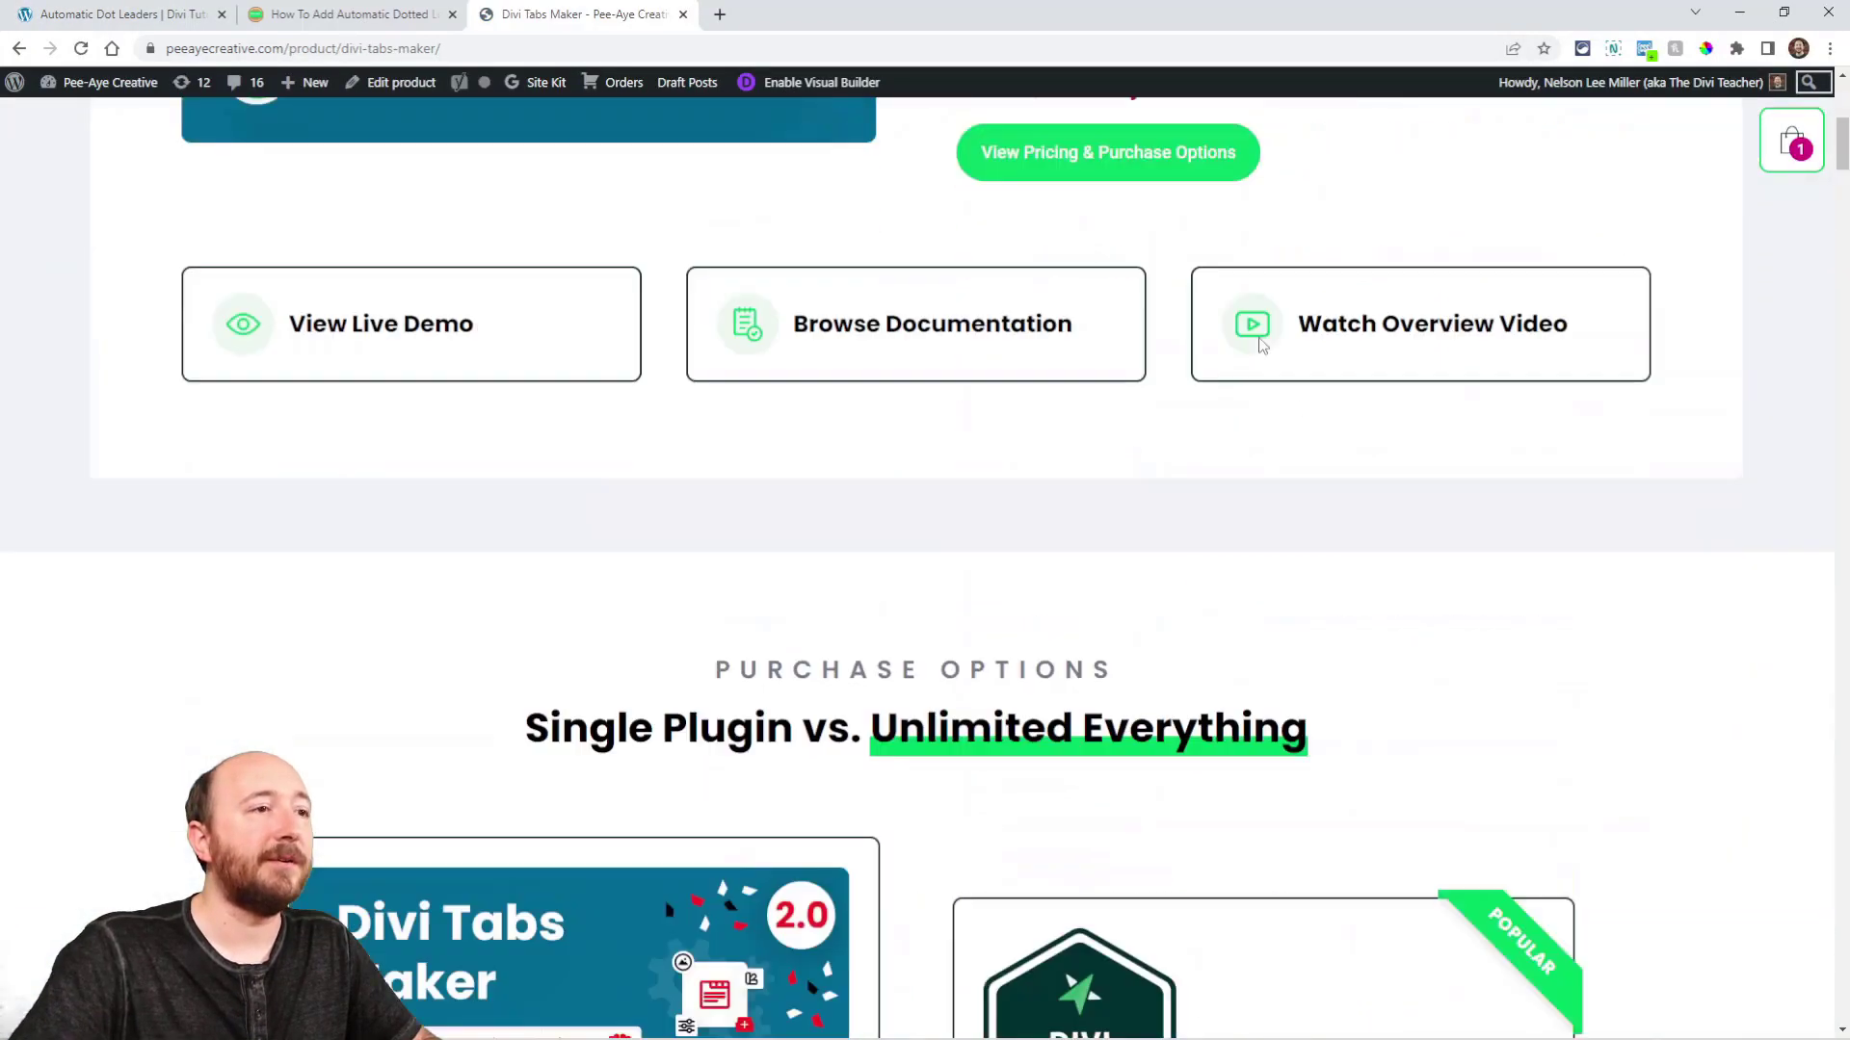
pyautogui.scroll(-20, 1482, 482)
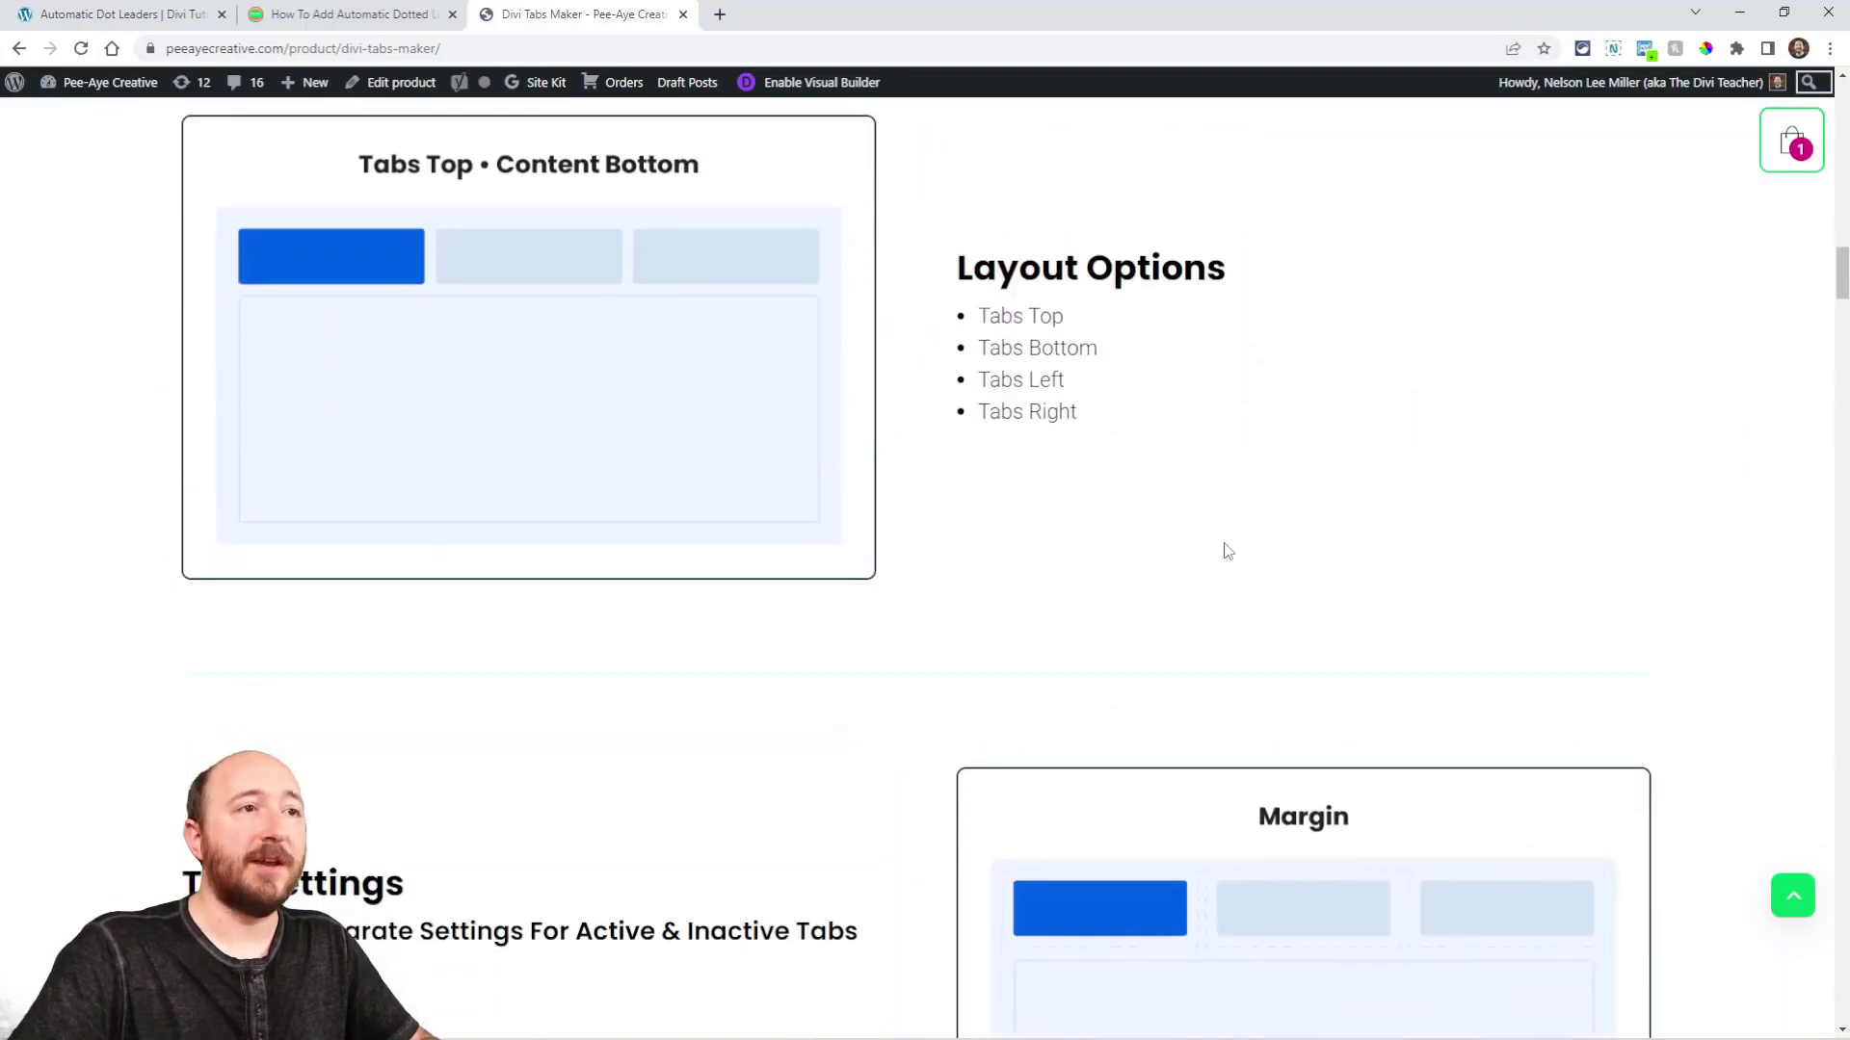
pyautogui.scroll(-20, 1218, 516)
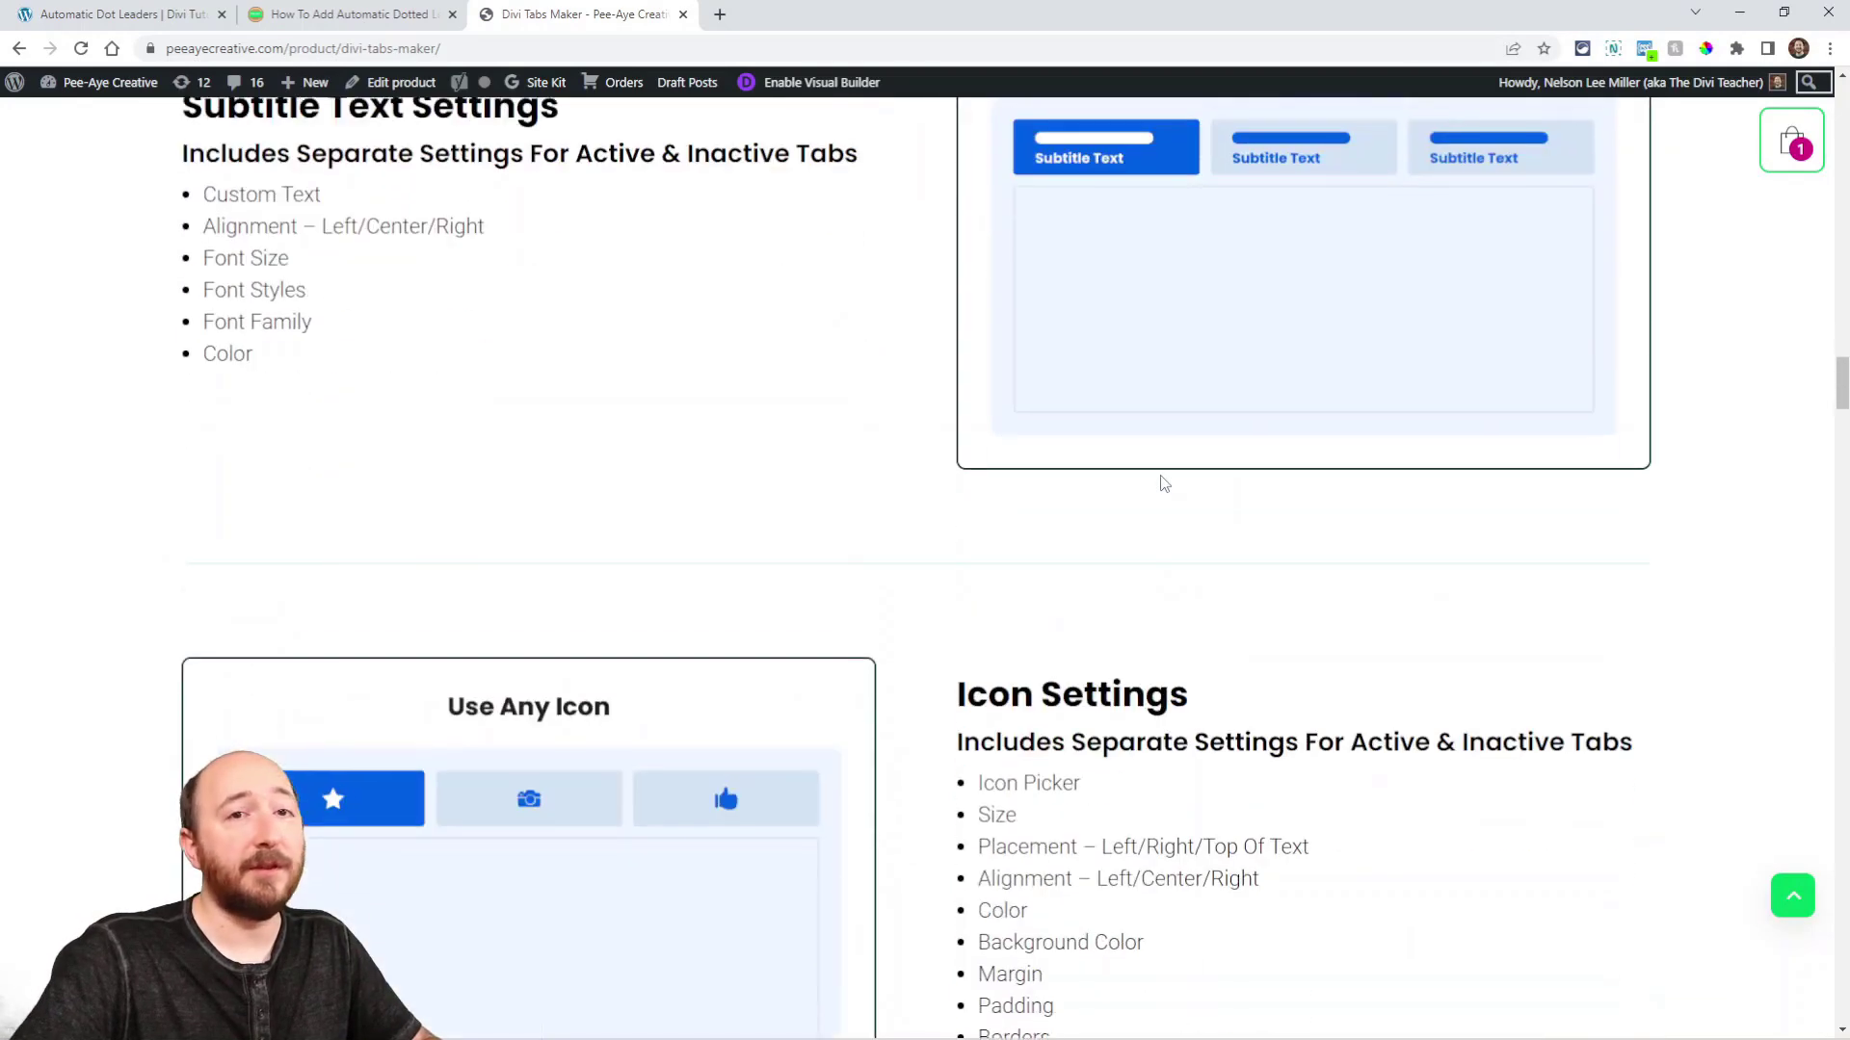
pyautogui.scroll(-5, 1163, 482)
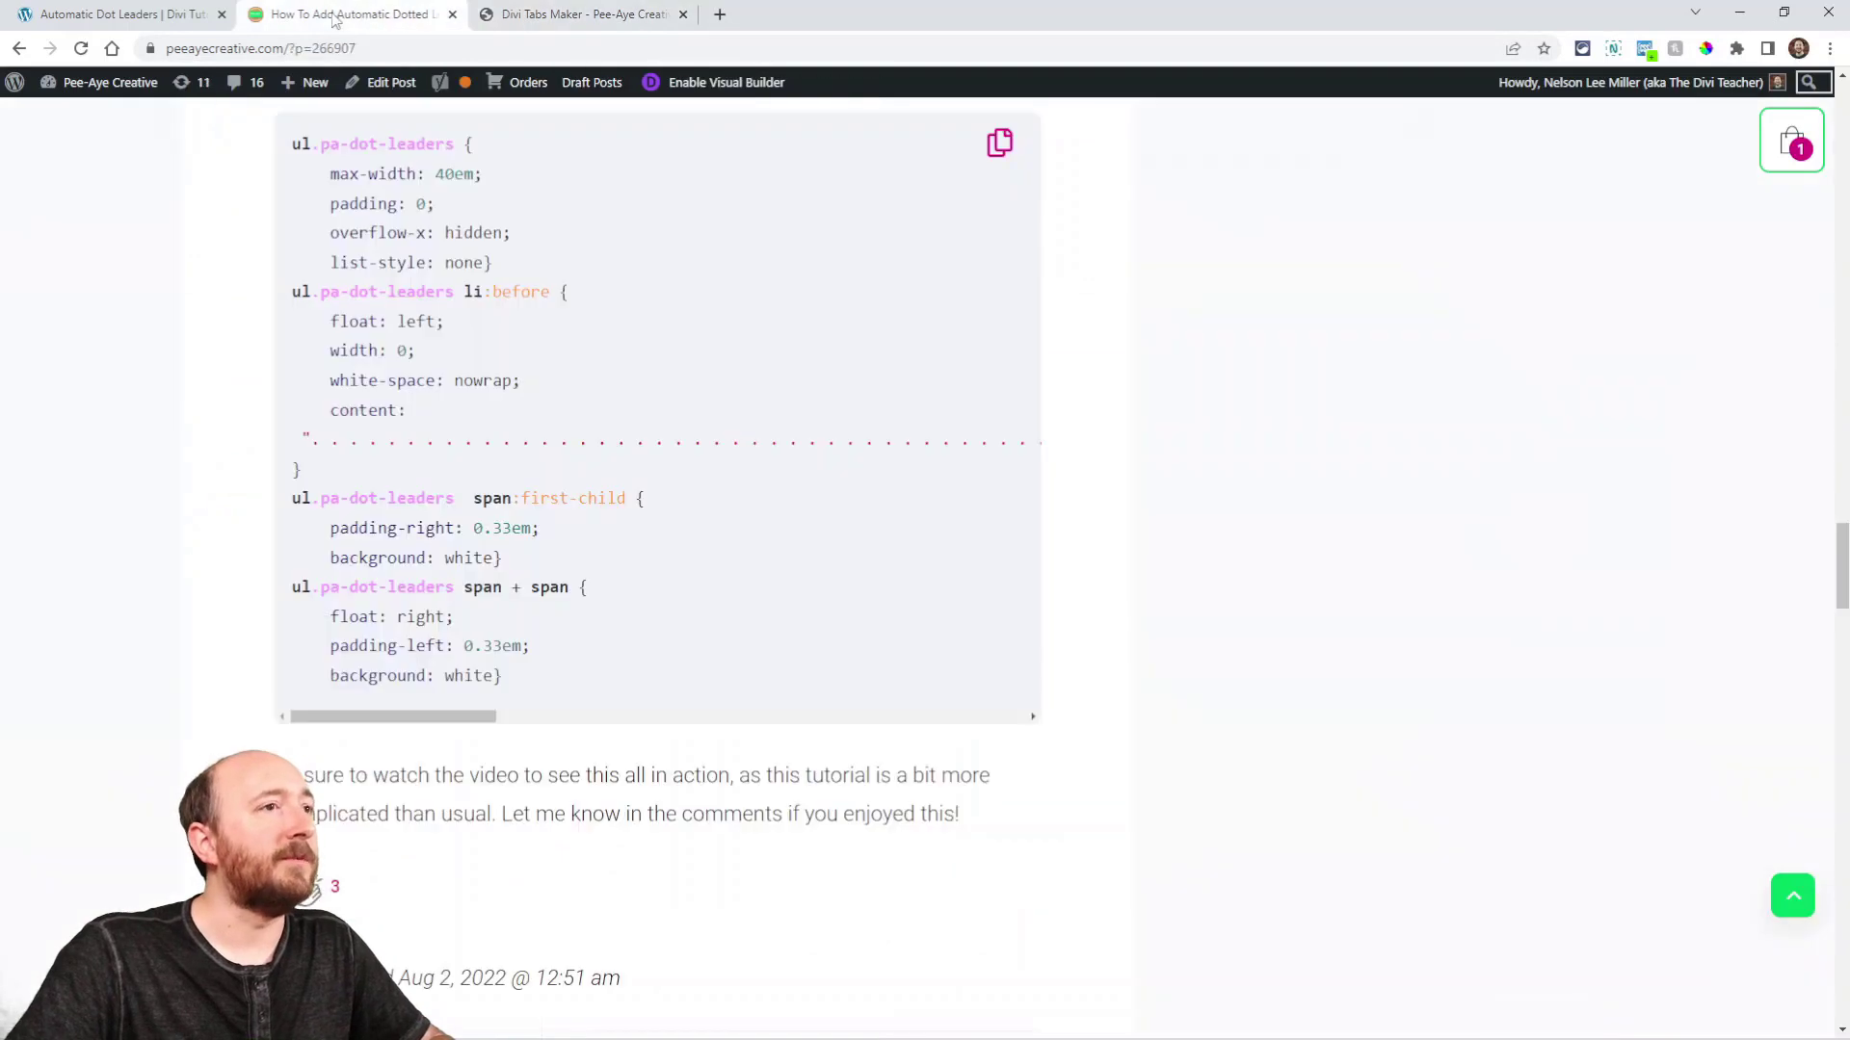
pyautogui.click(346, 14)
pyautogui.scroll(4, 838, 383)
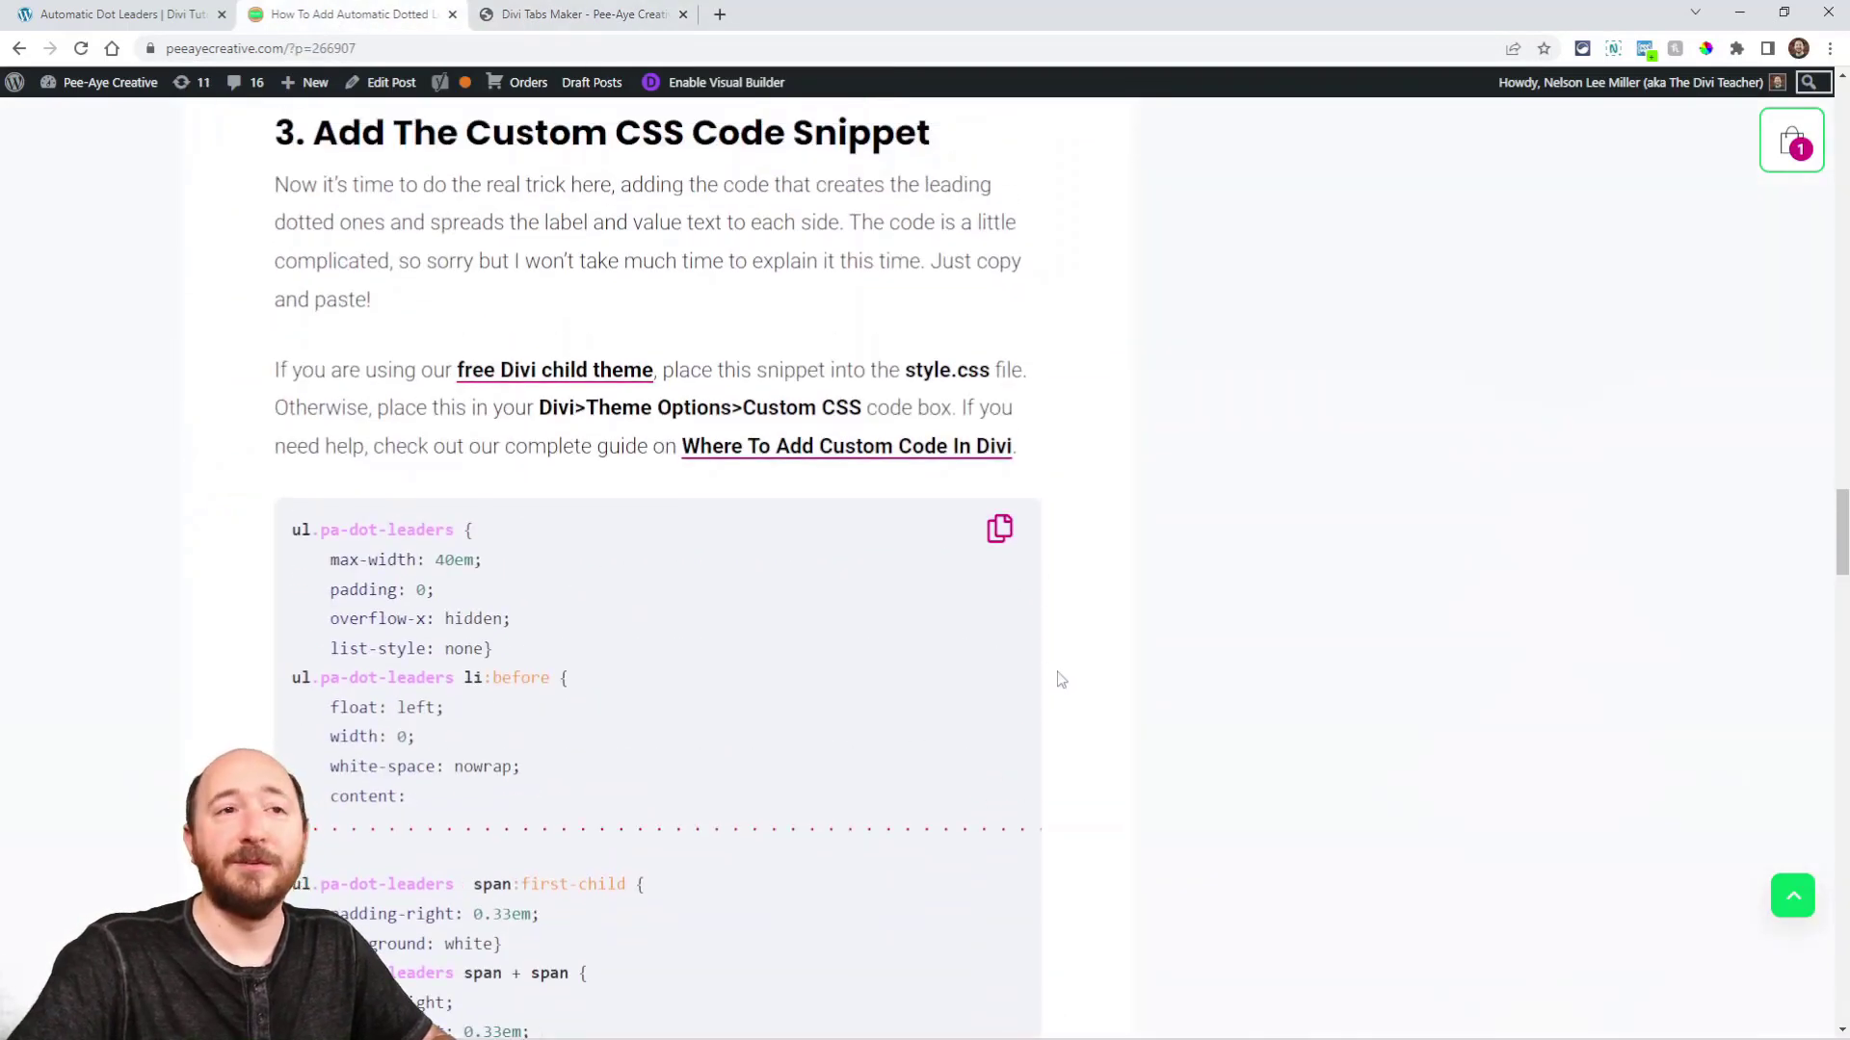